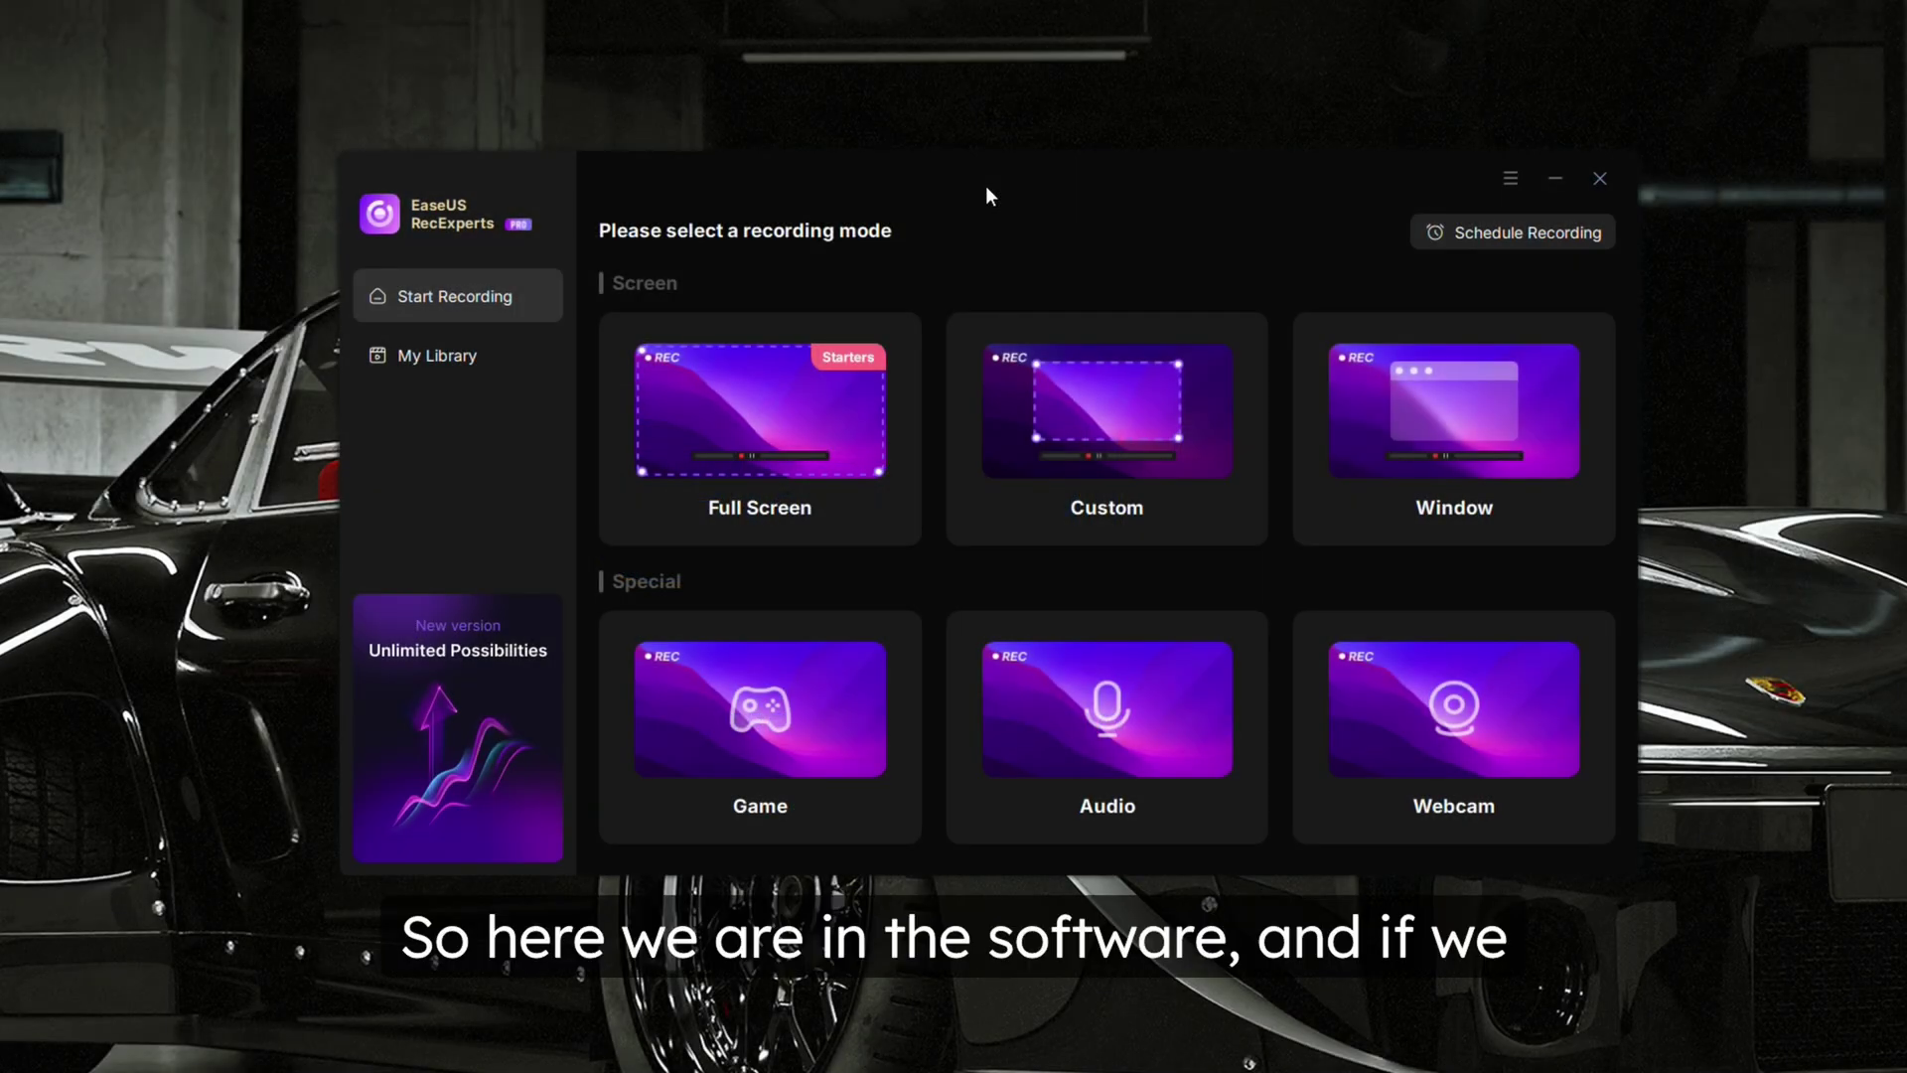
Step: Open Settings and scroll to the Video (MP4, High, 24 fps) and Audio output sections
click(1505, 177)
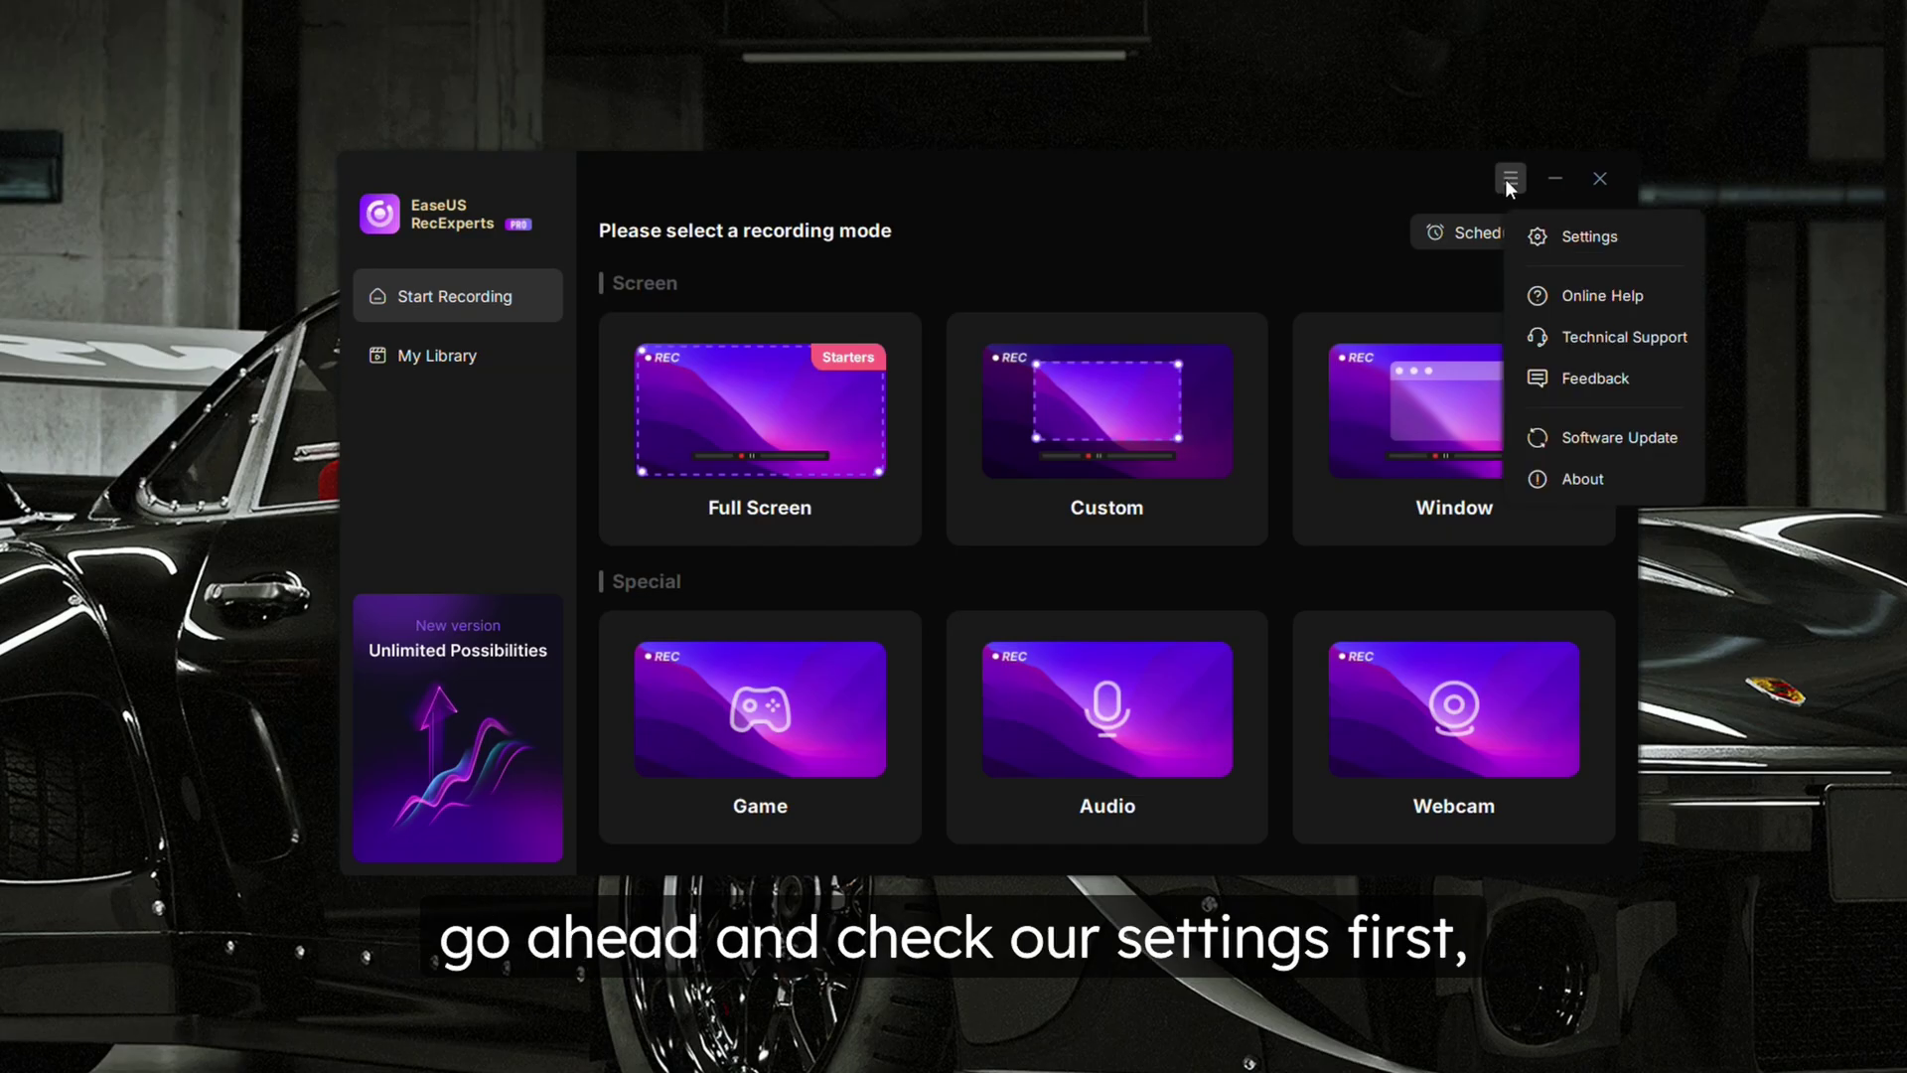
click(1567, 232)
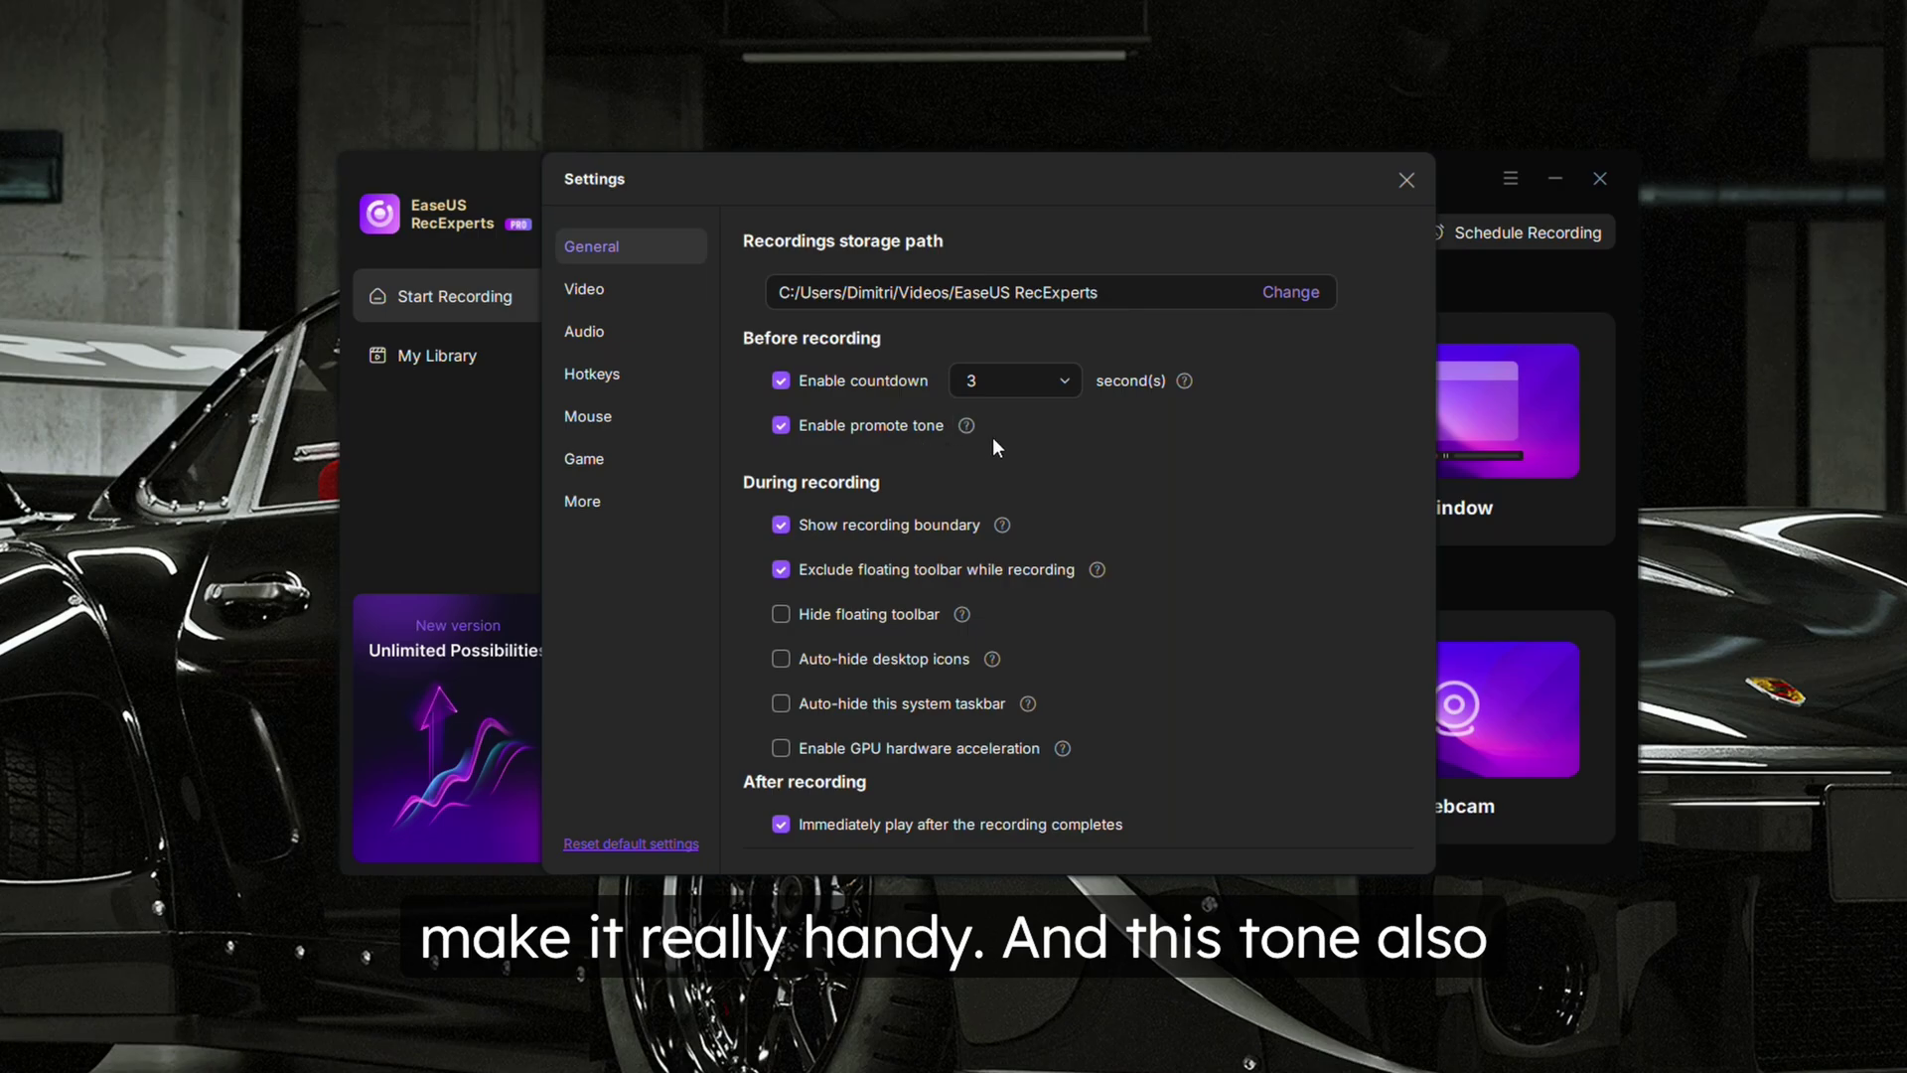
mouse_move(974, 429)
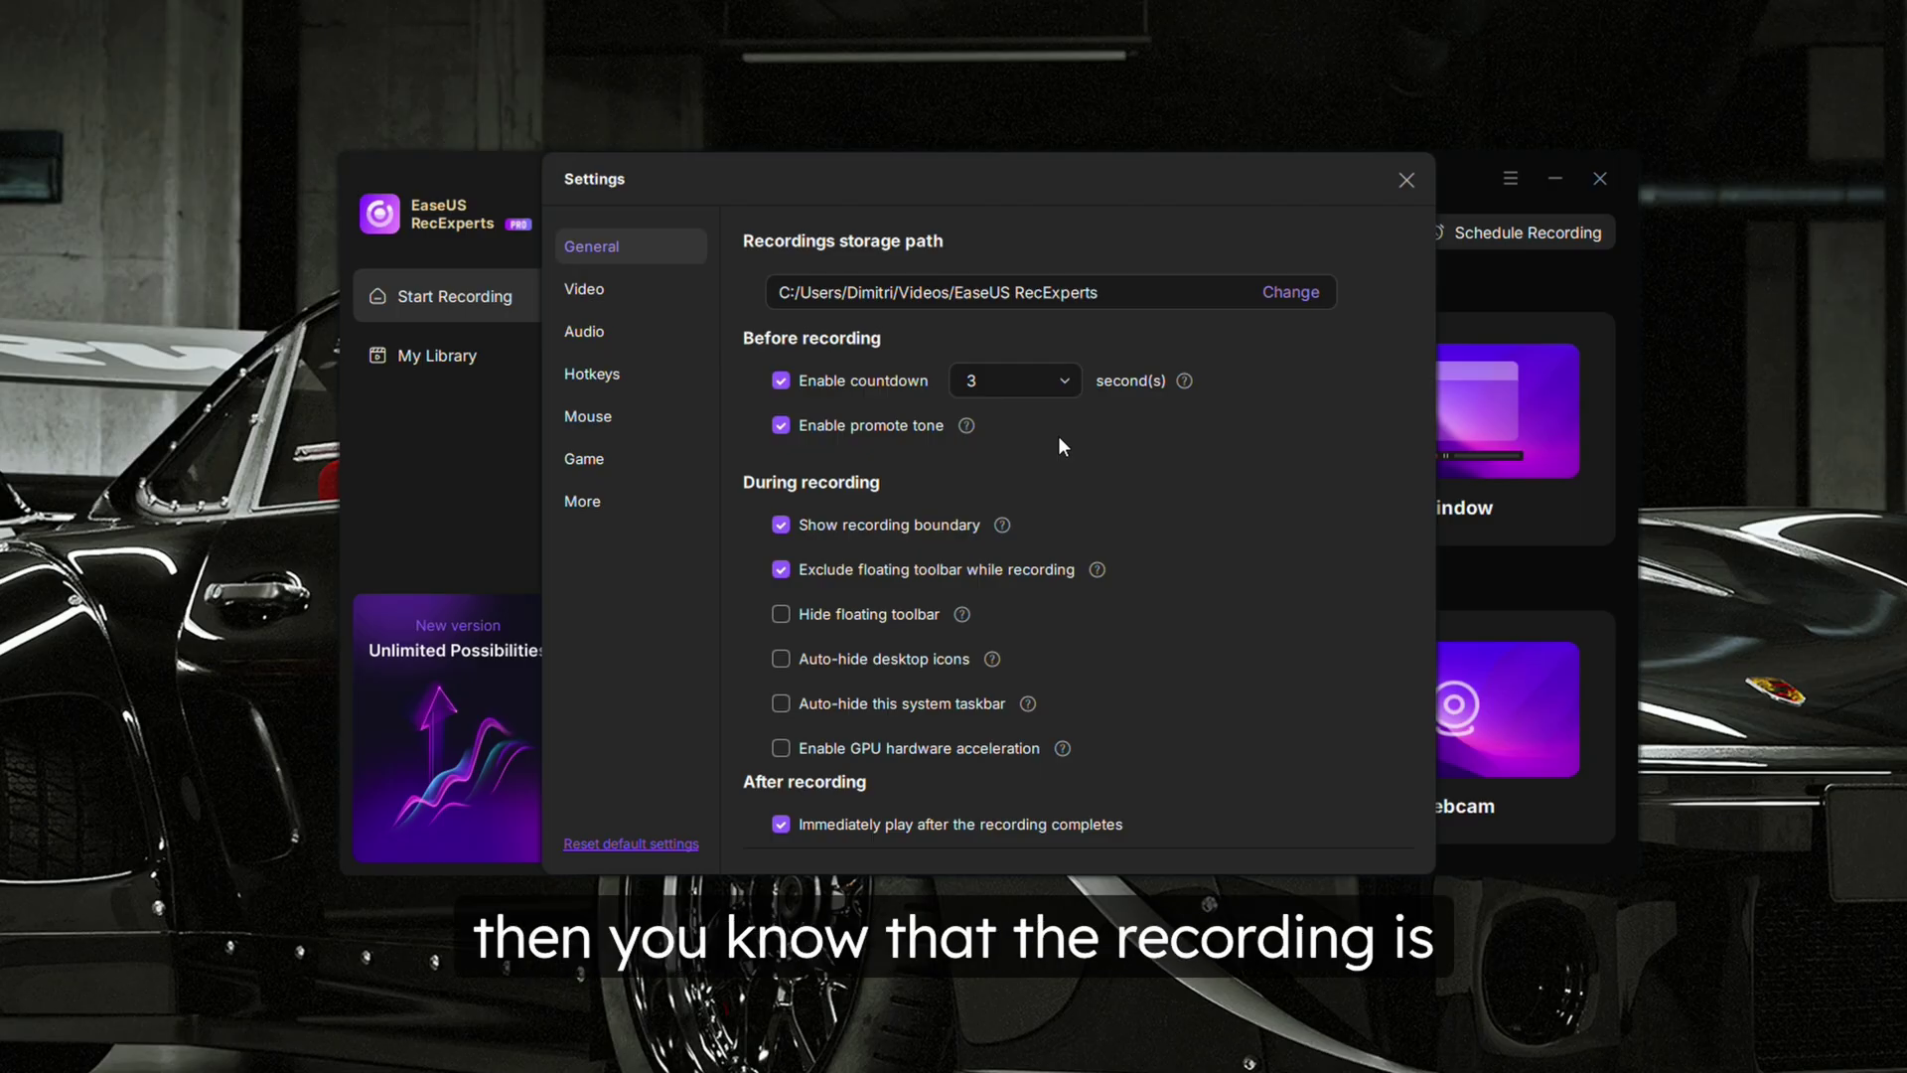
scroll(1192, 357, down, 10)
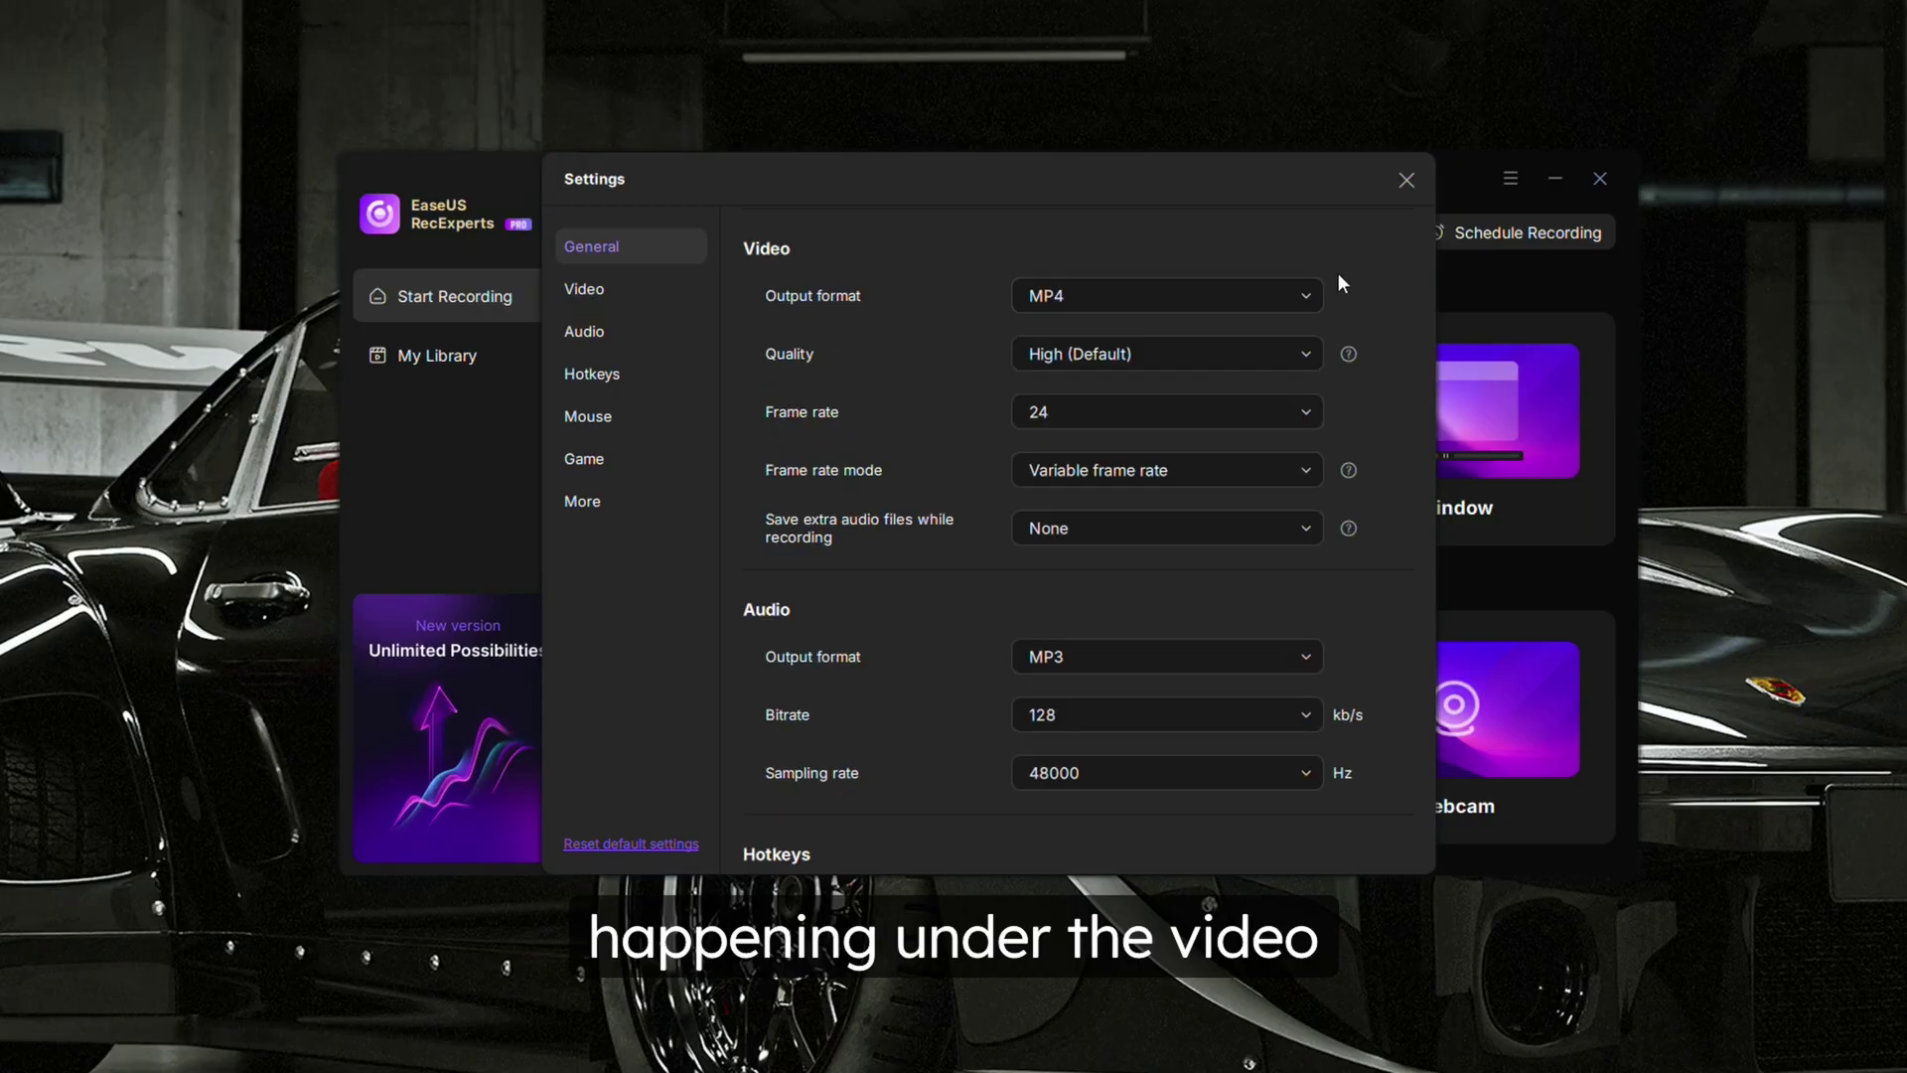
Step: Check the video output format and quality choices, keeping MP4 and High quality
click(1282, 295)
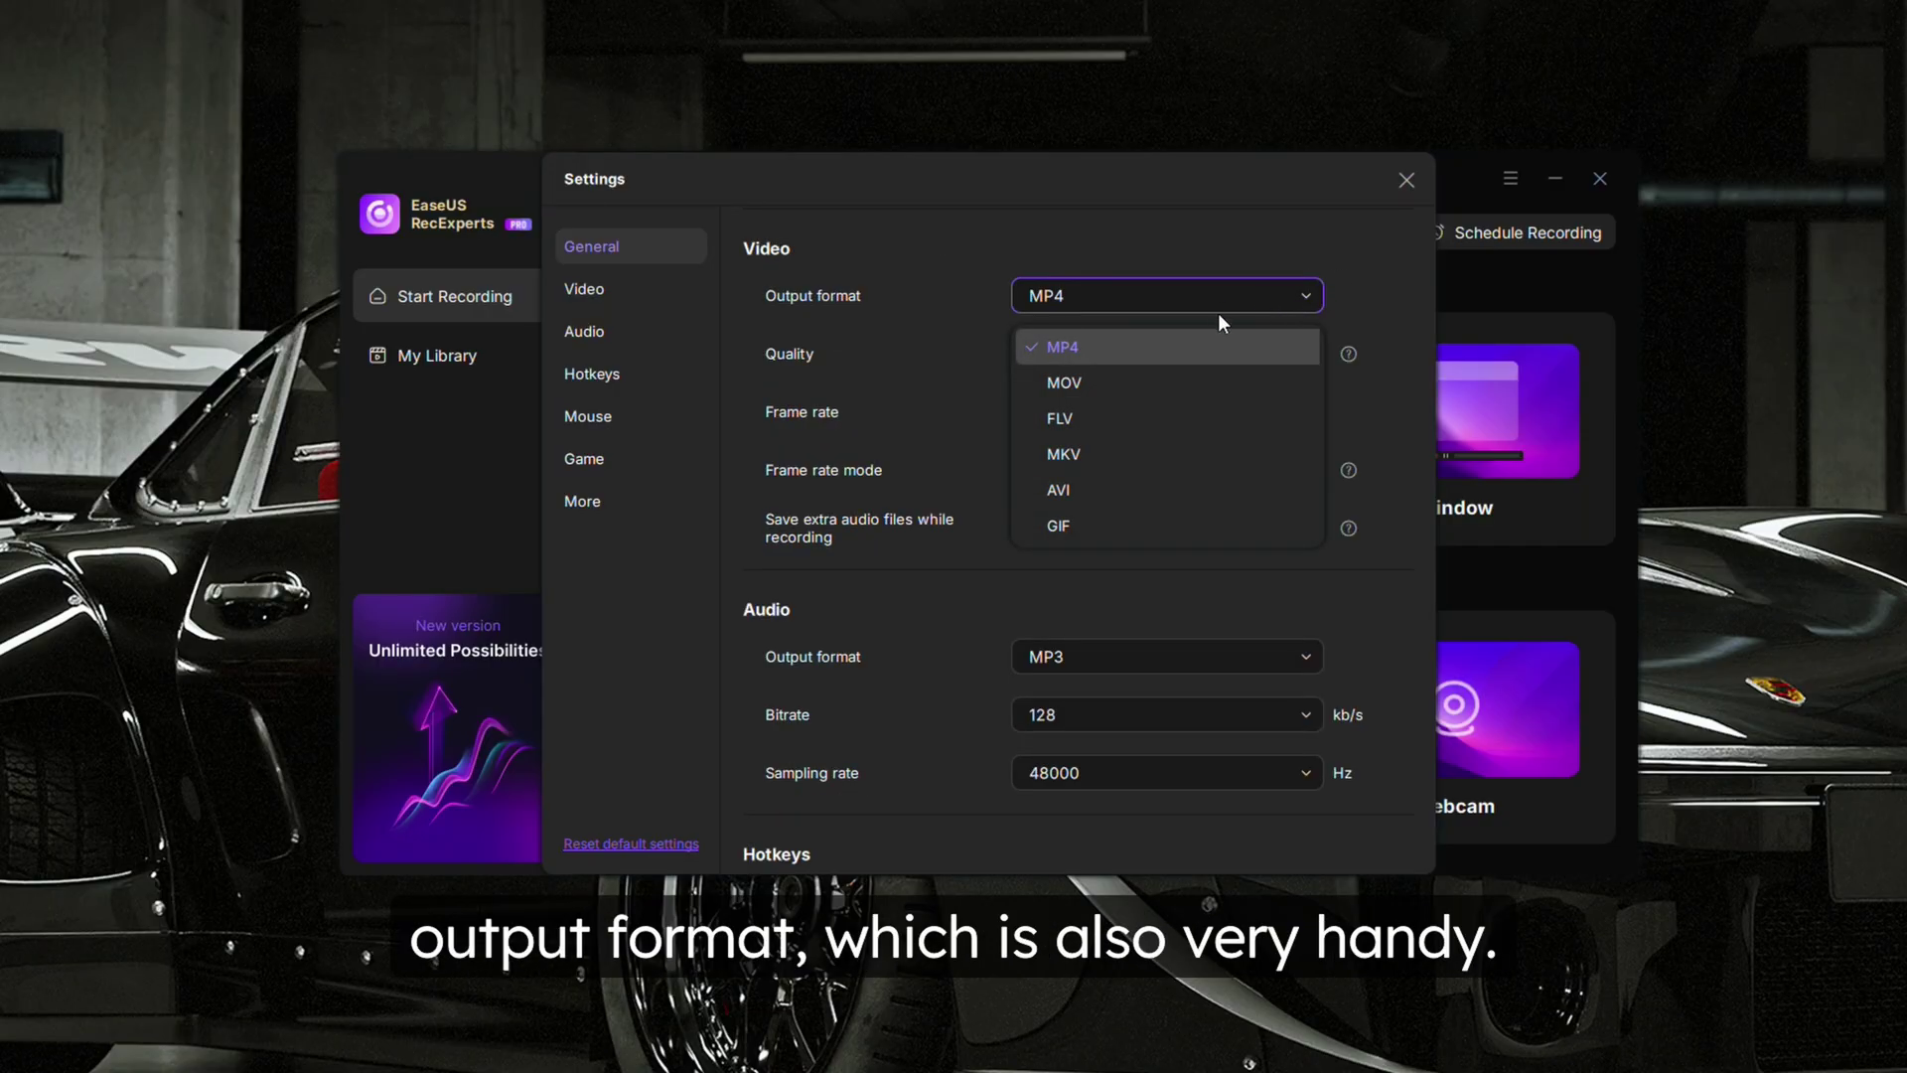
click(1367, 276)
click(1316, 294)
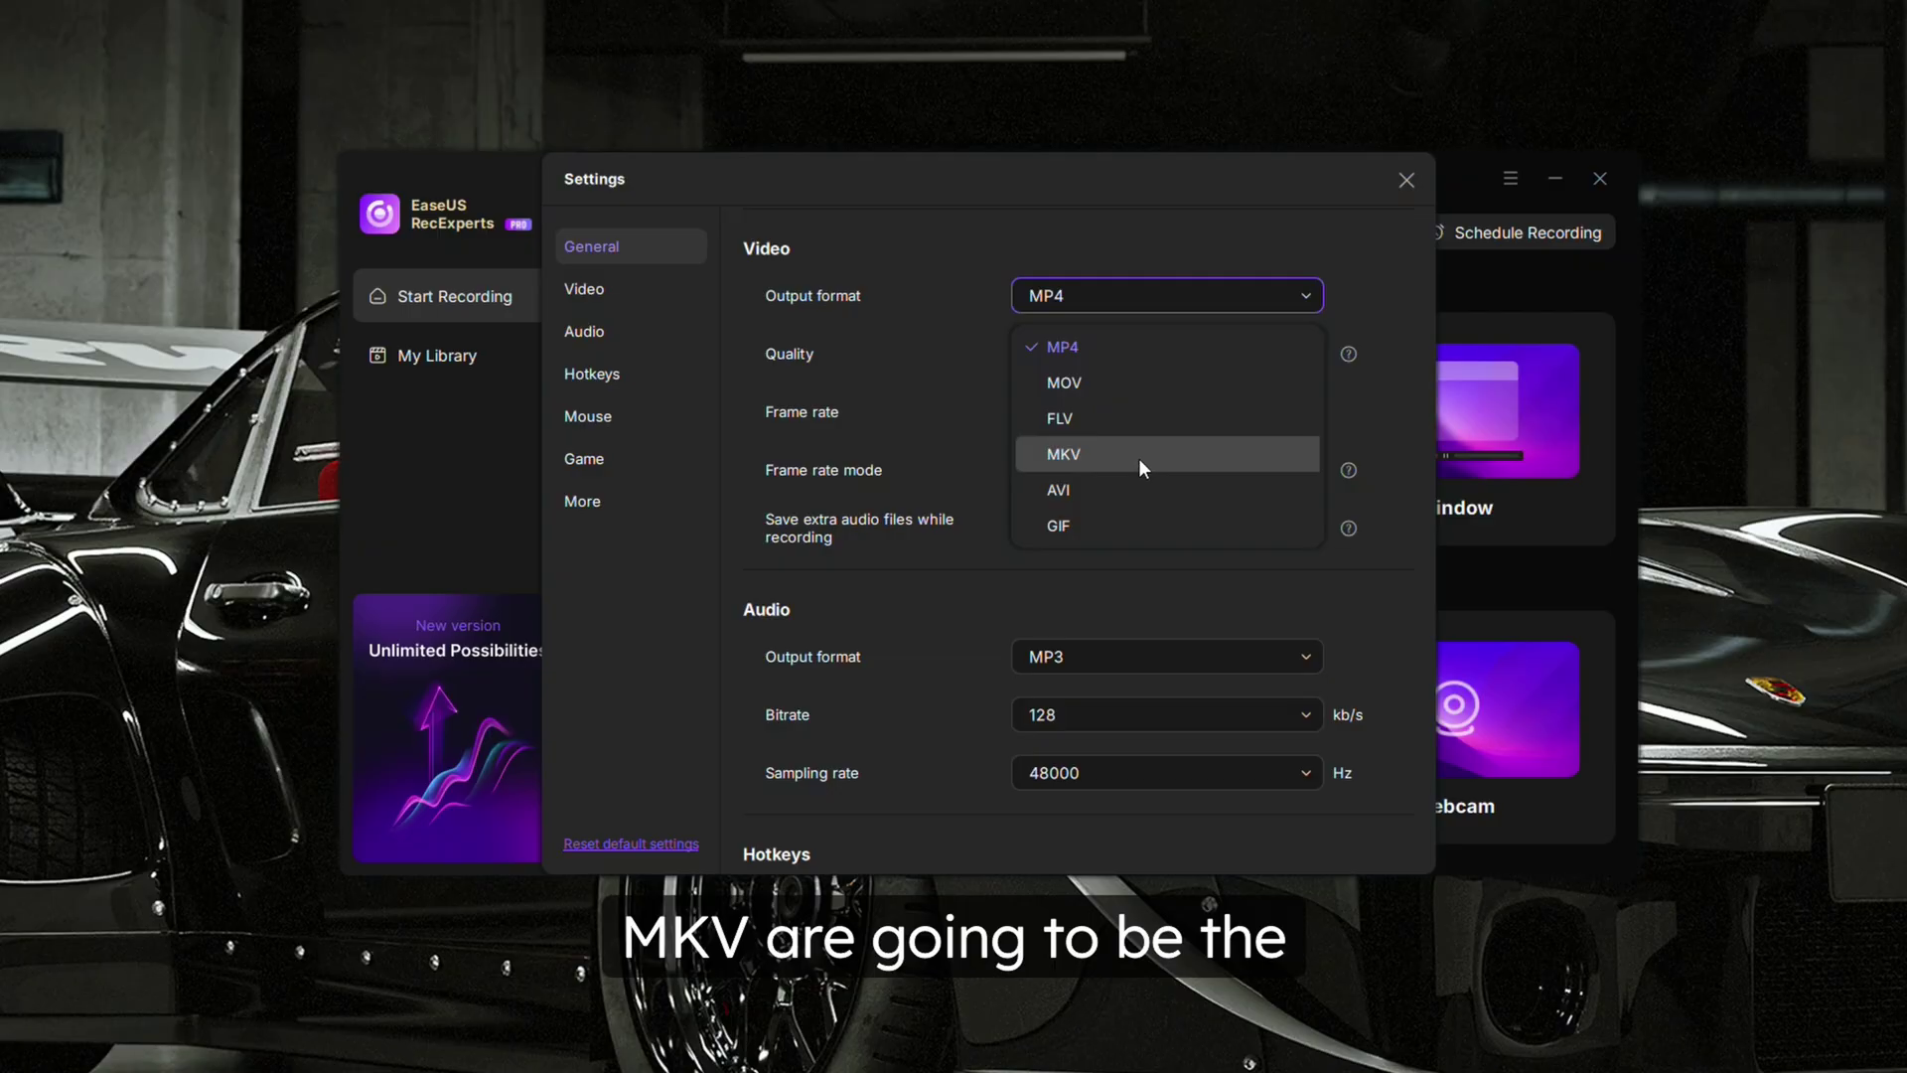
click(1120, 252)
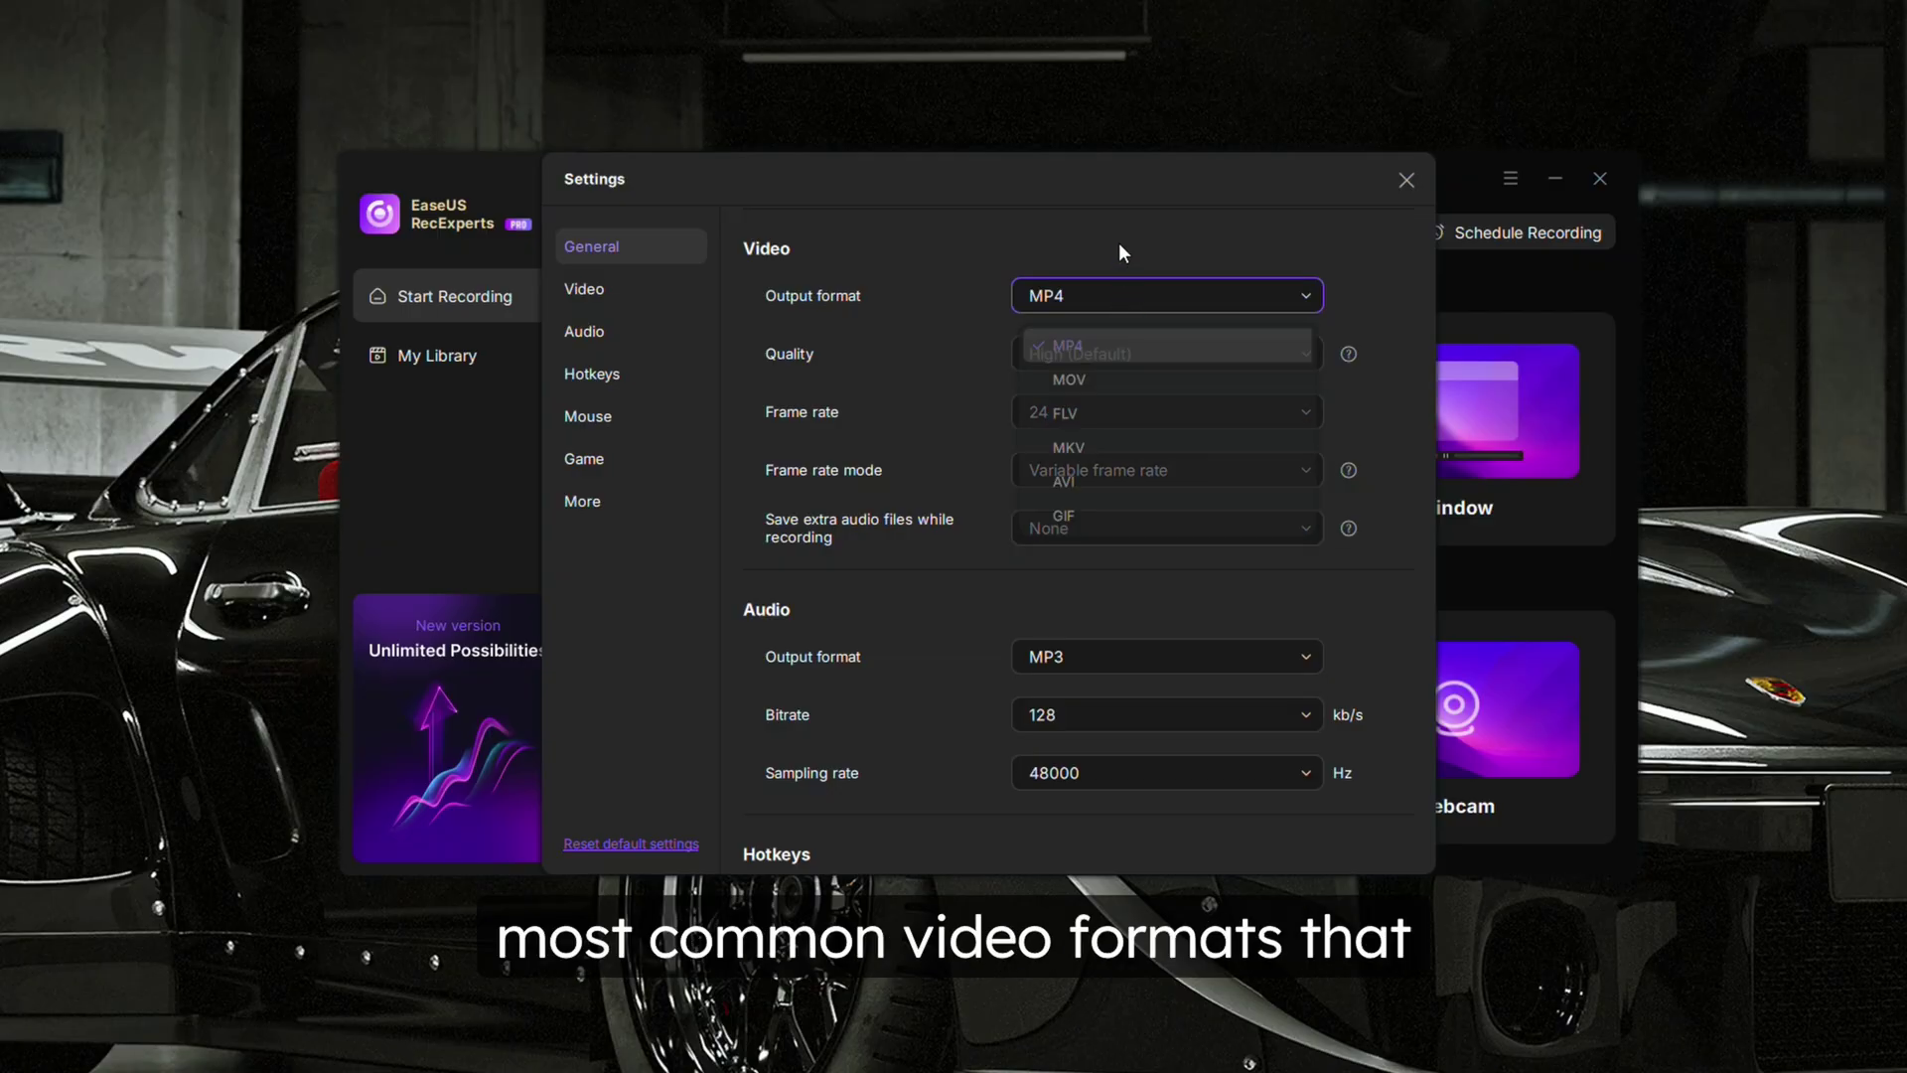
click(1124, 356)
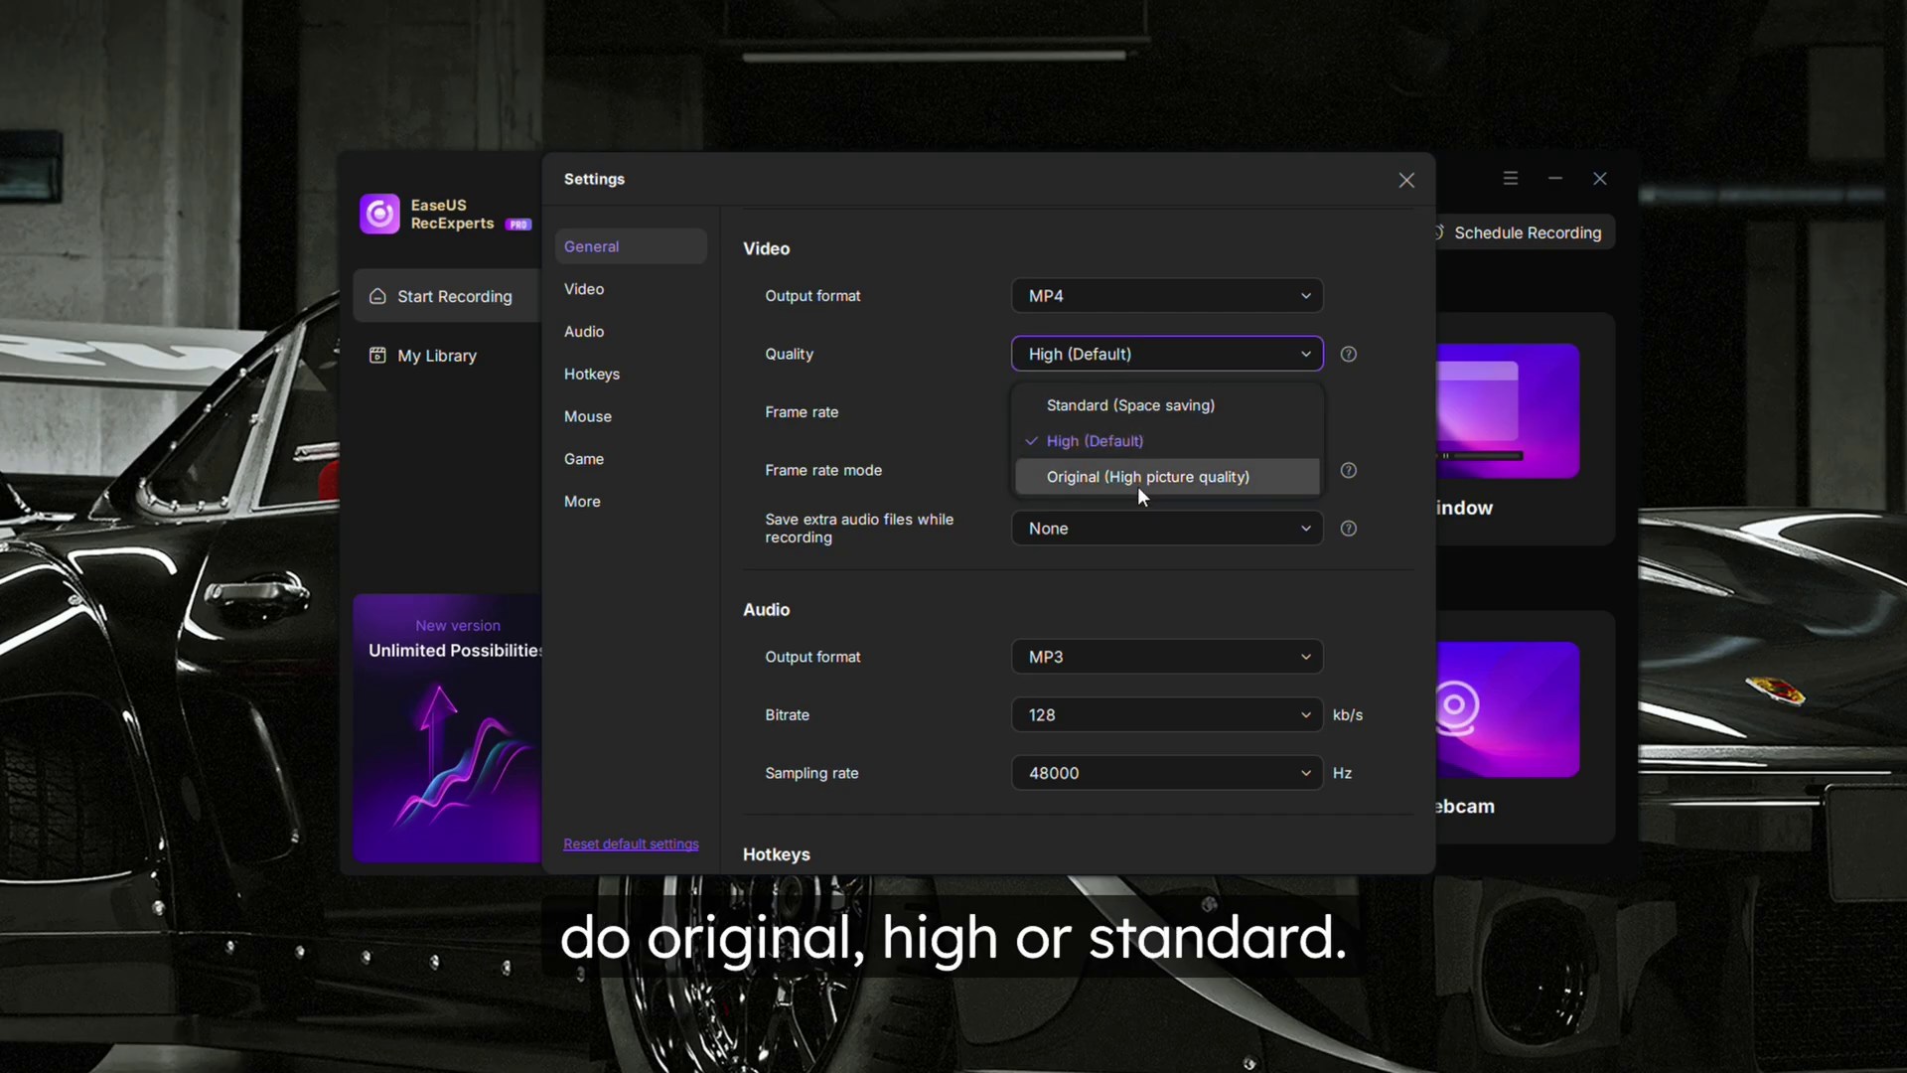
click(1398, 290)
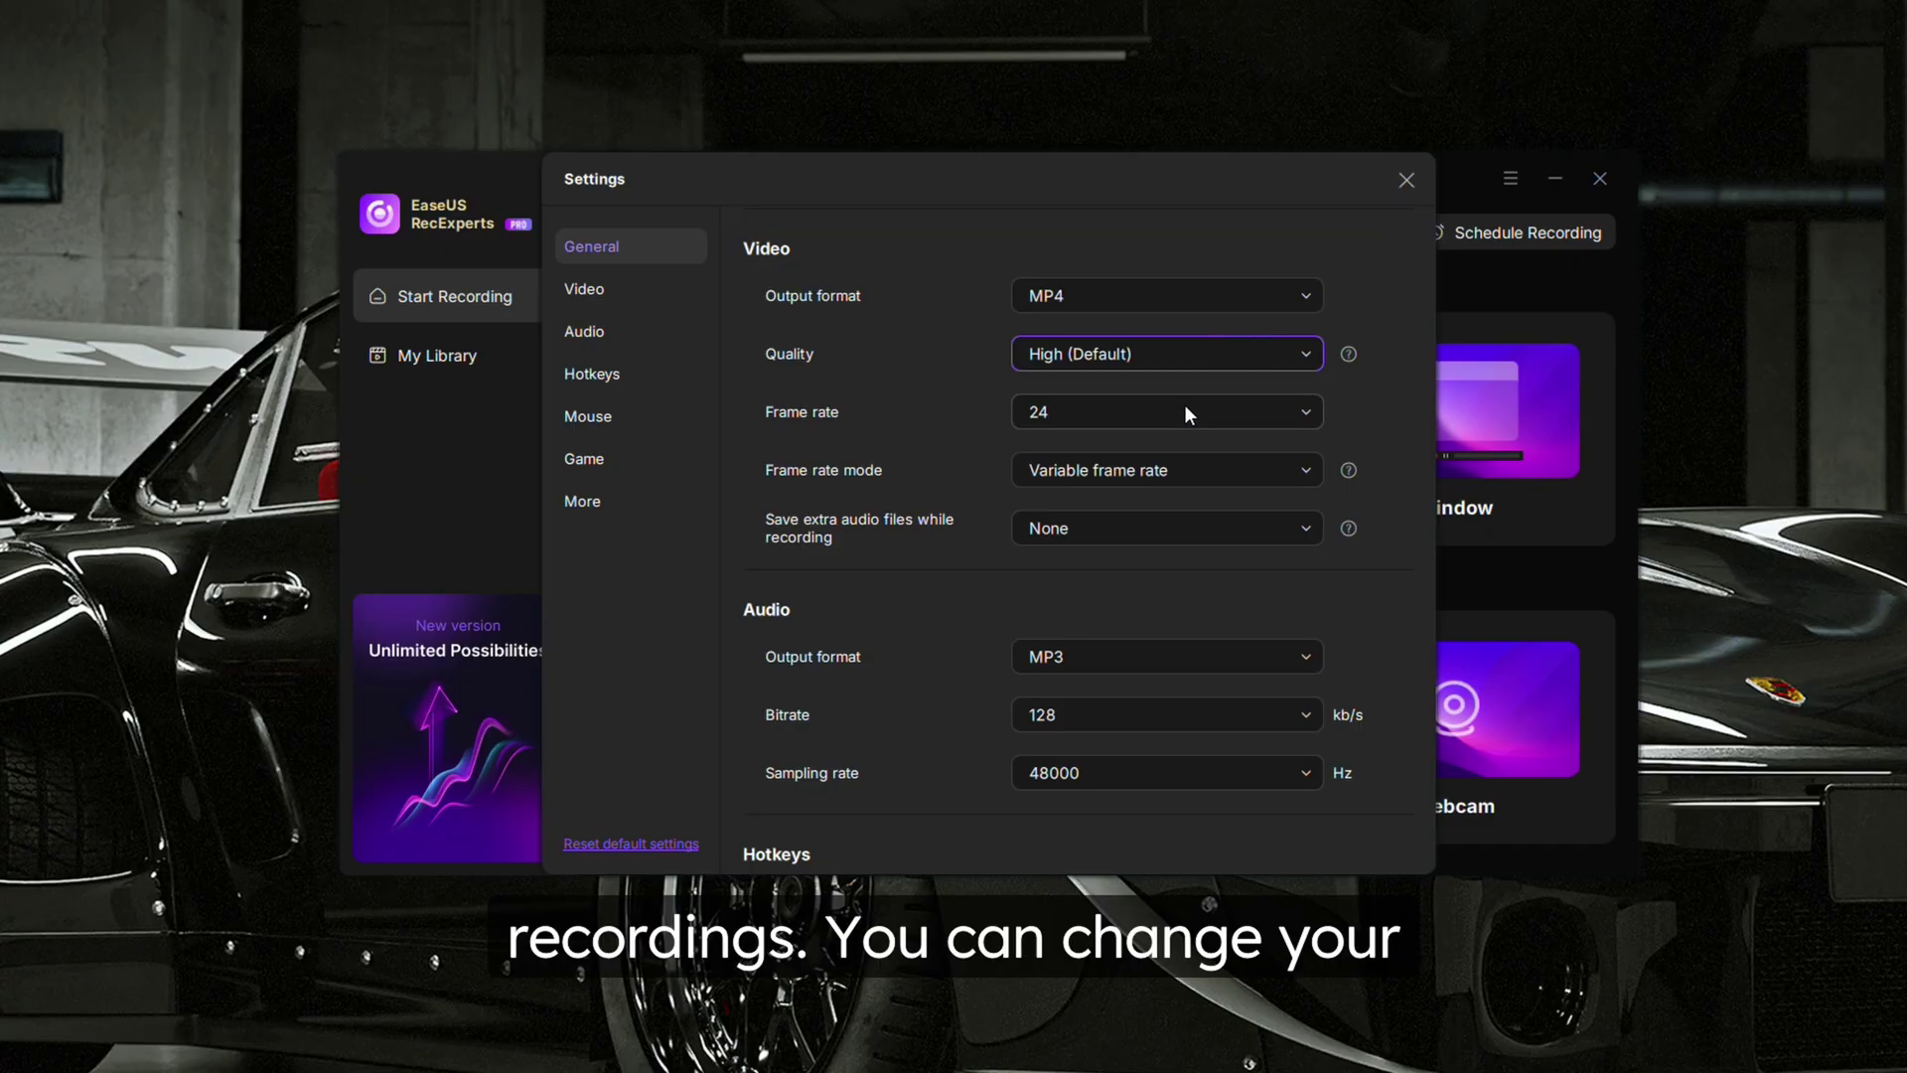
Step: Change the video frame rate from 24 to 60 fps
click(1142, 422)
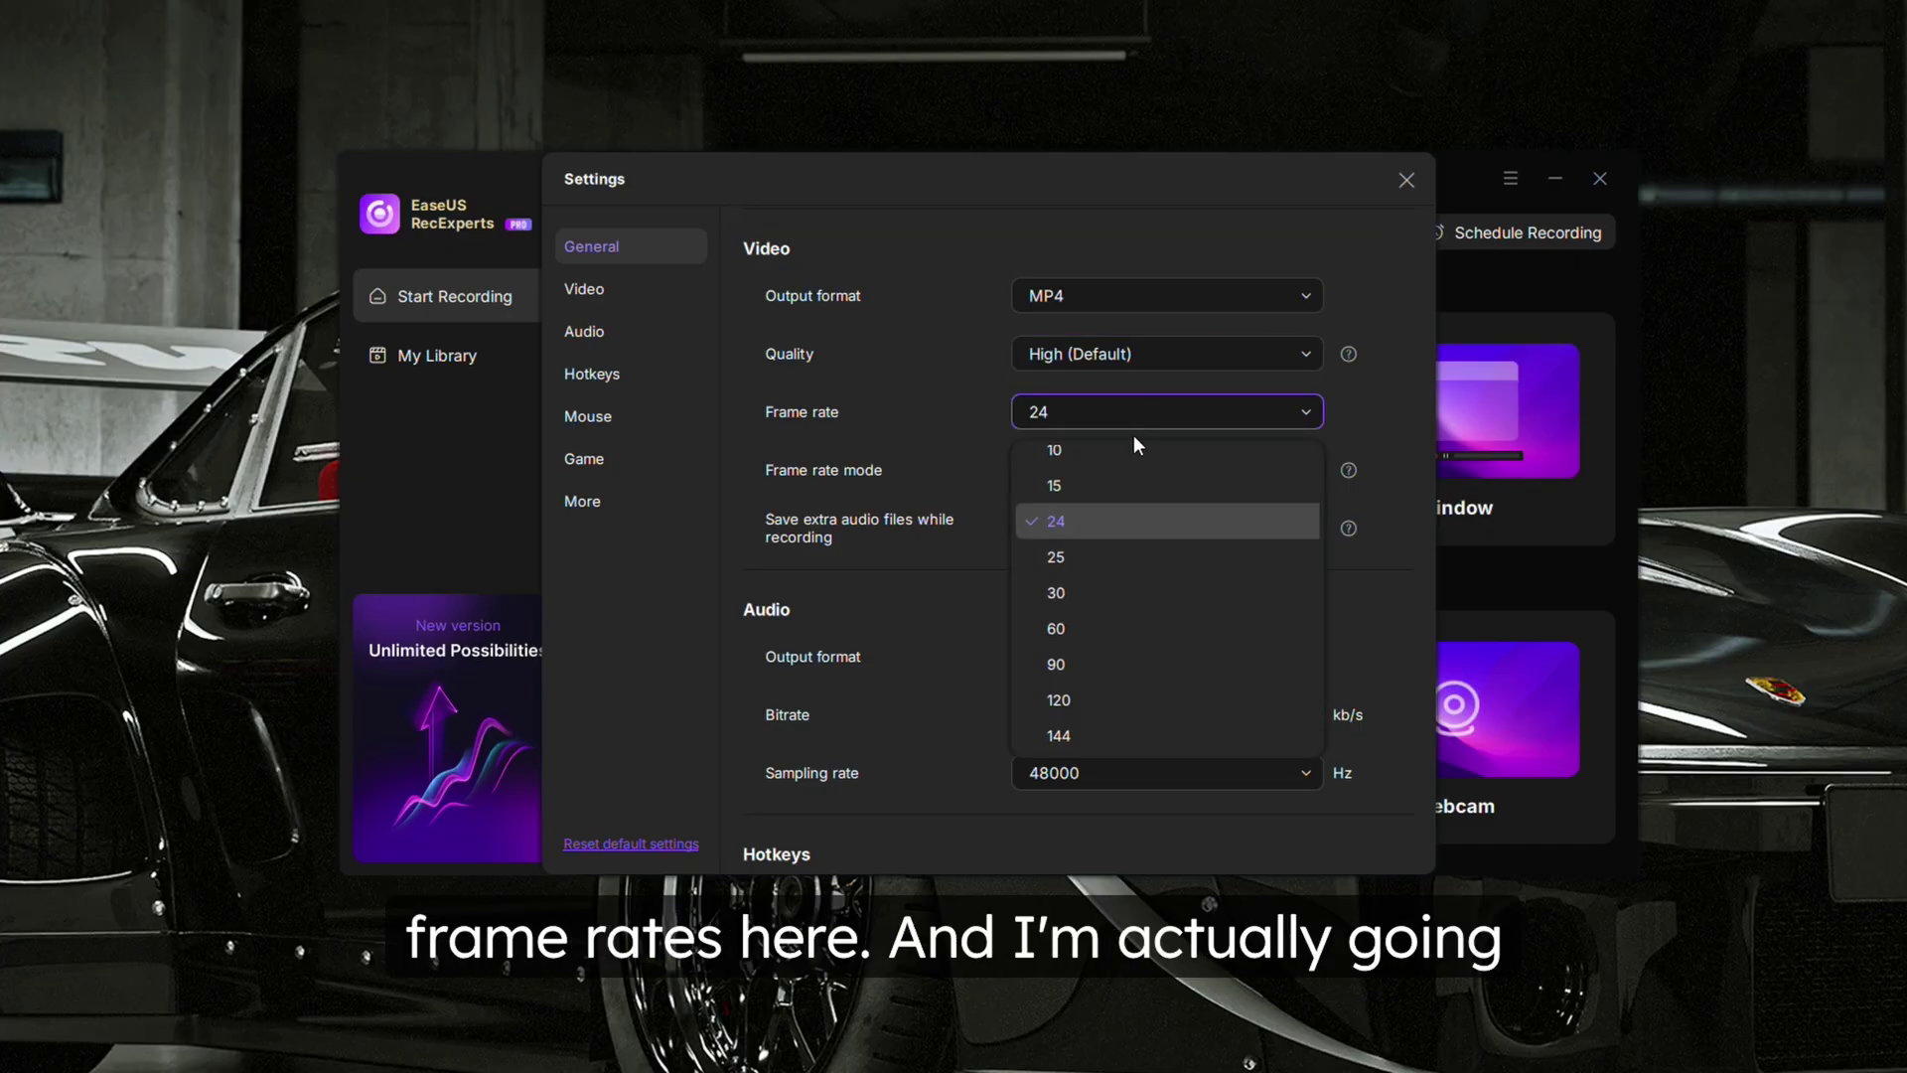
click(1092, 646)
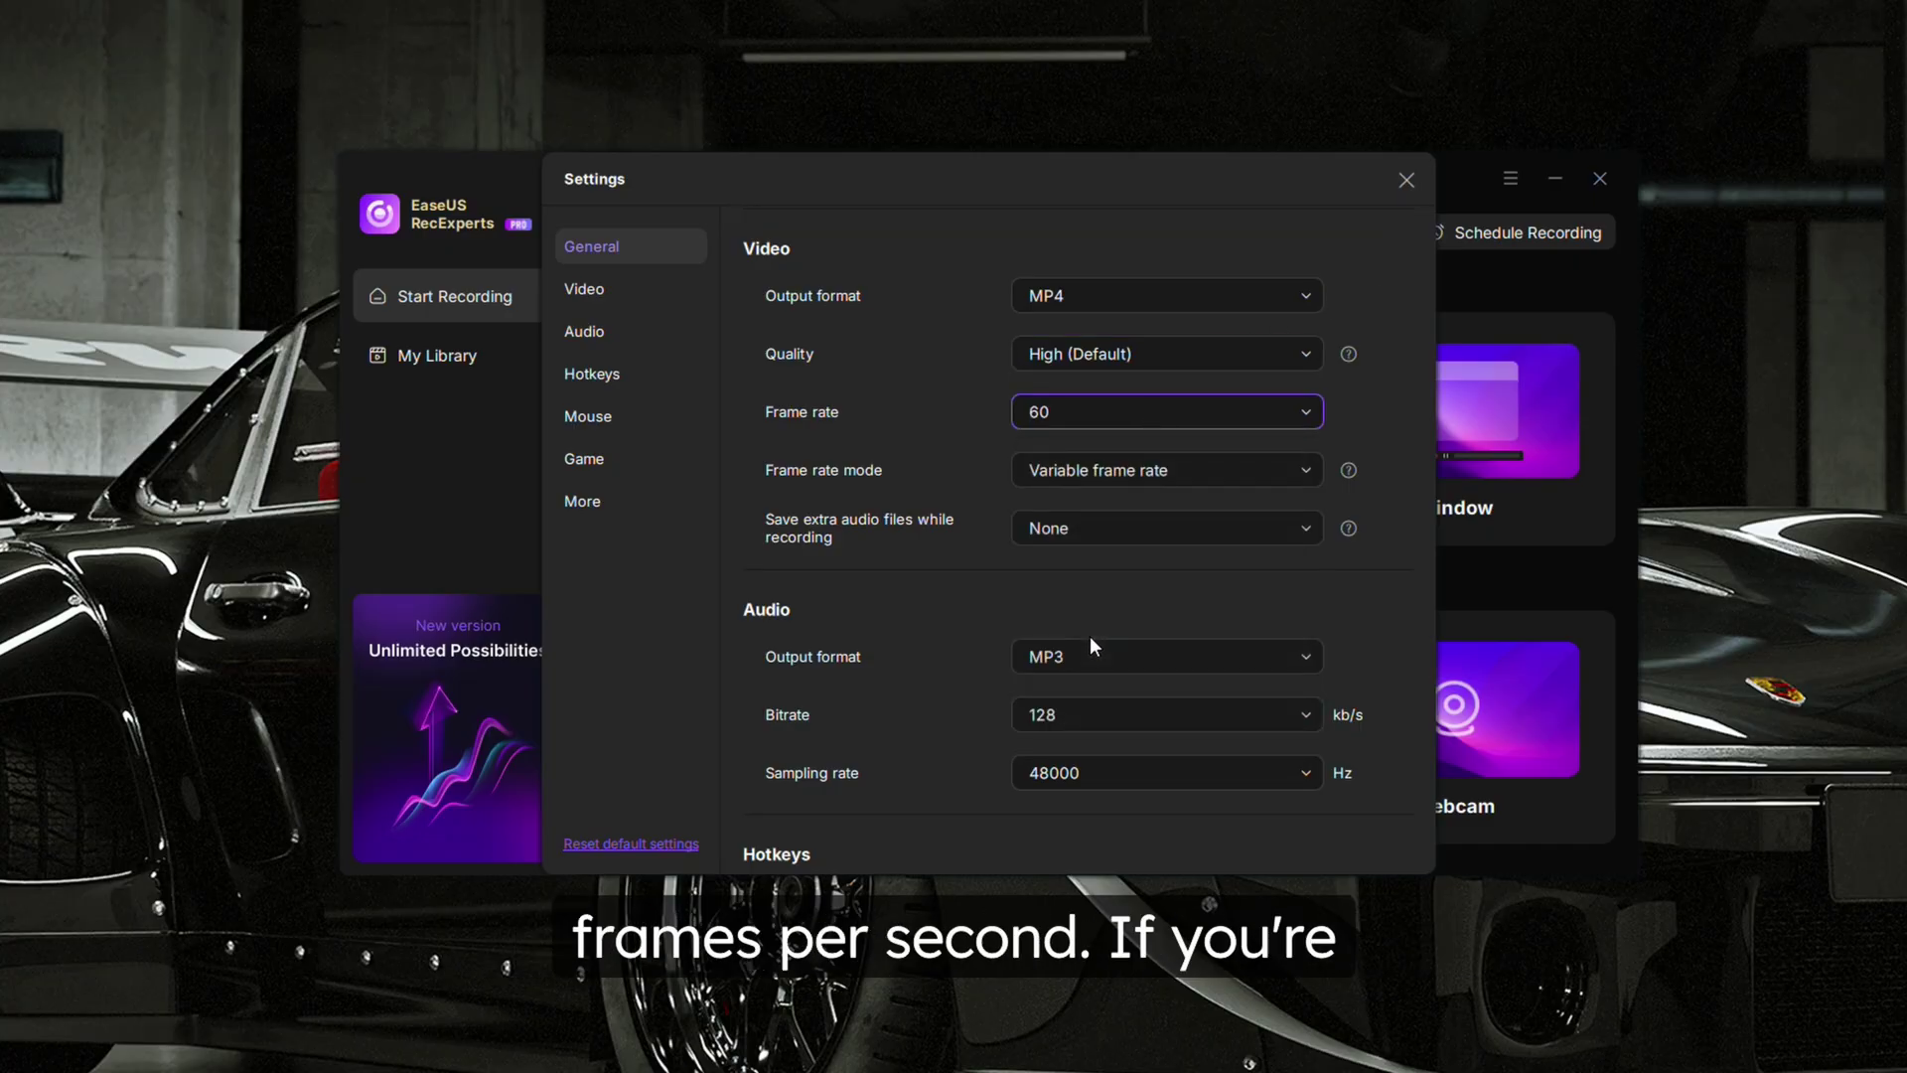
click(1130, 413)
scroll(1156, 572, down, 1)
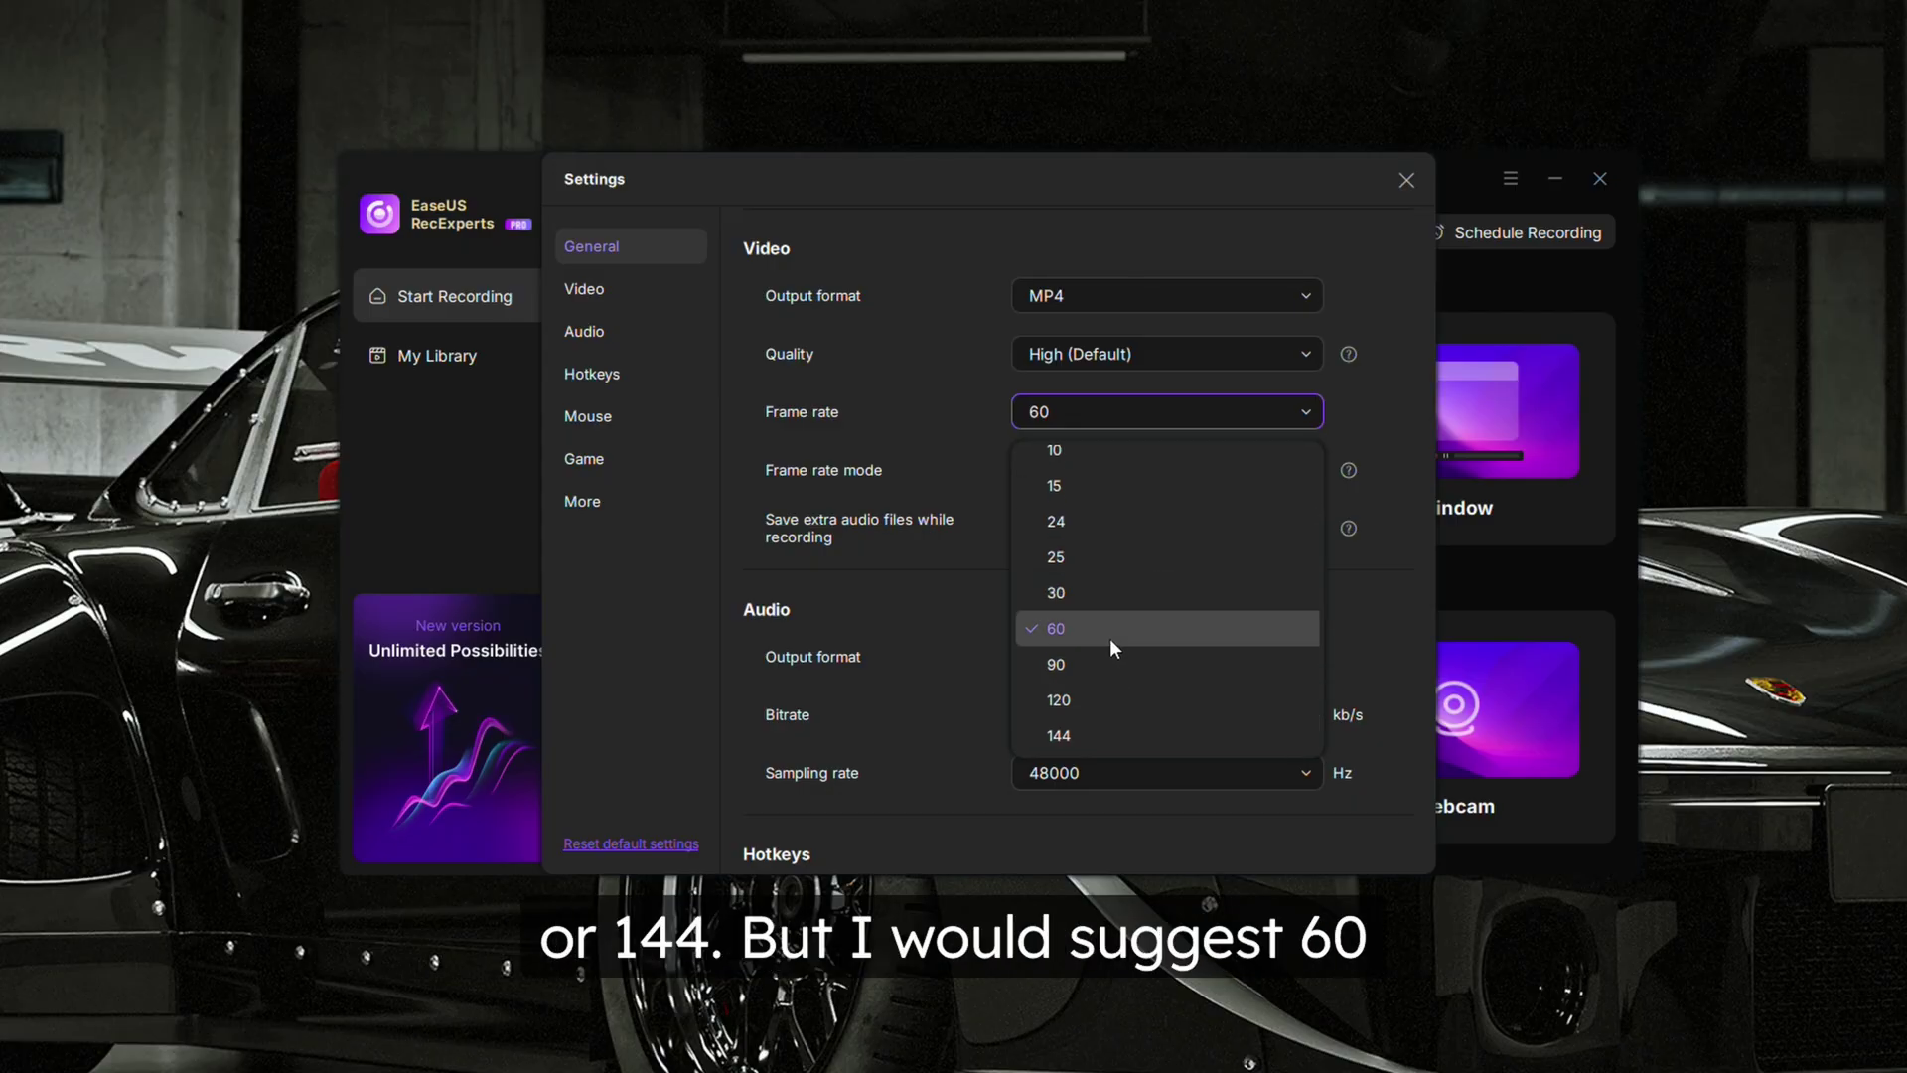
click(1134, 233)
click(1262, 477)
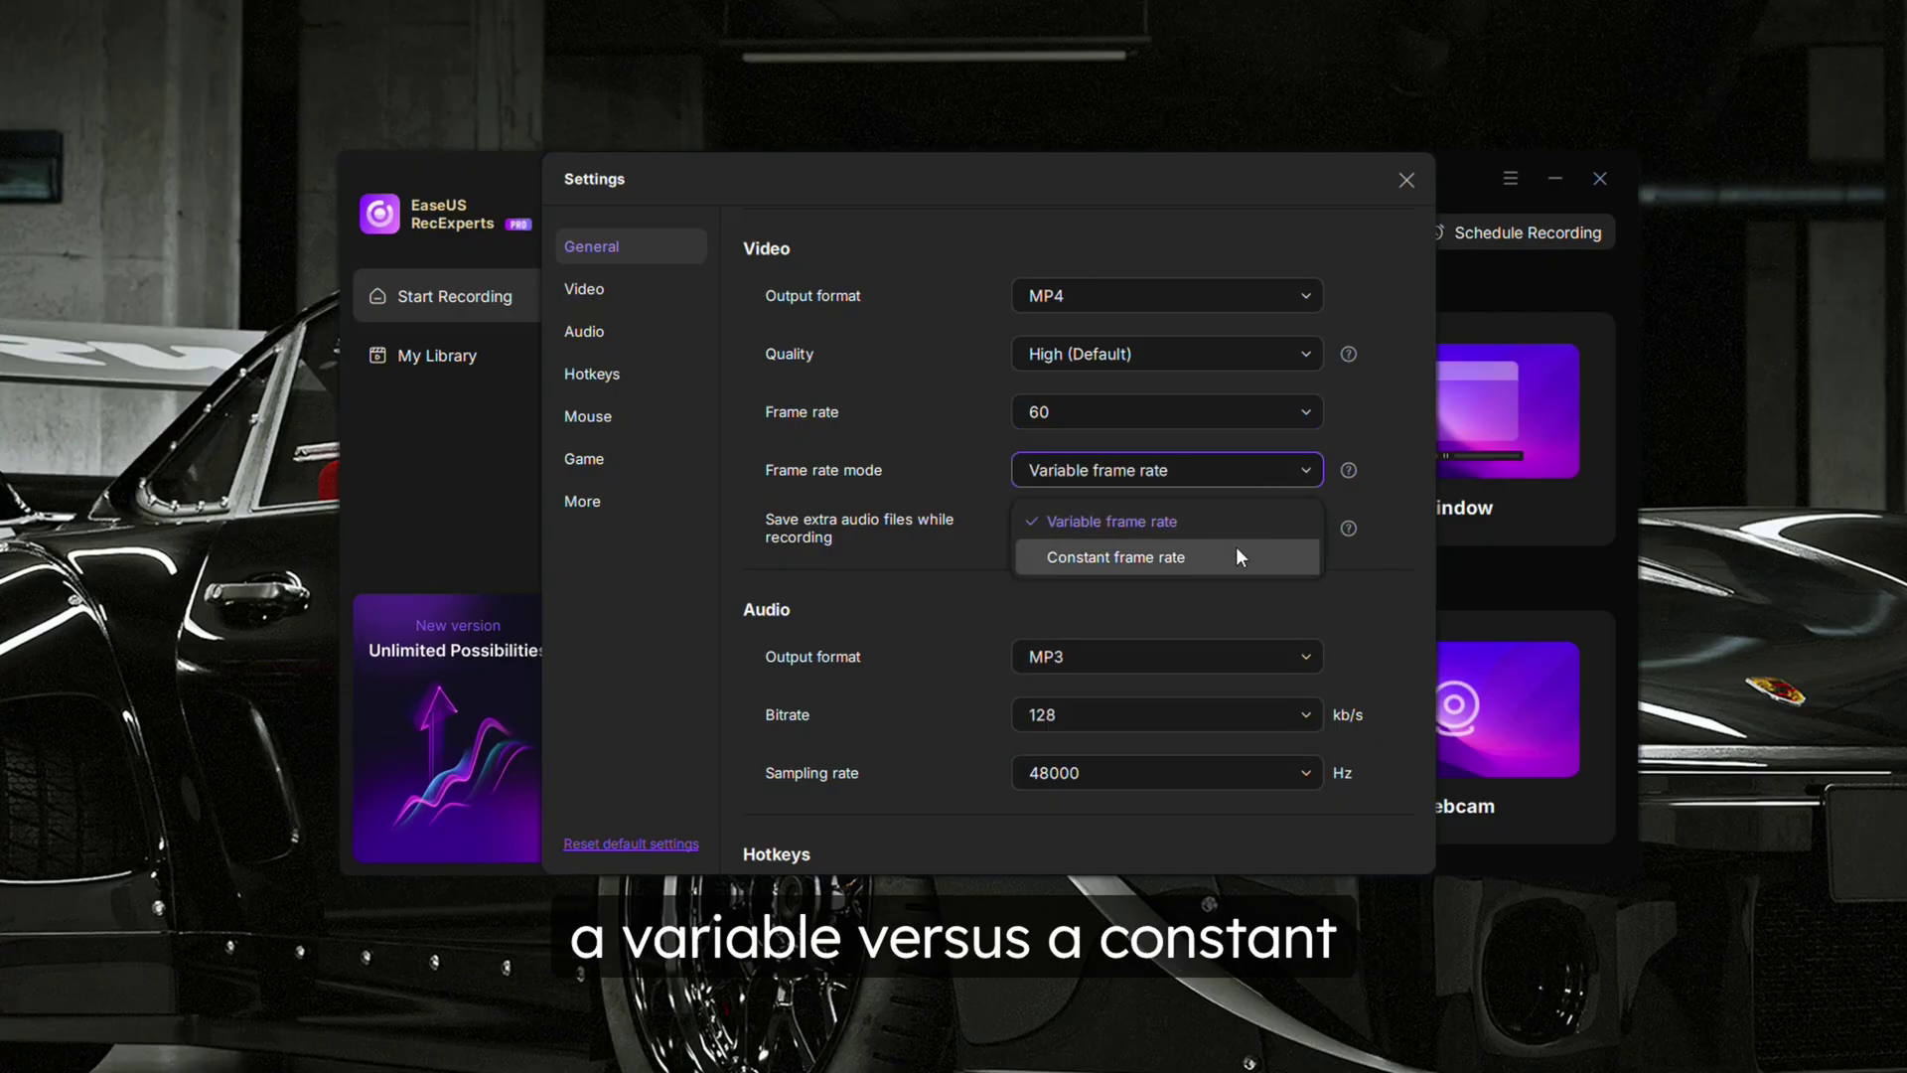
click(1373, 475)
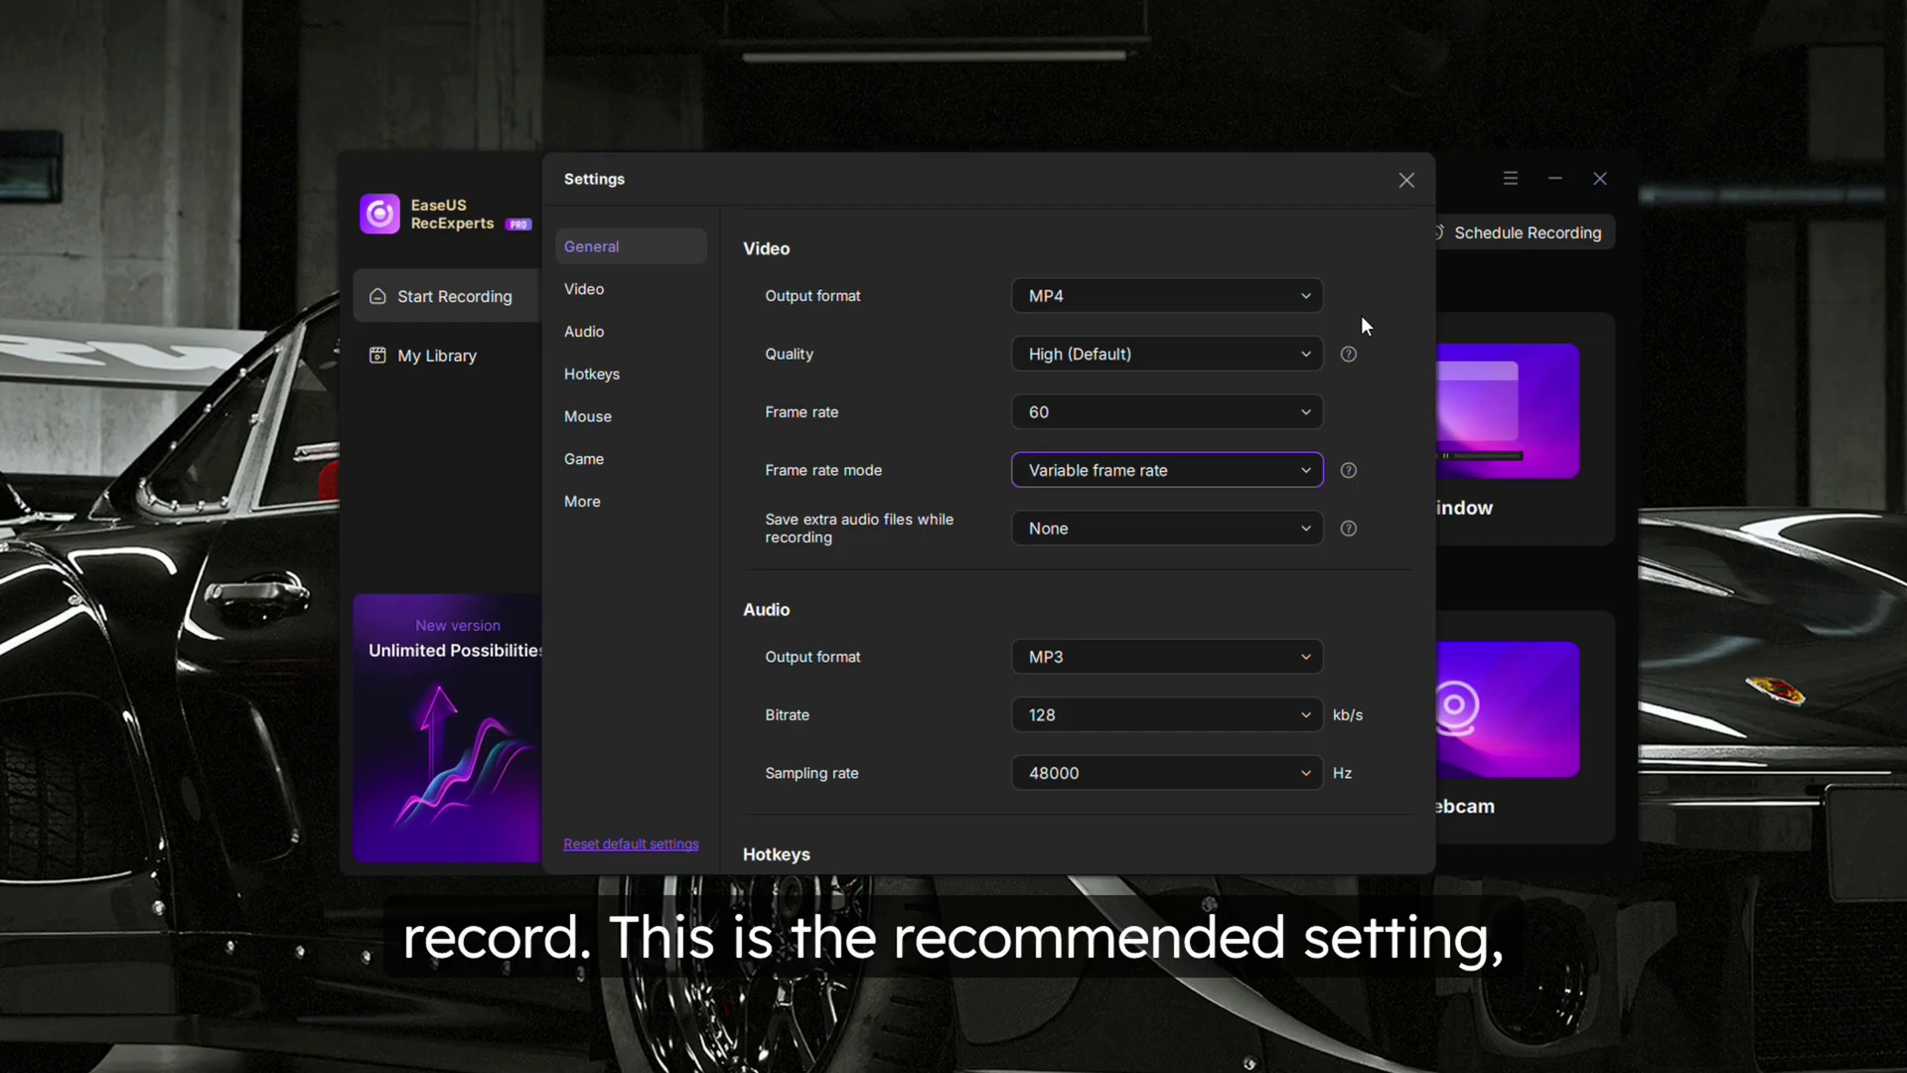
click(1293, 468)
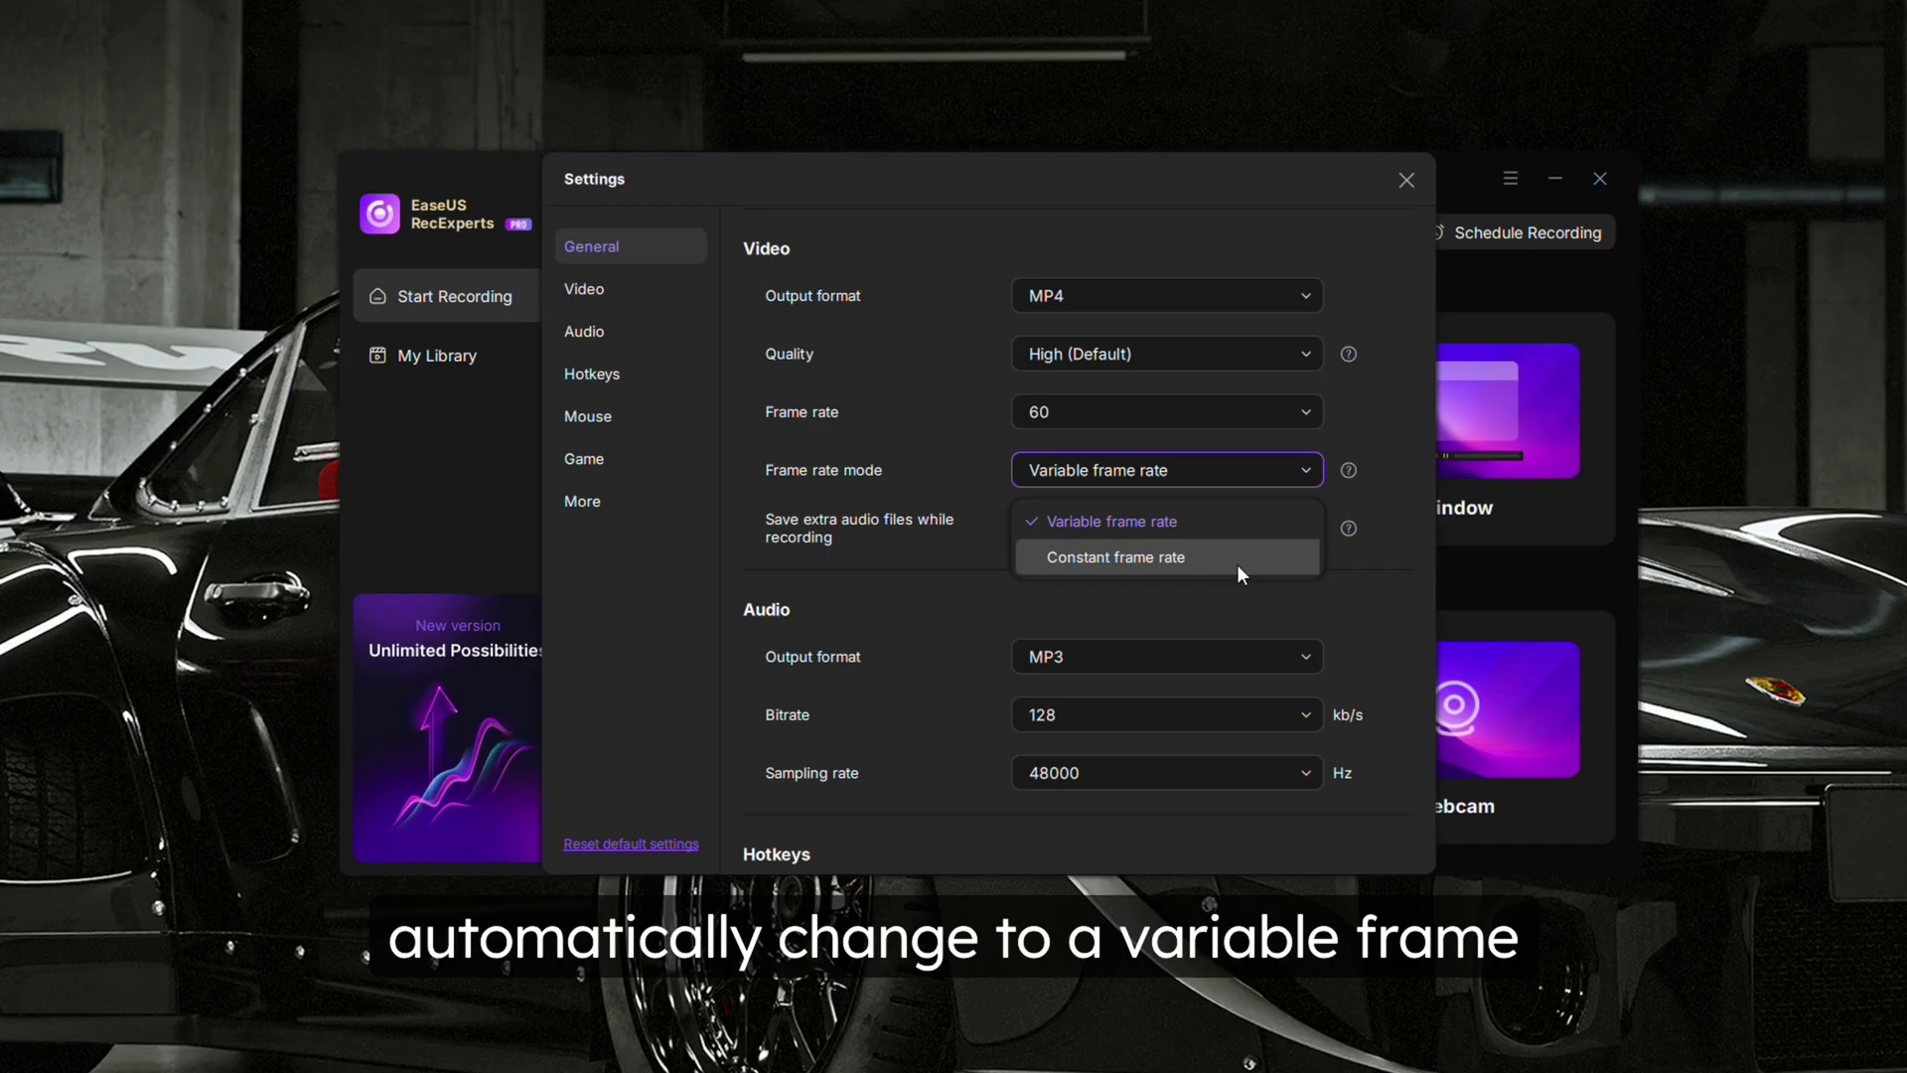
click(1379, 467)
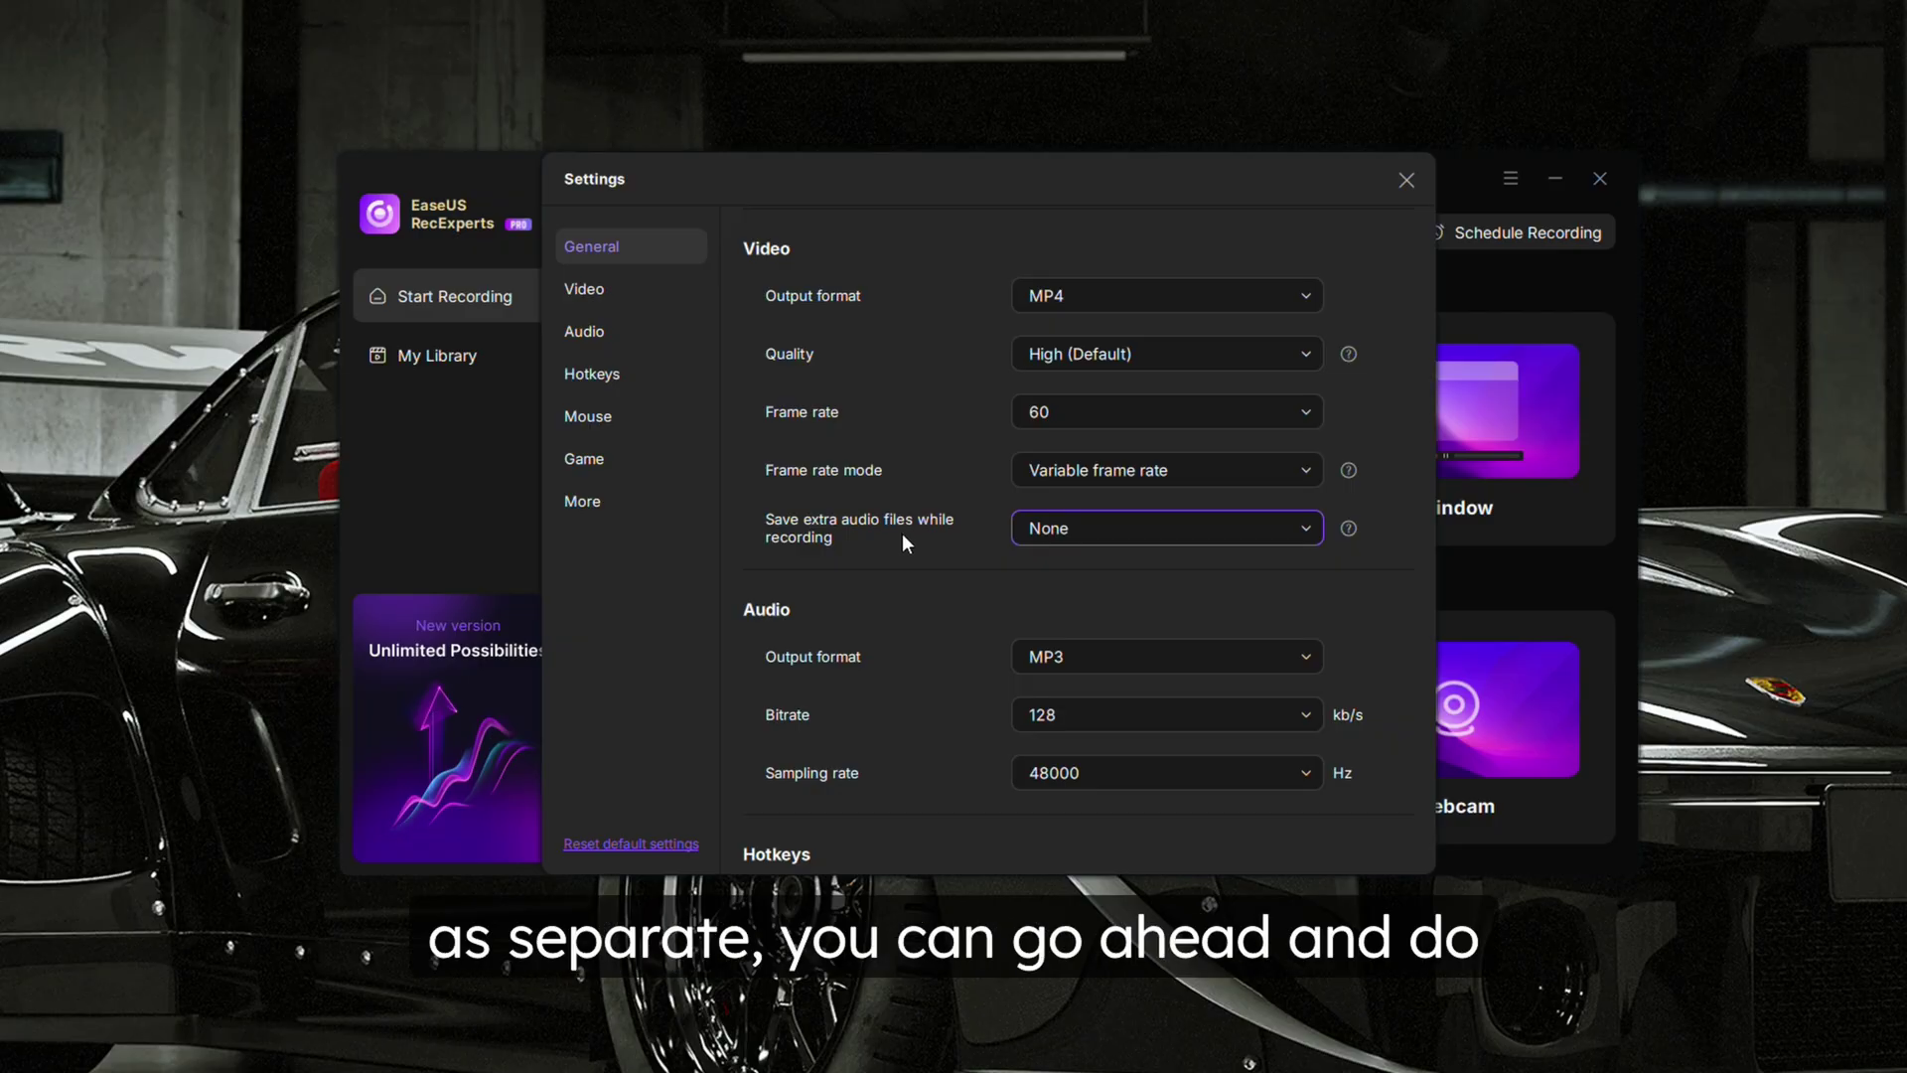
click(1194, 524)
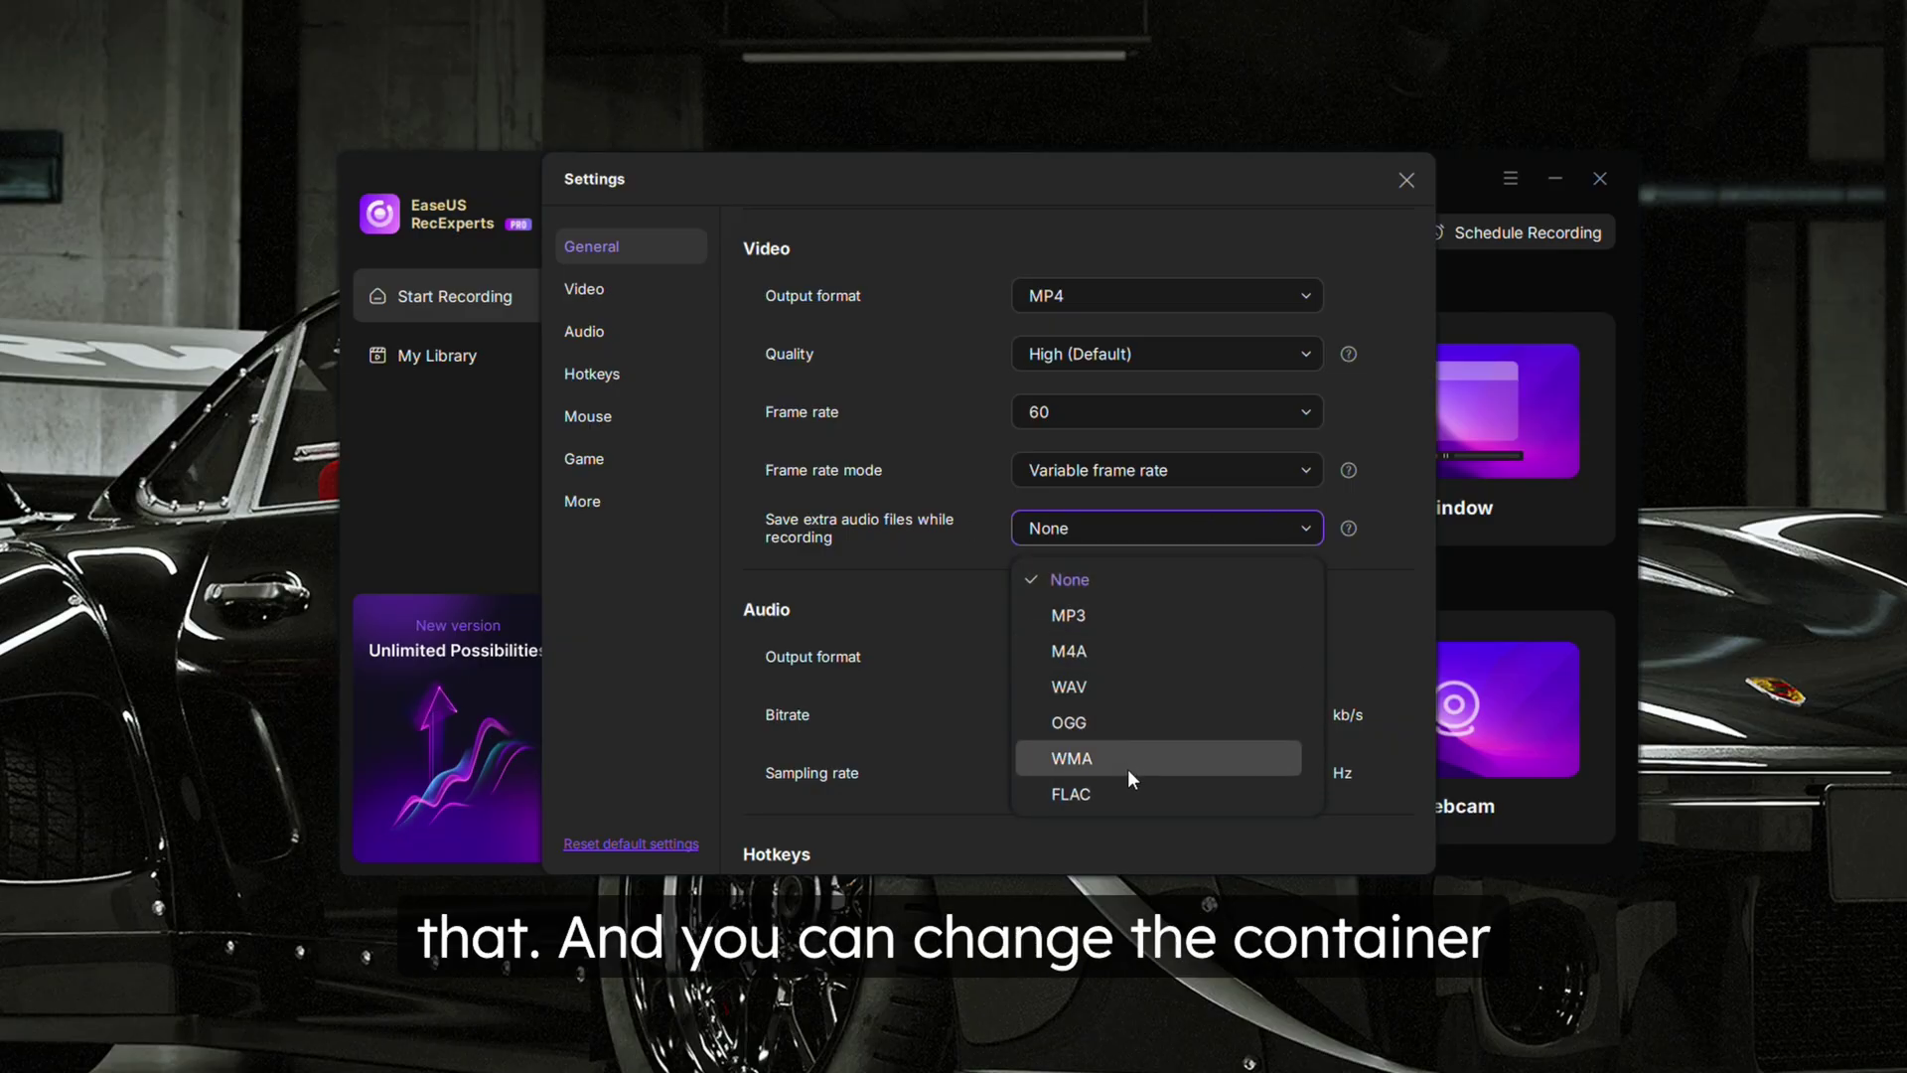
click(1361, 539)
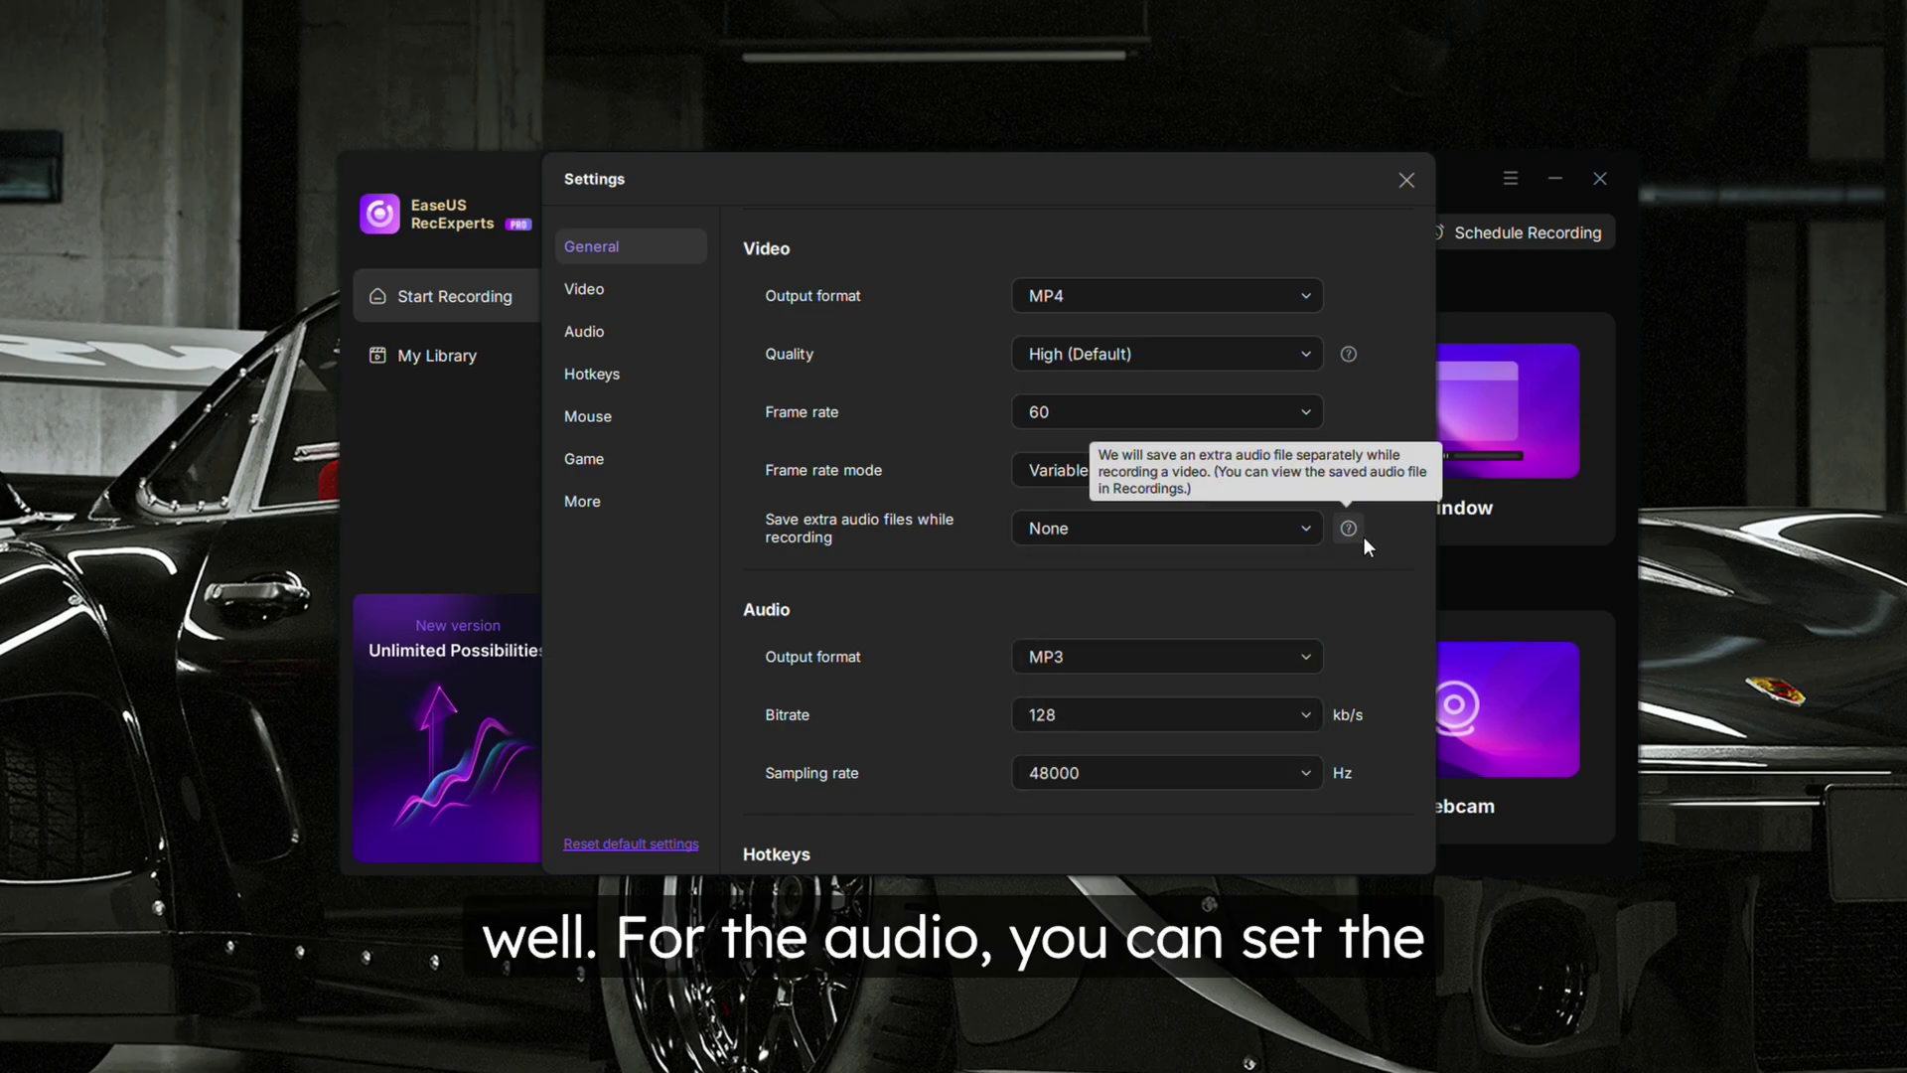
scroll(1292, 467, down, 3)
click(1224, 383)
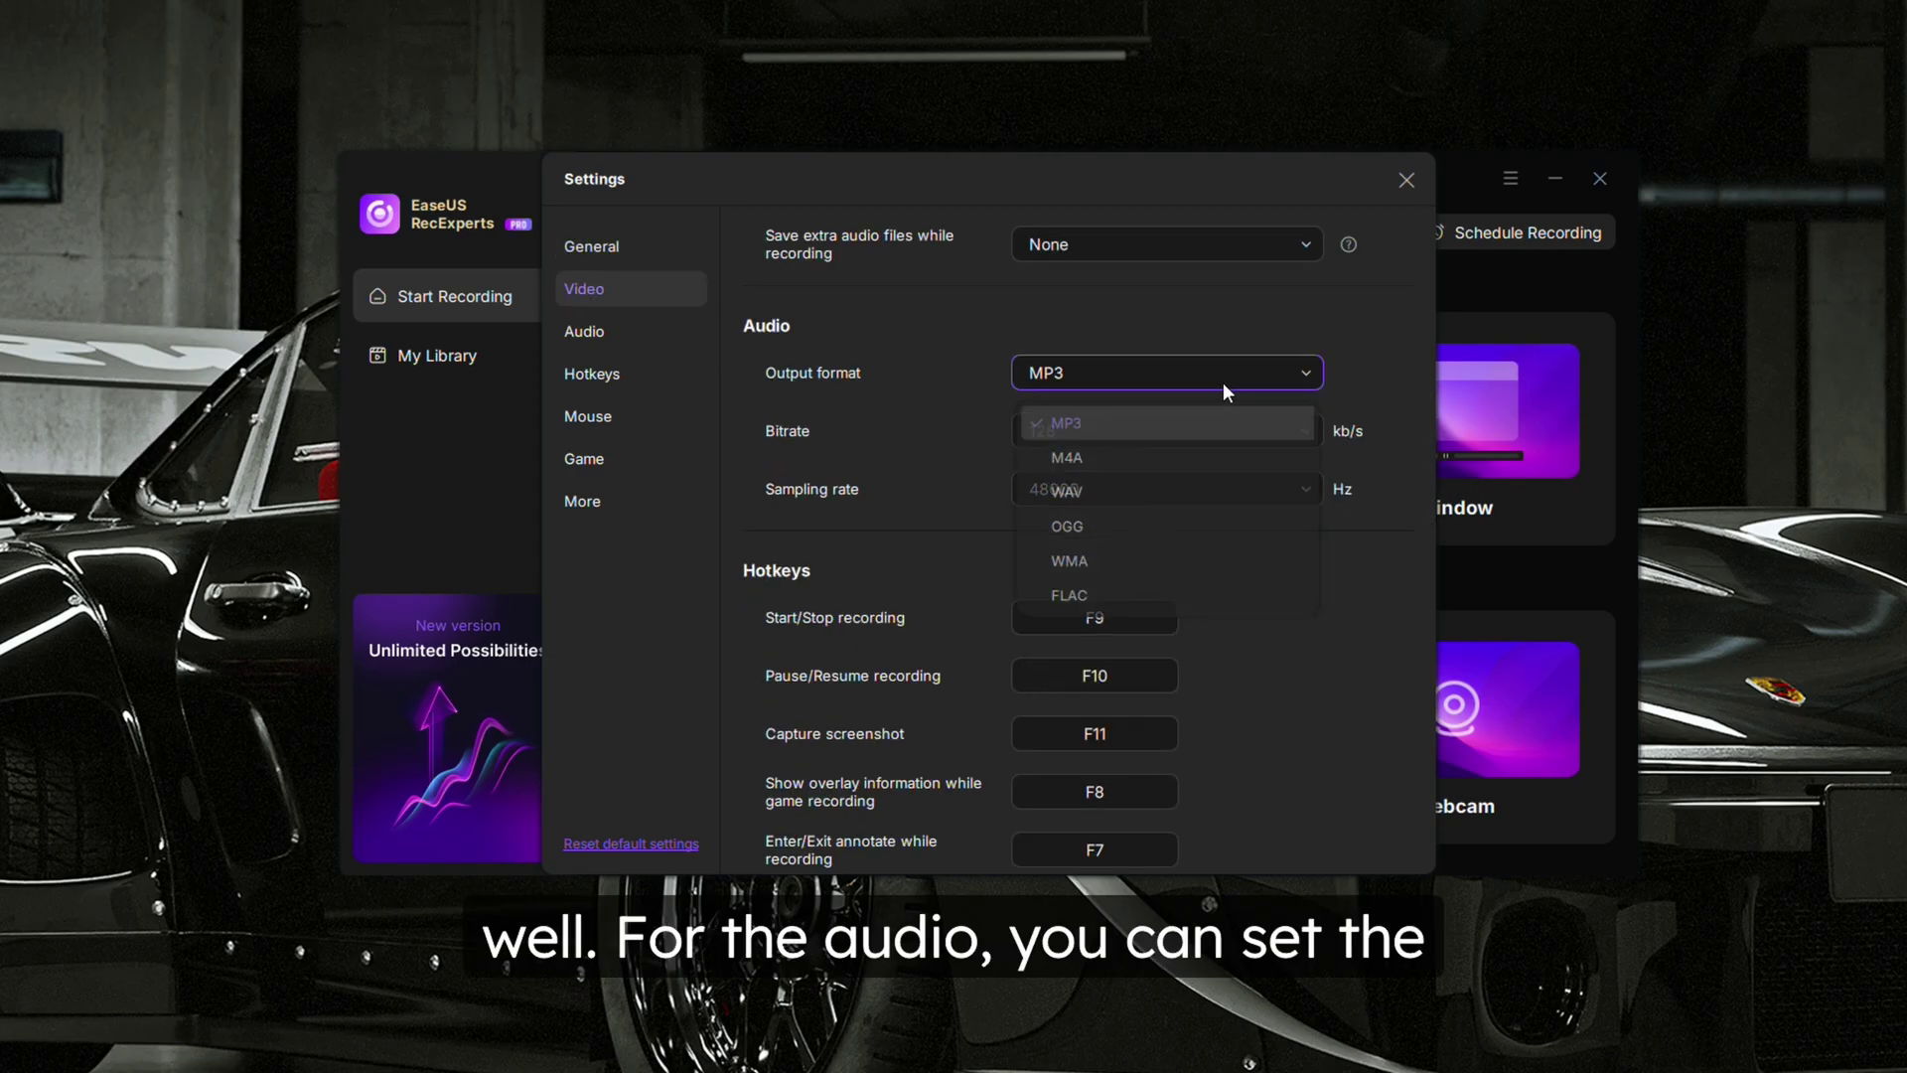
click(1274, 649)
click(1200, 433)
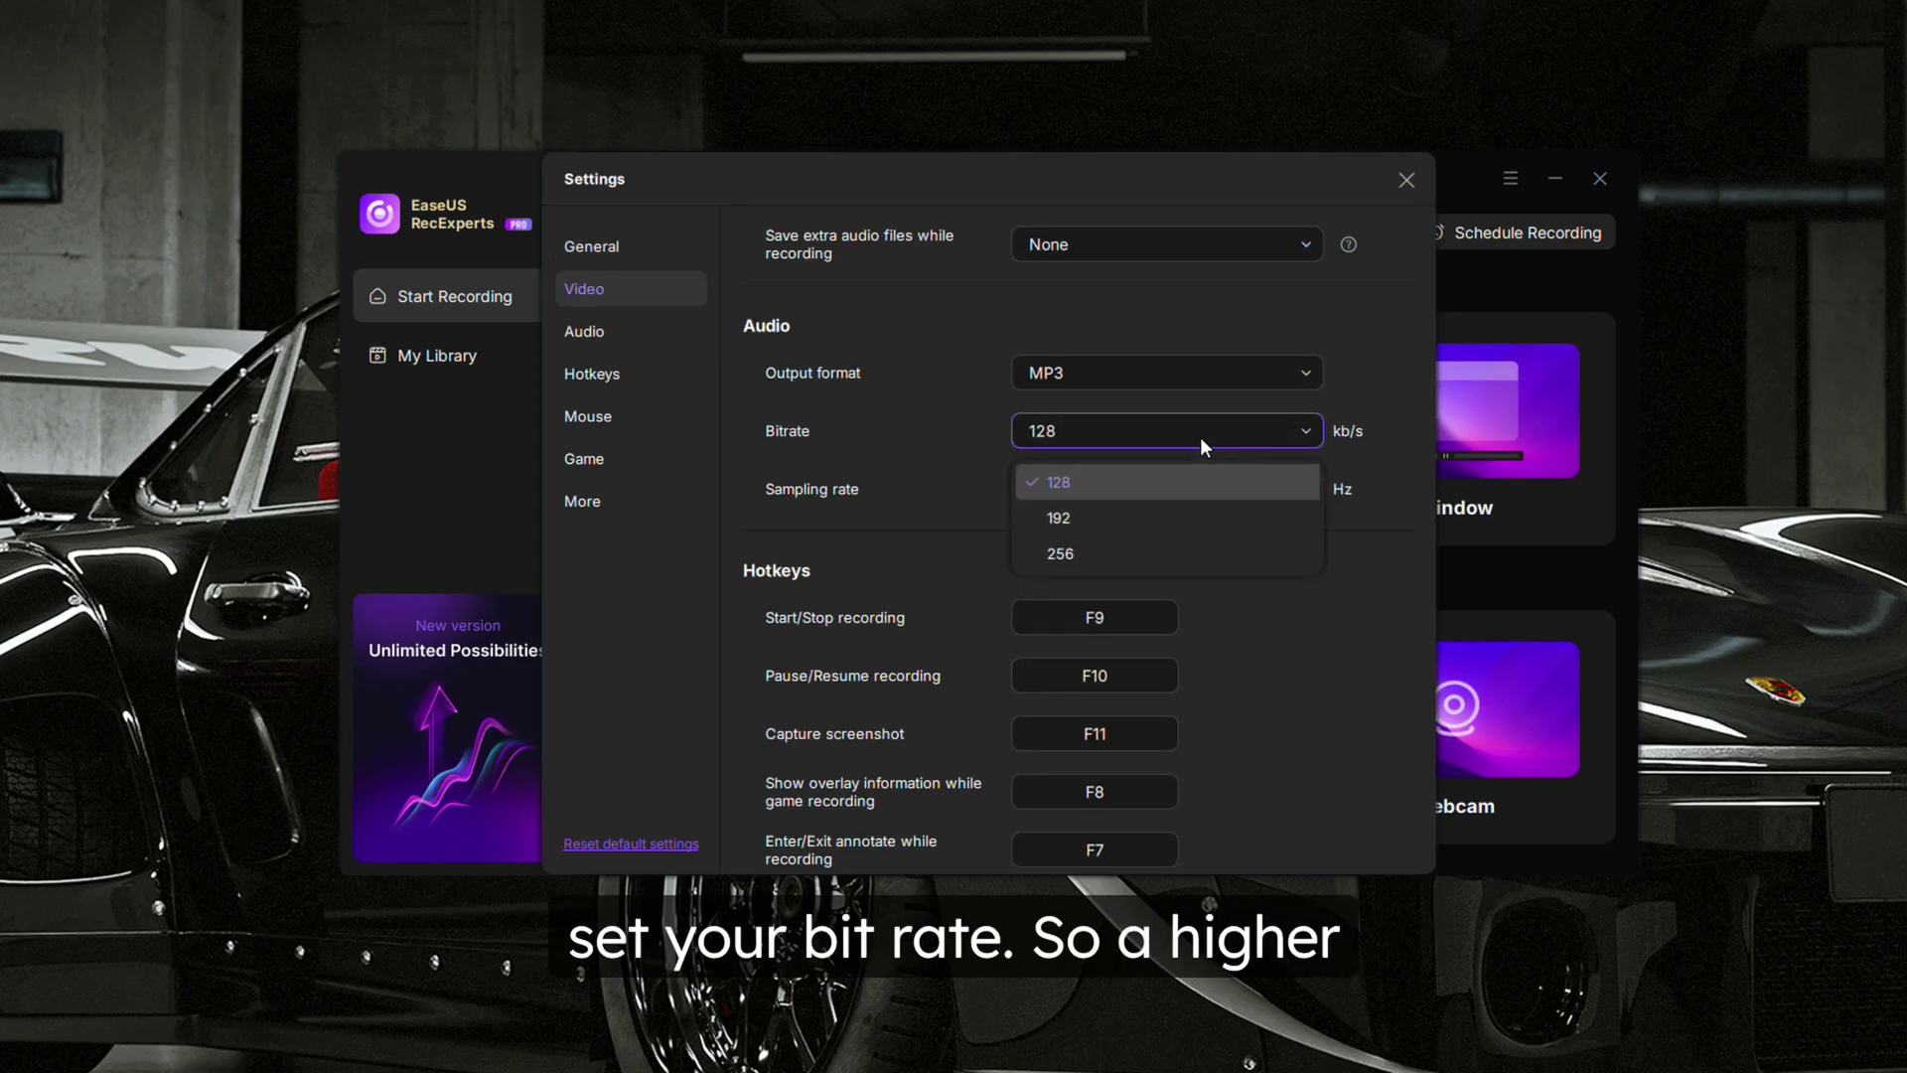
click(1278, 646)
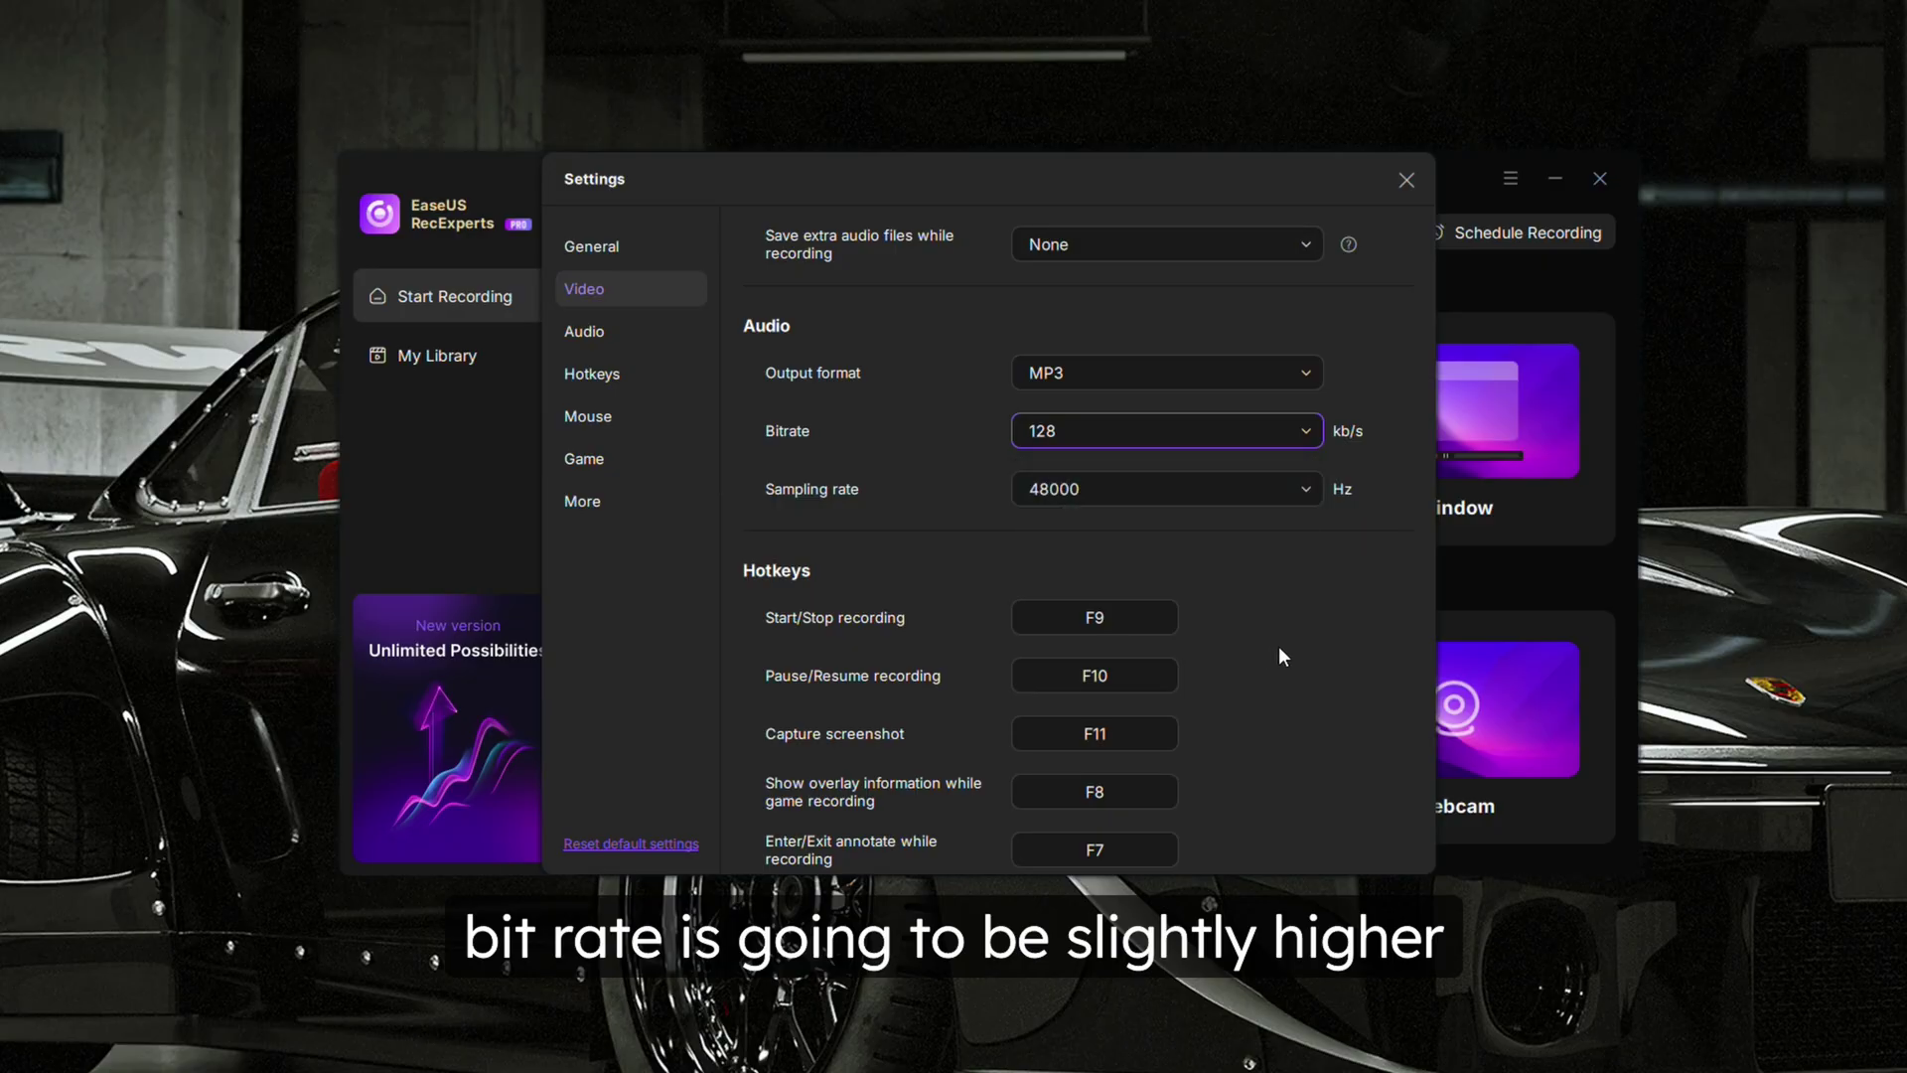
click(1202, 496)
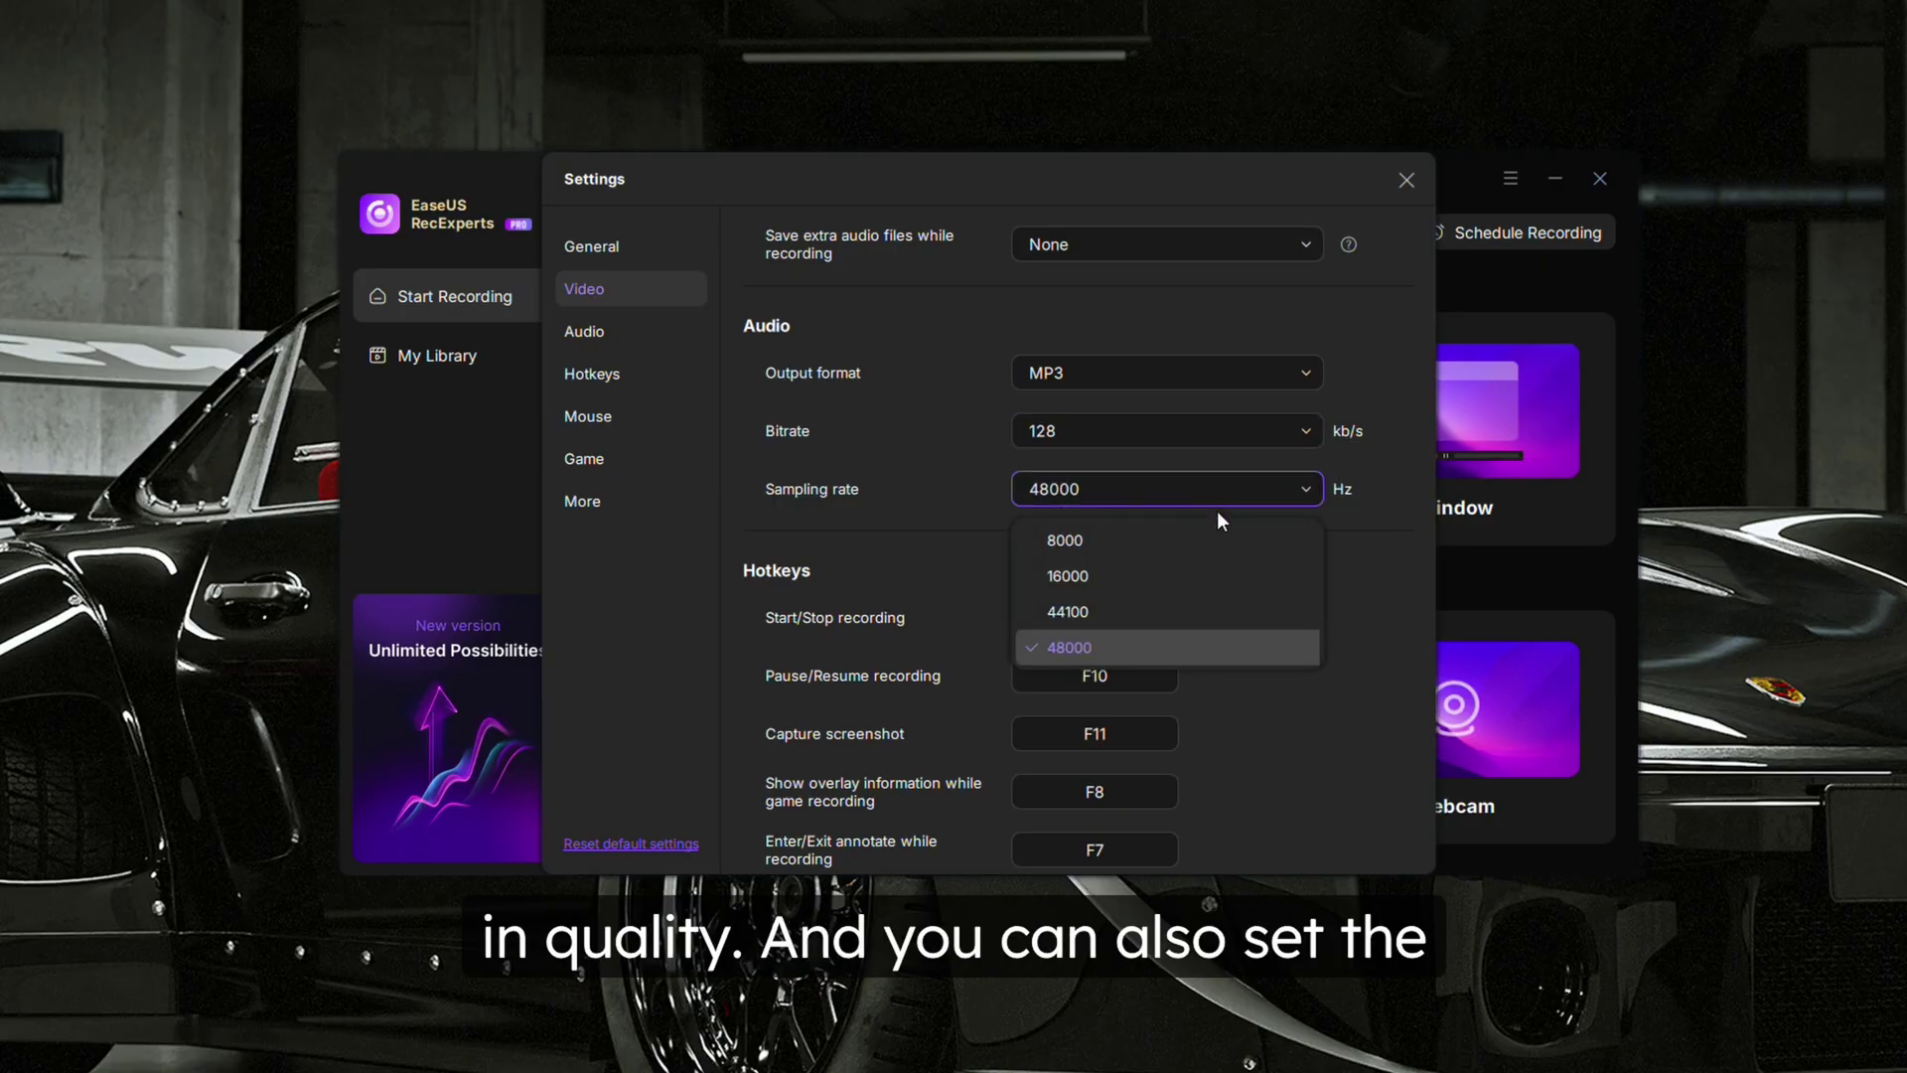
click(1364, 630)
scroll(1350, 628, down, 5)
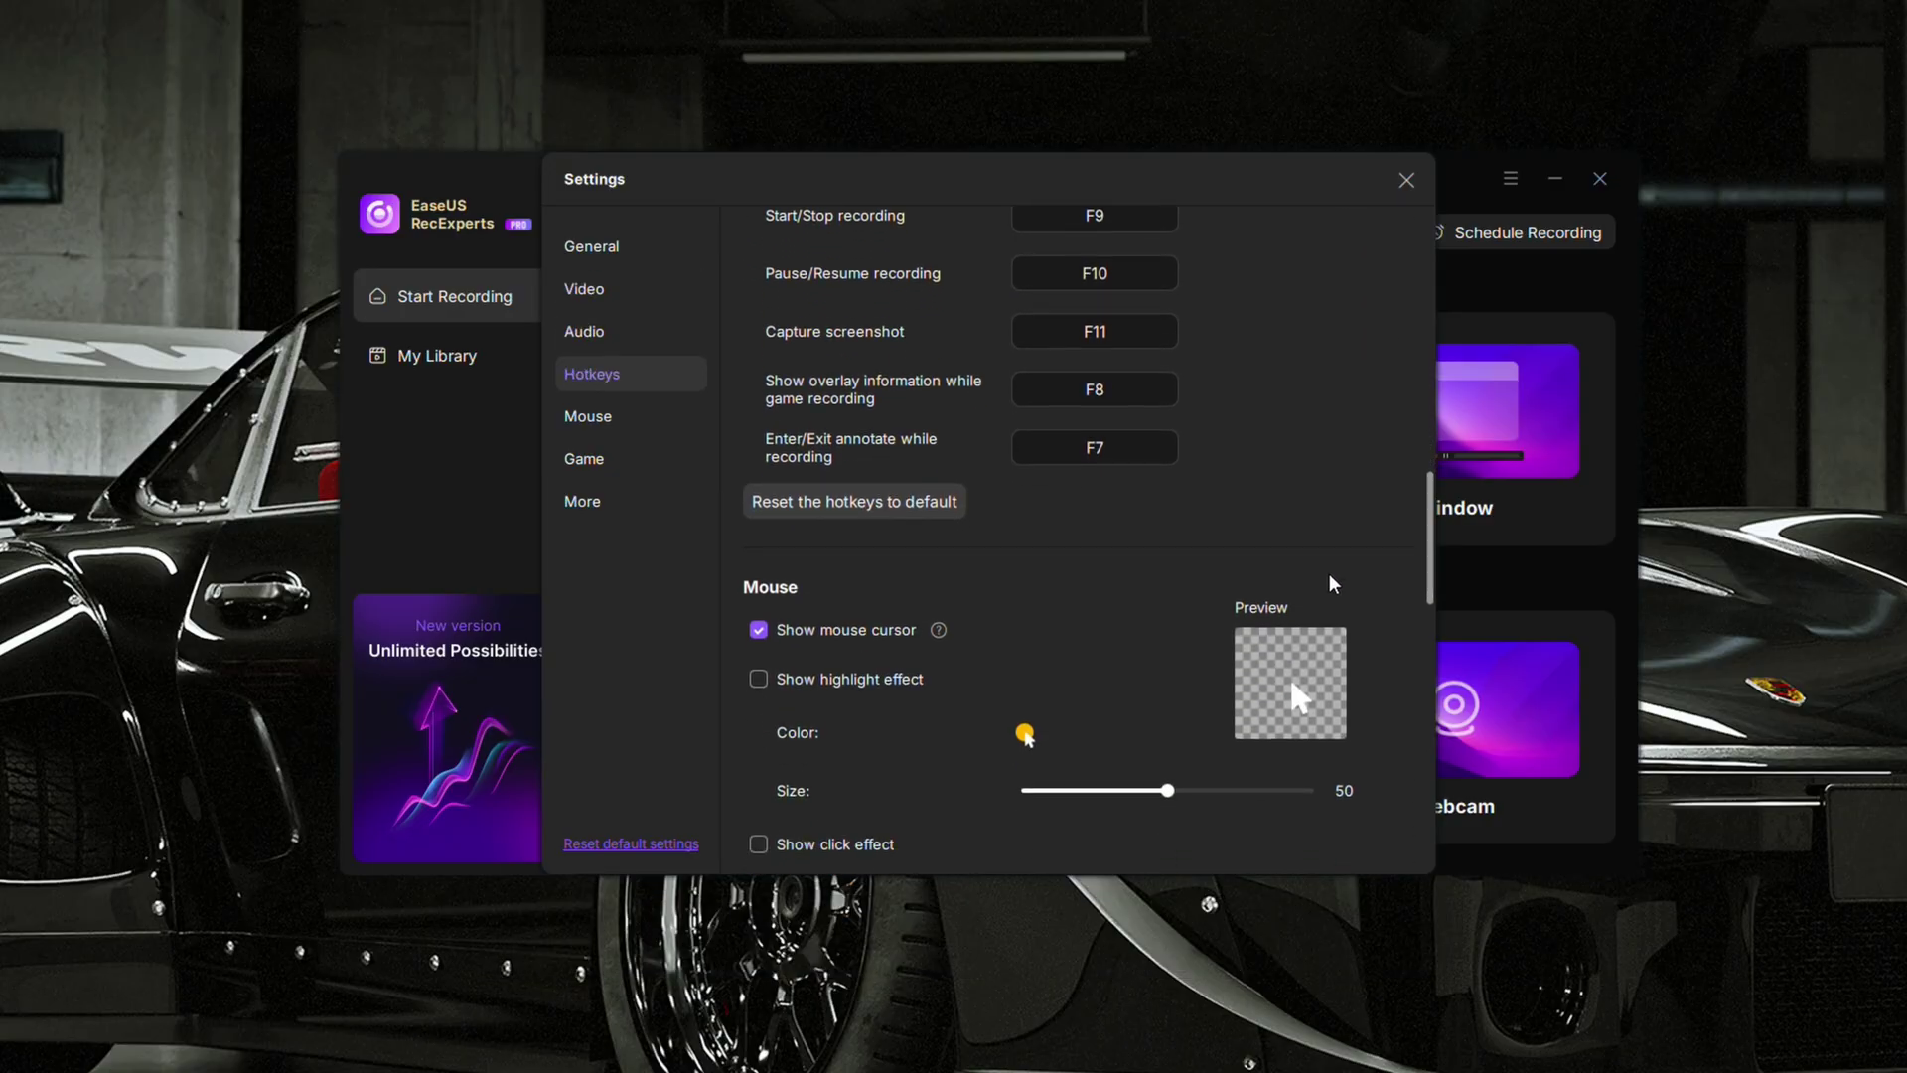
scroll(1311, 596, up, 2)
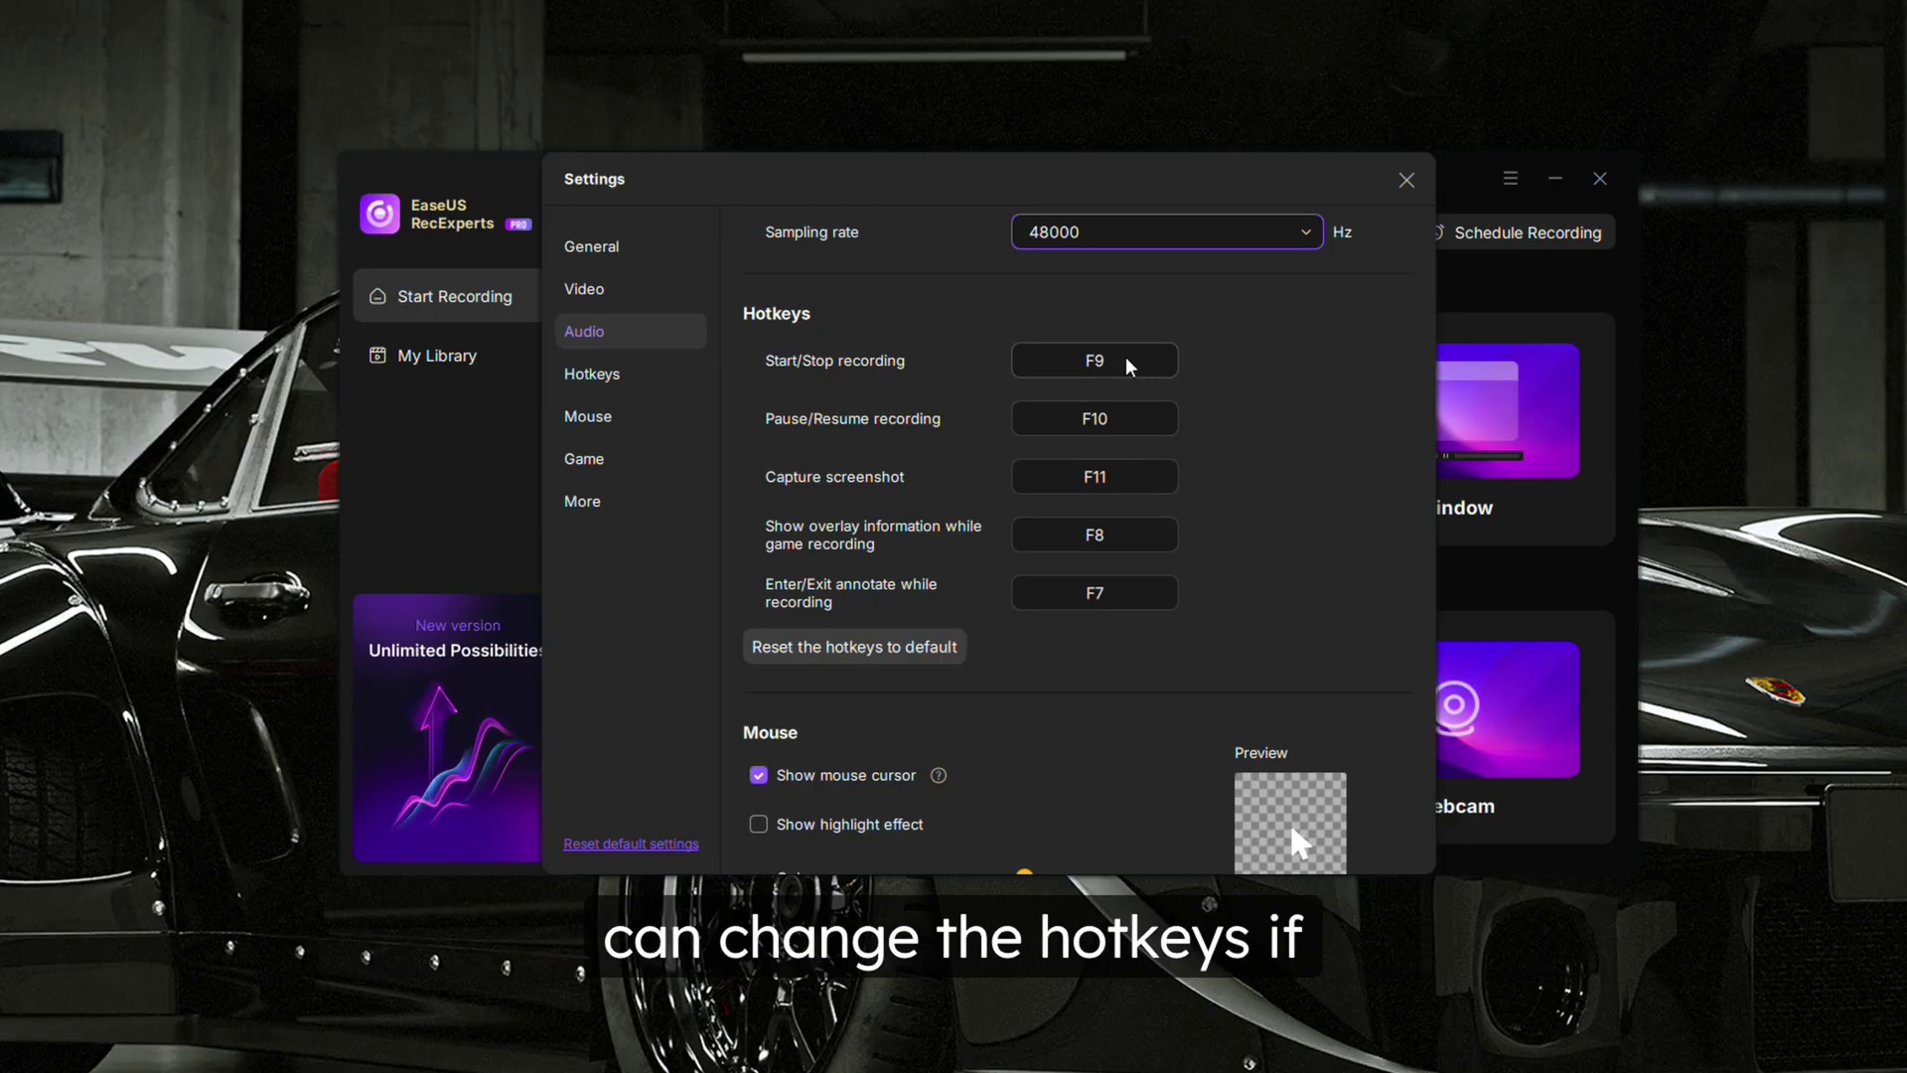
scroll(1221, 394, down, 3)
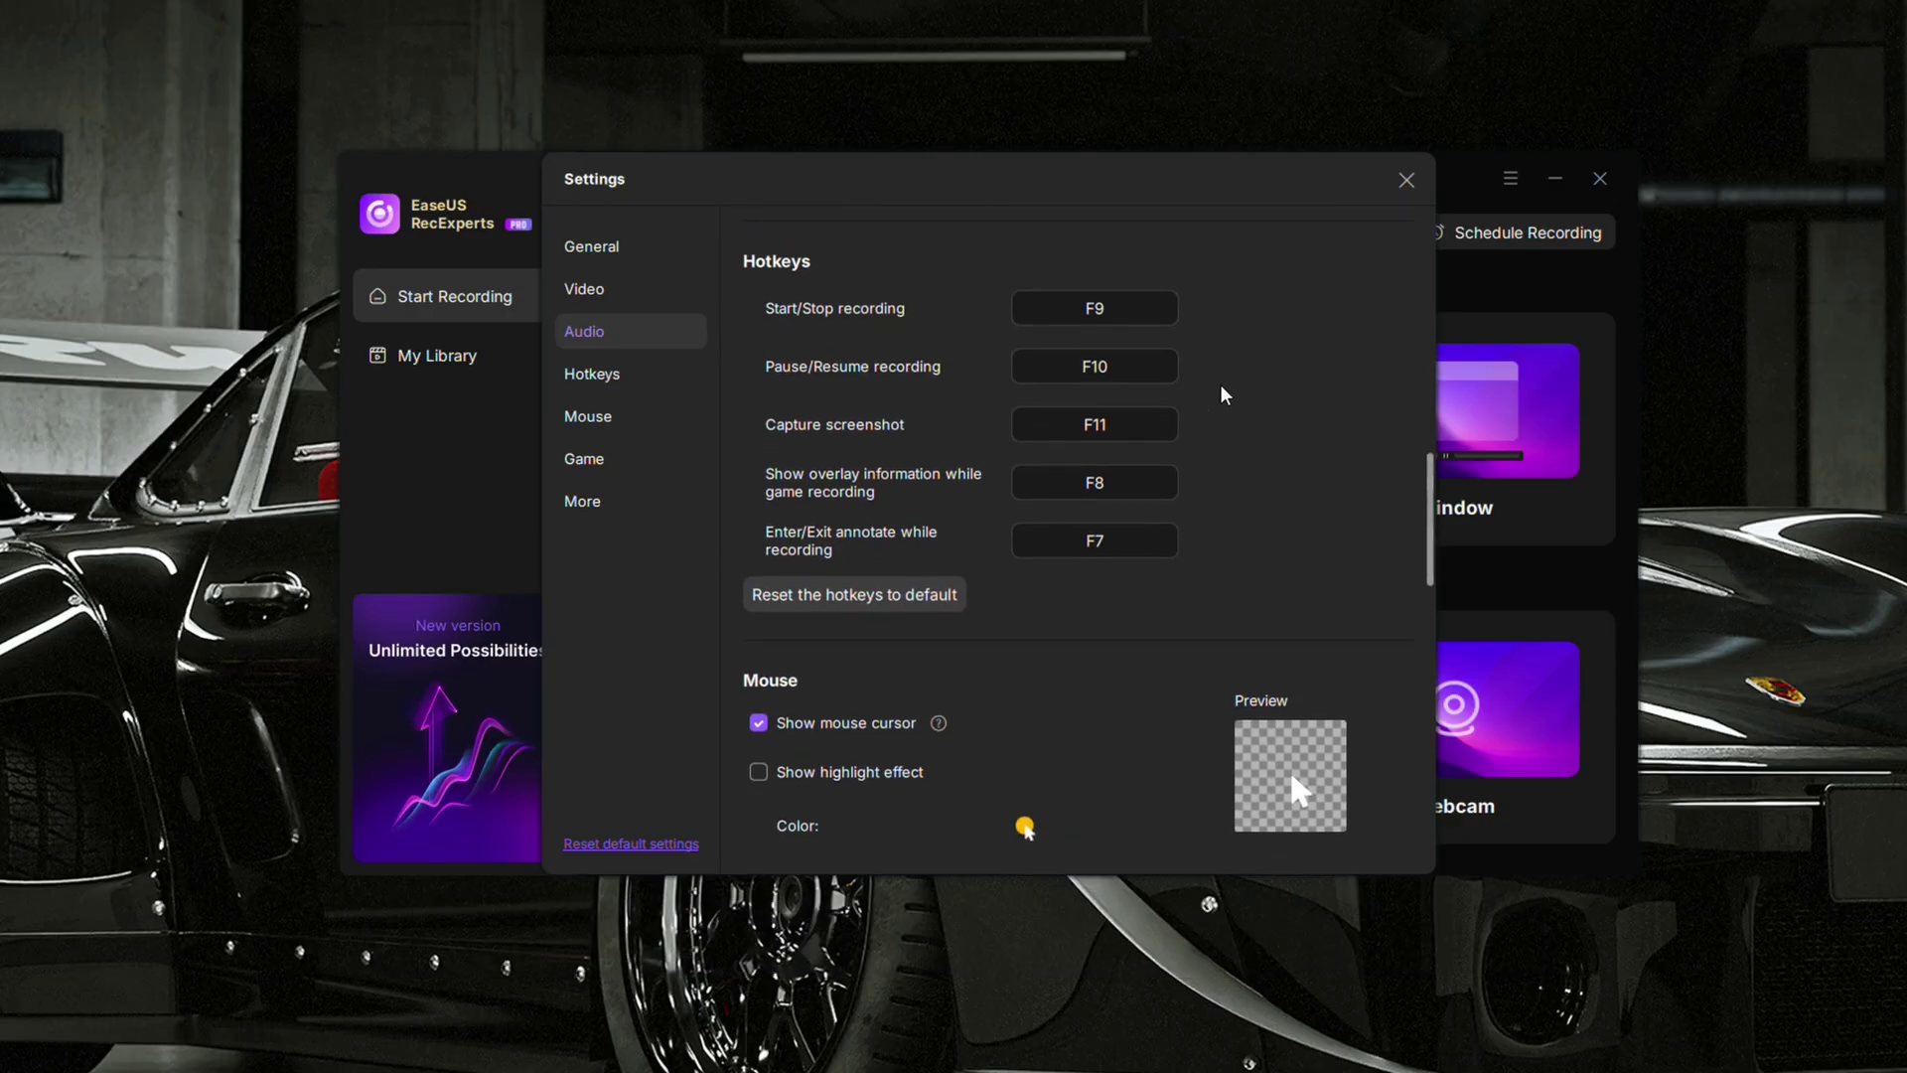
scroll(1223, 389, down, 3)
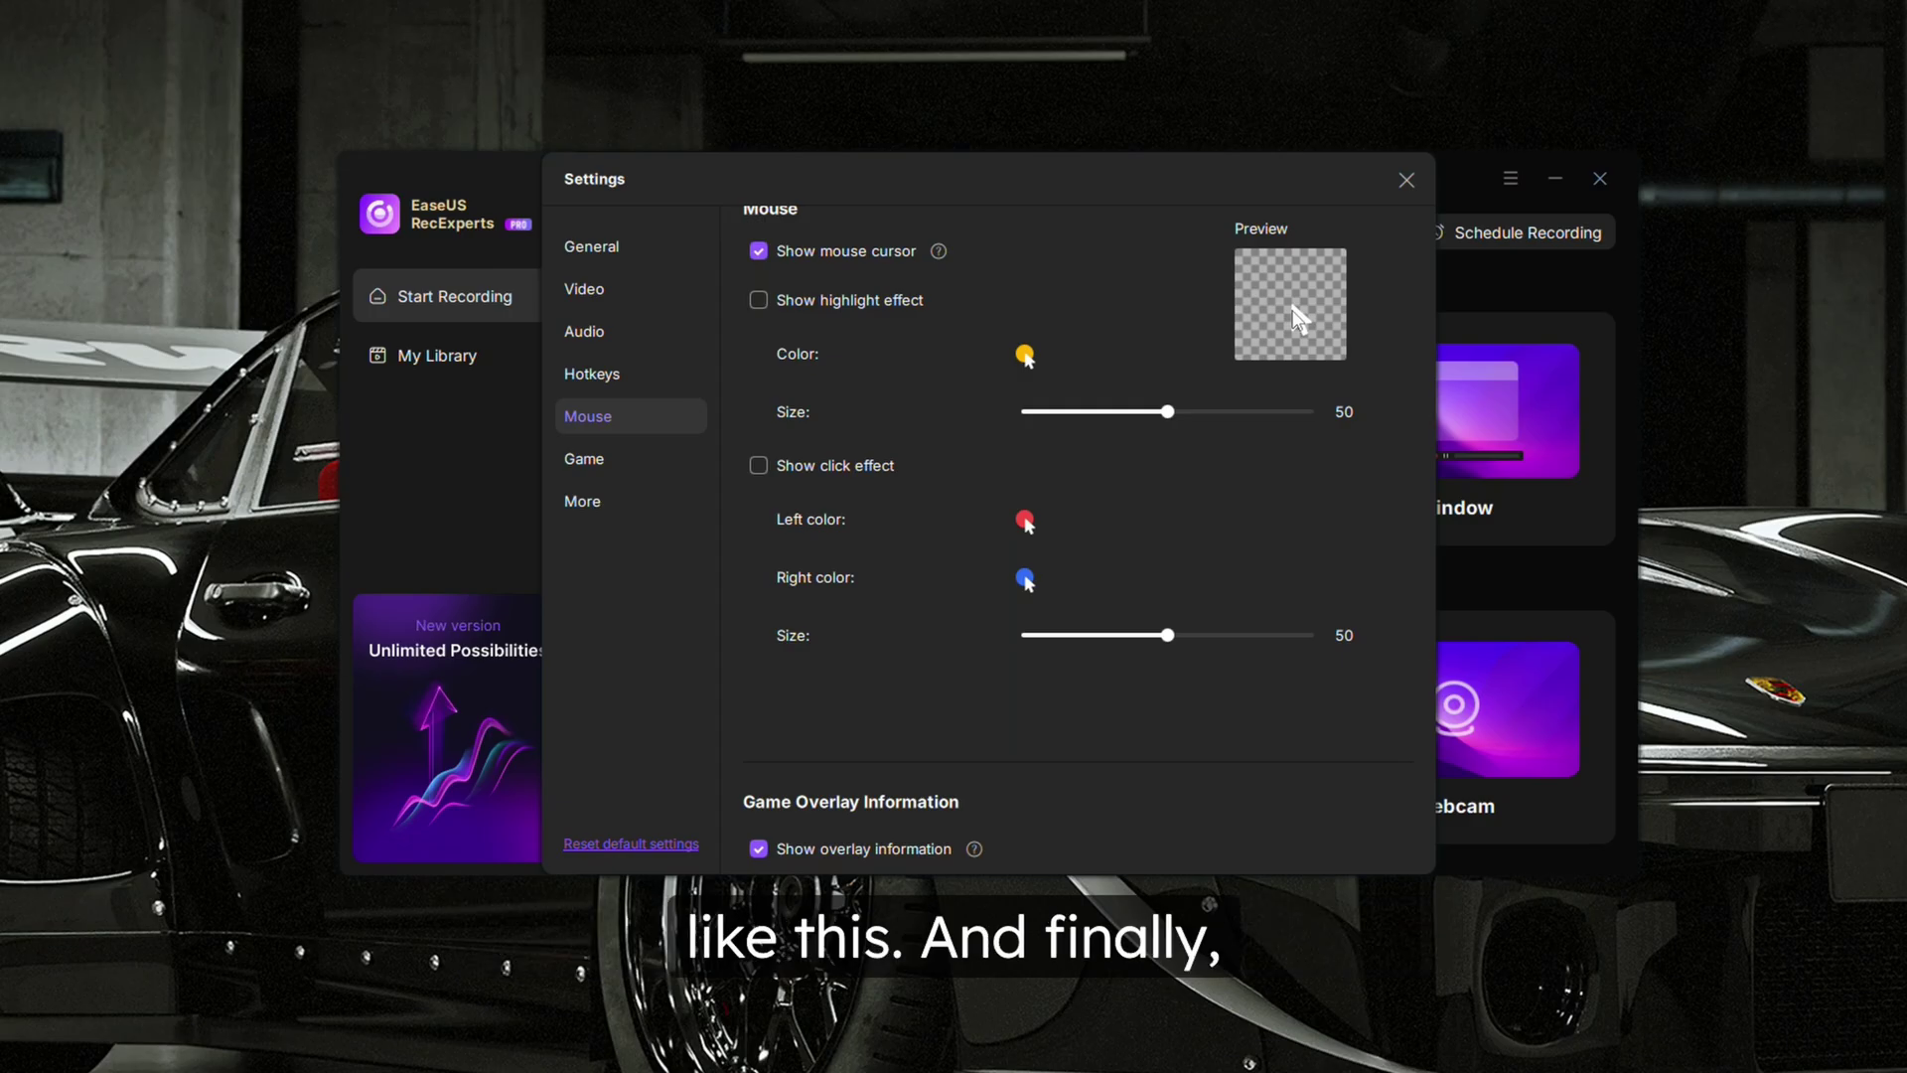
Step: Uncheck Hotkeys under Game Overlay Information and close the Settings dialog
scroll(1164, 328, down, 5)
scroll(1027, 326, up, 1)
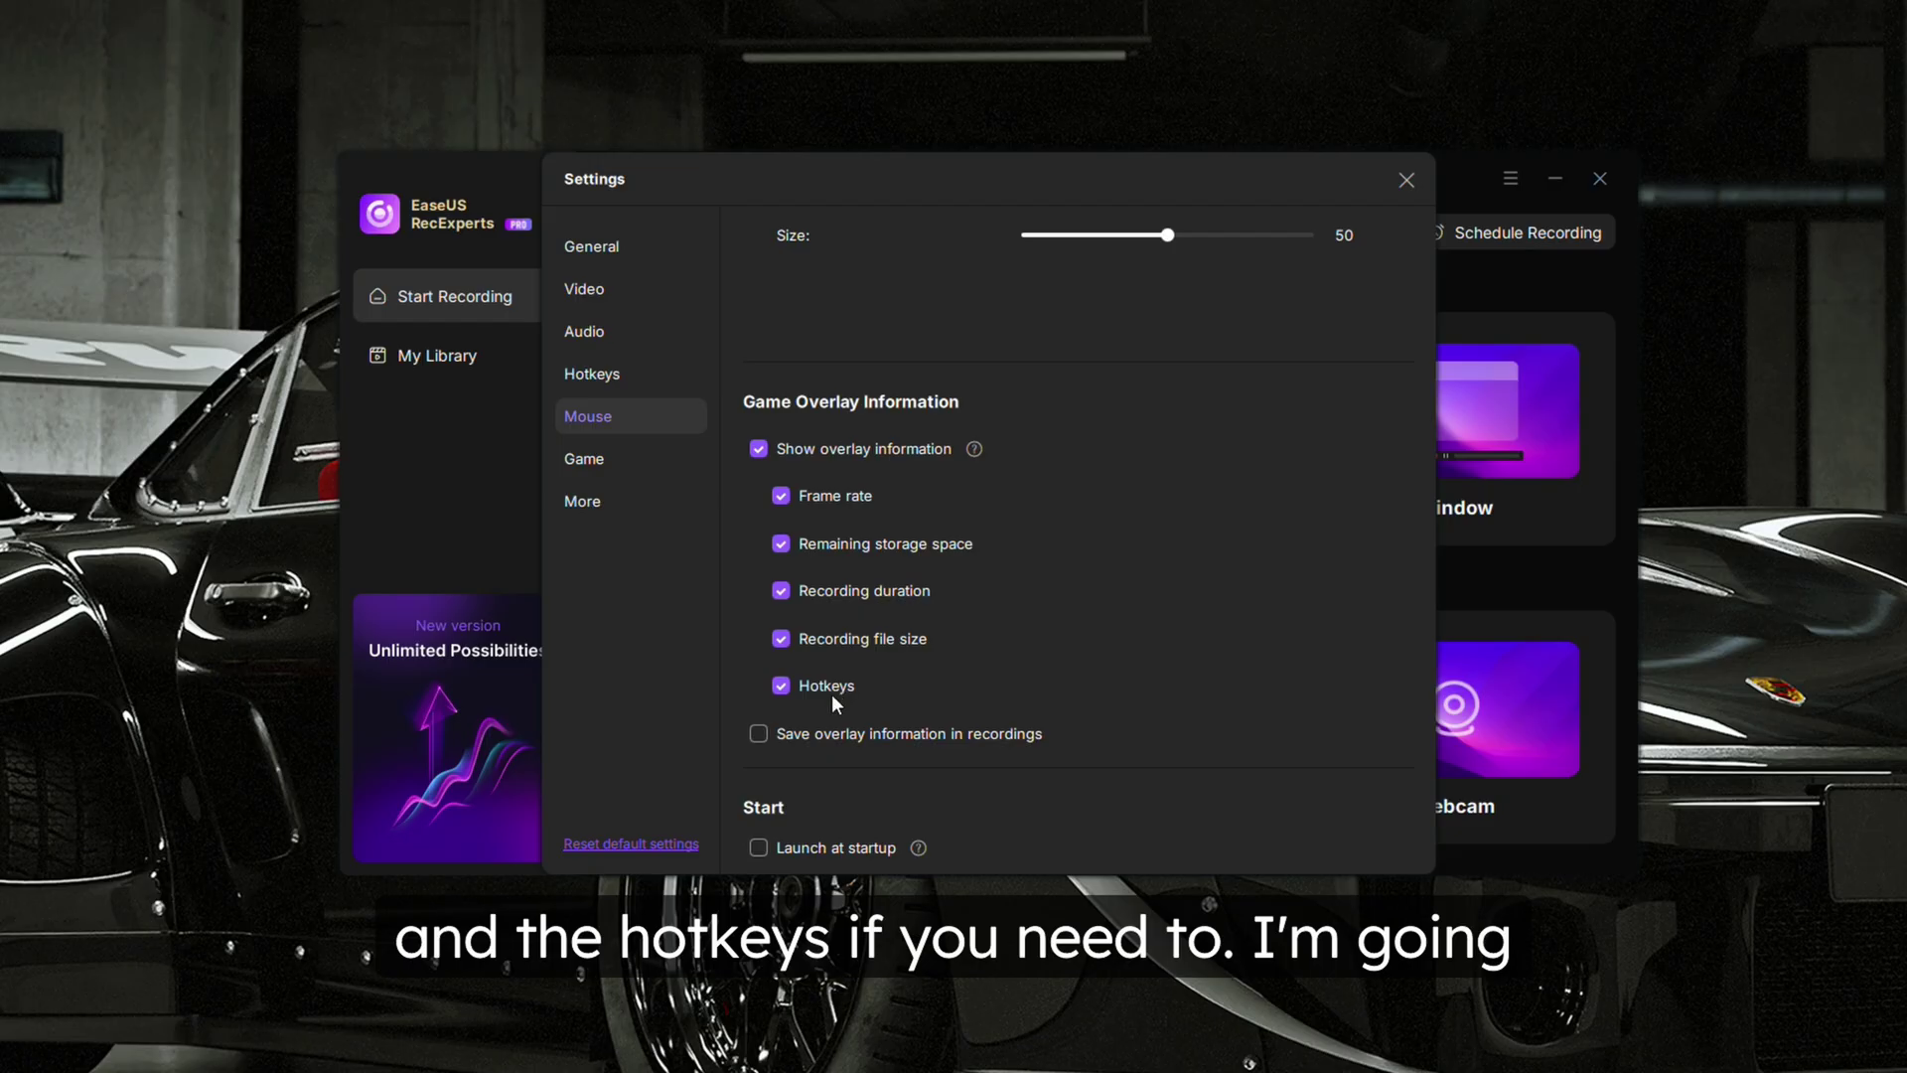
click(780, 687)
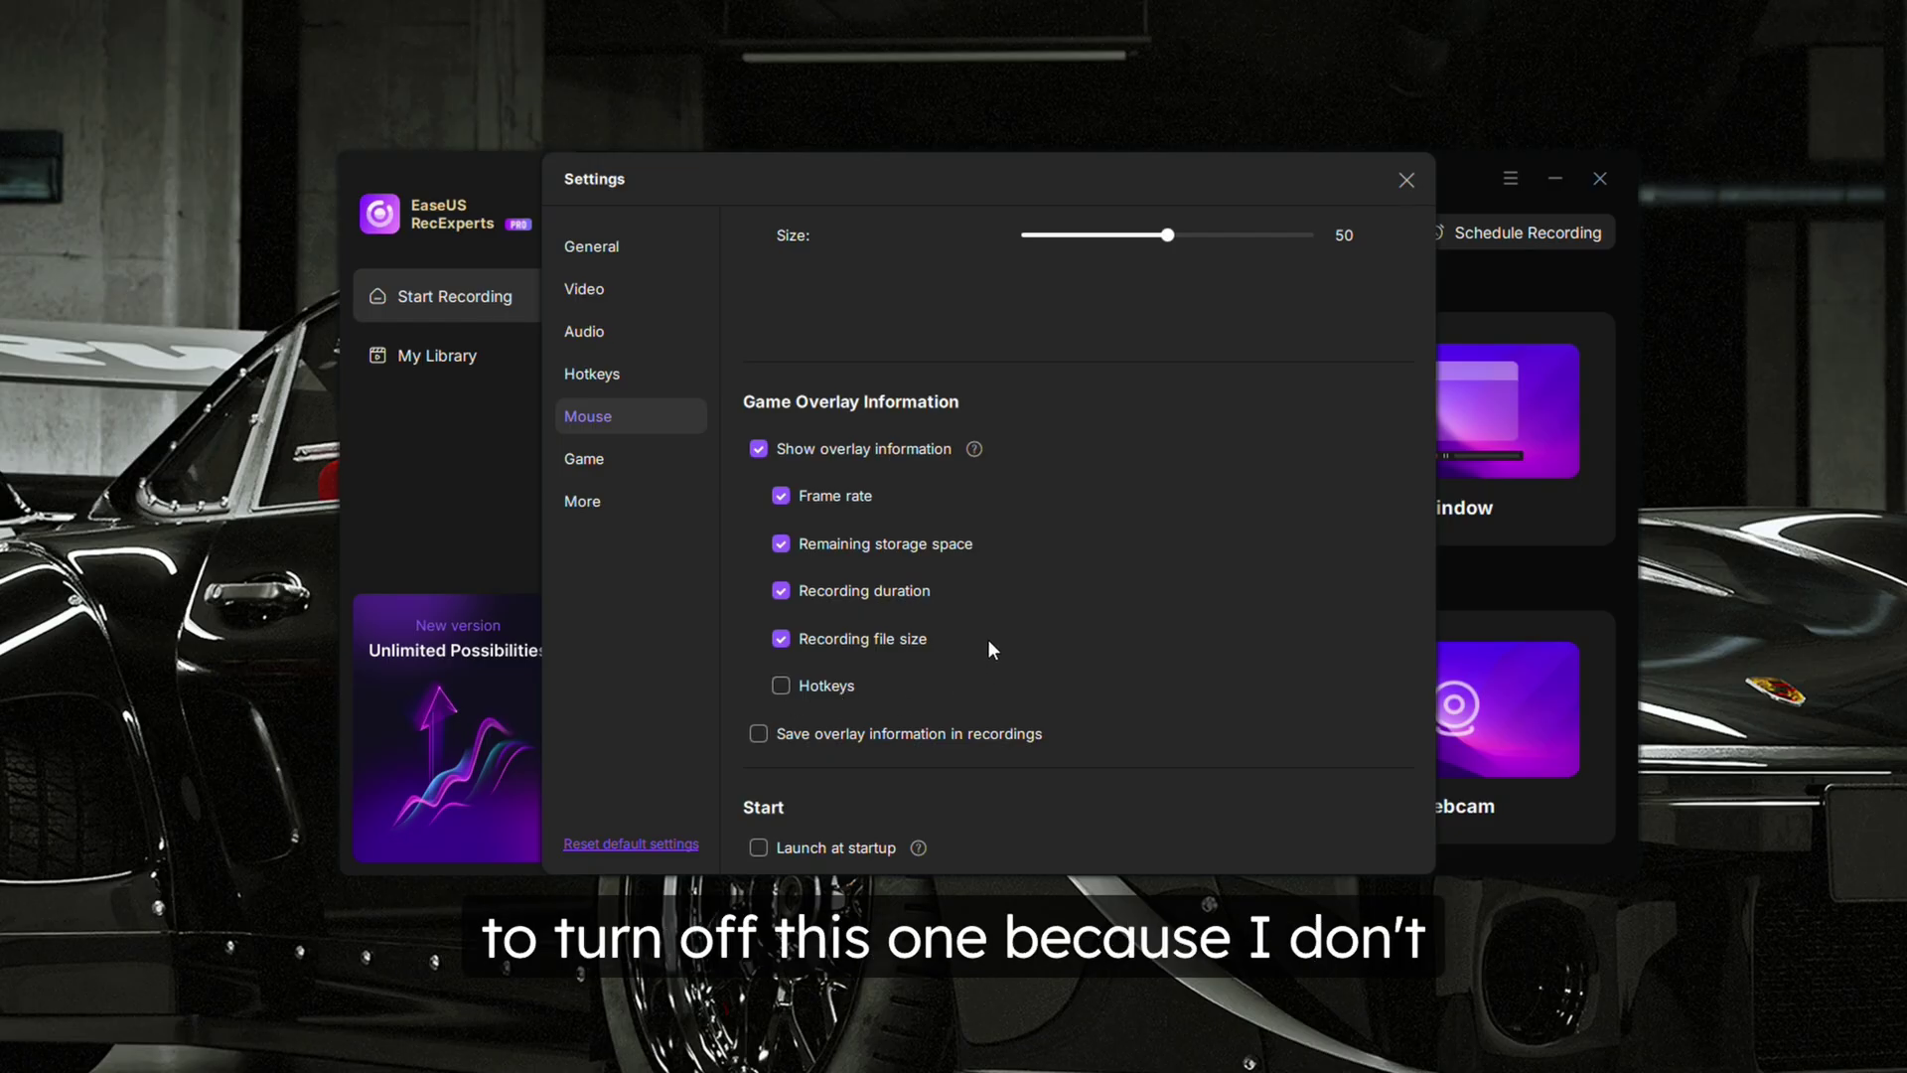
scroll(999, 599, down, 2)
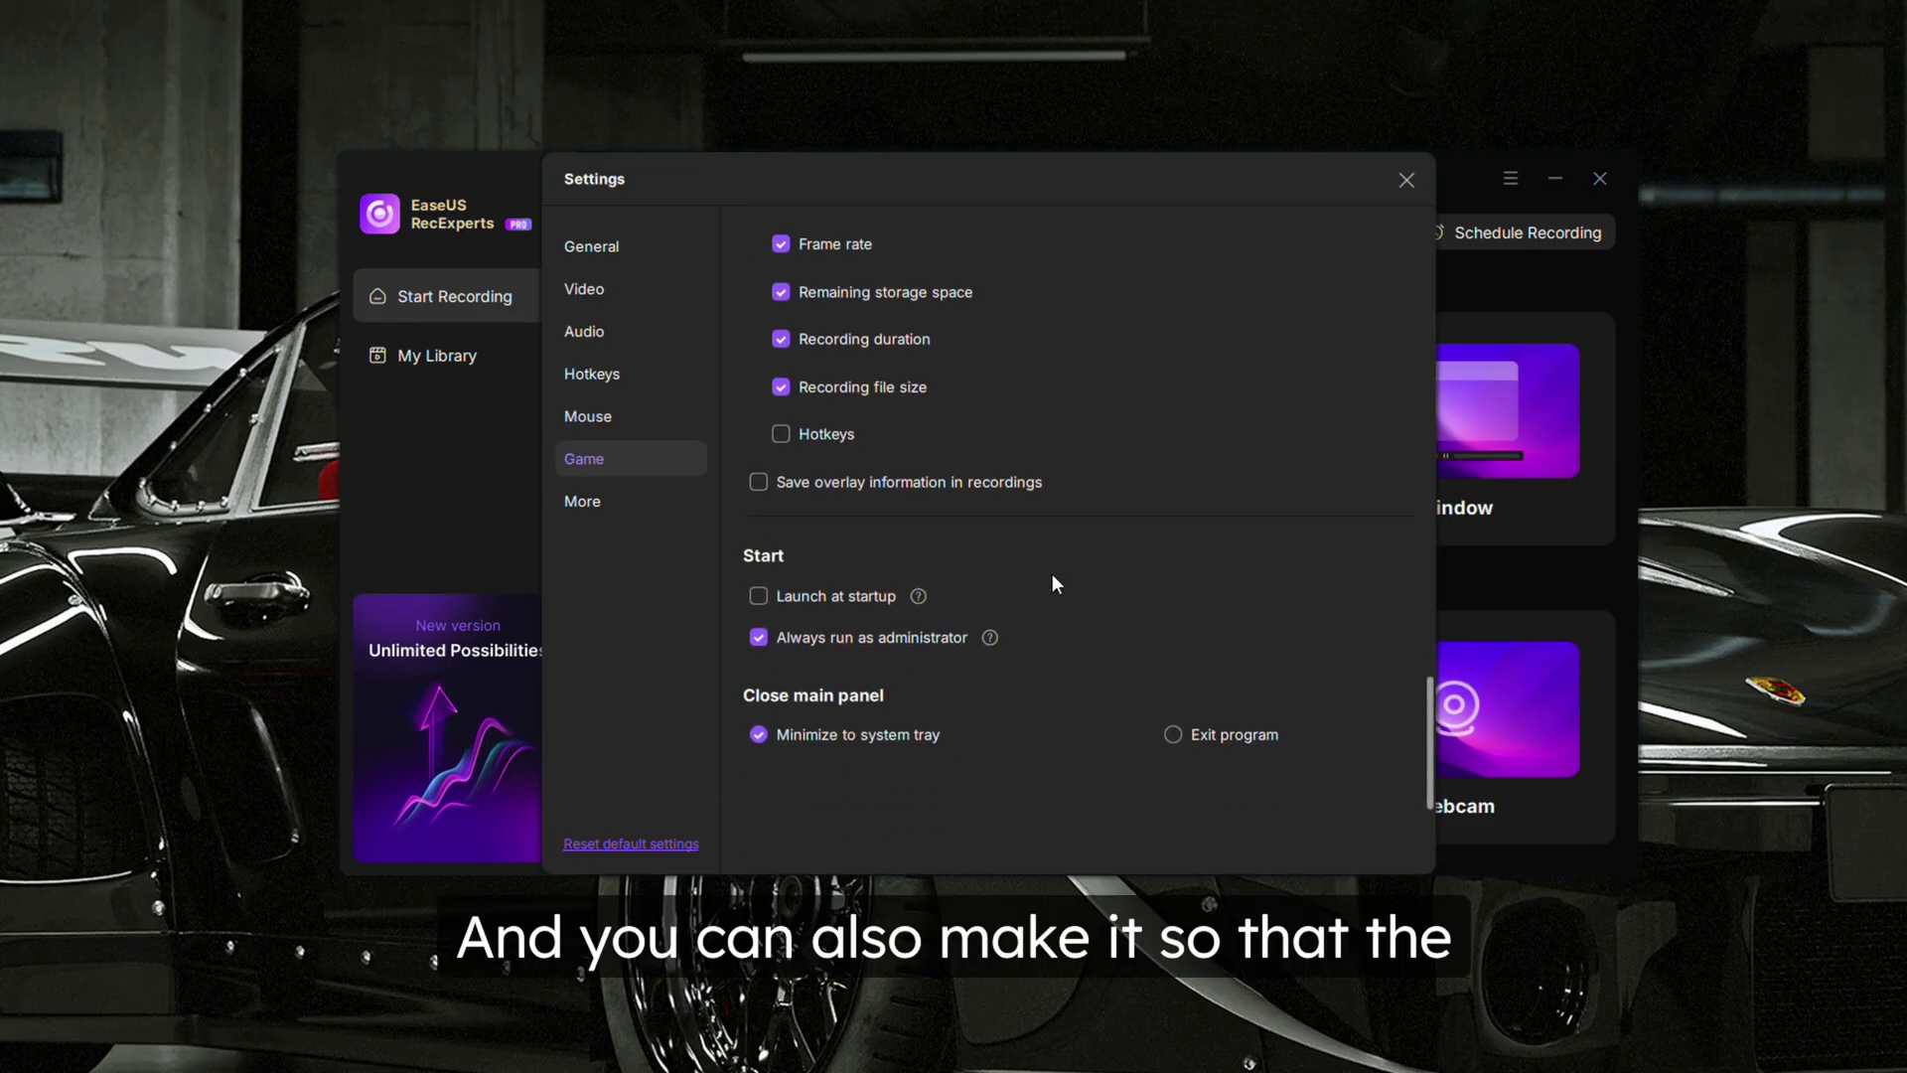
scroll(870, 630, up, 1)
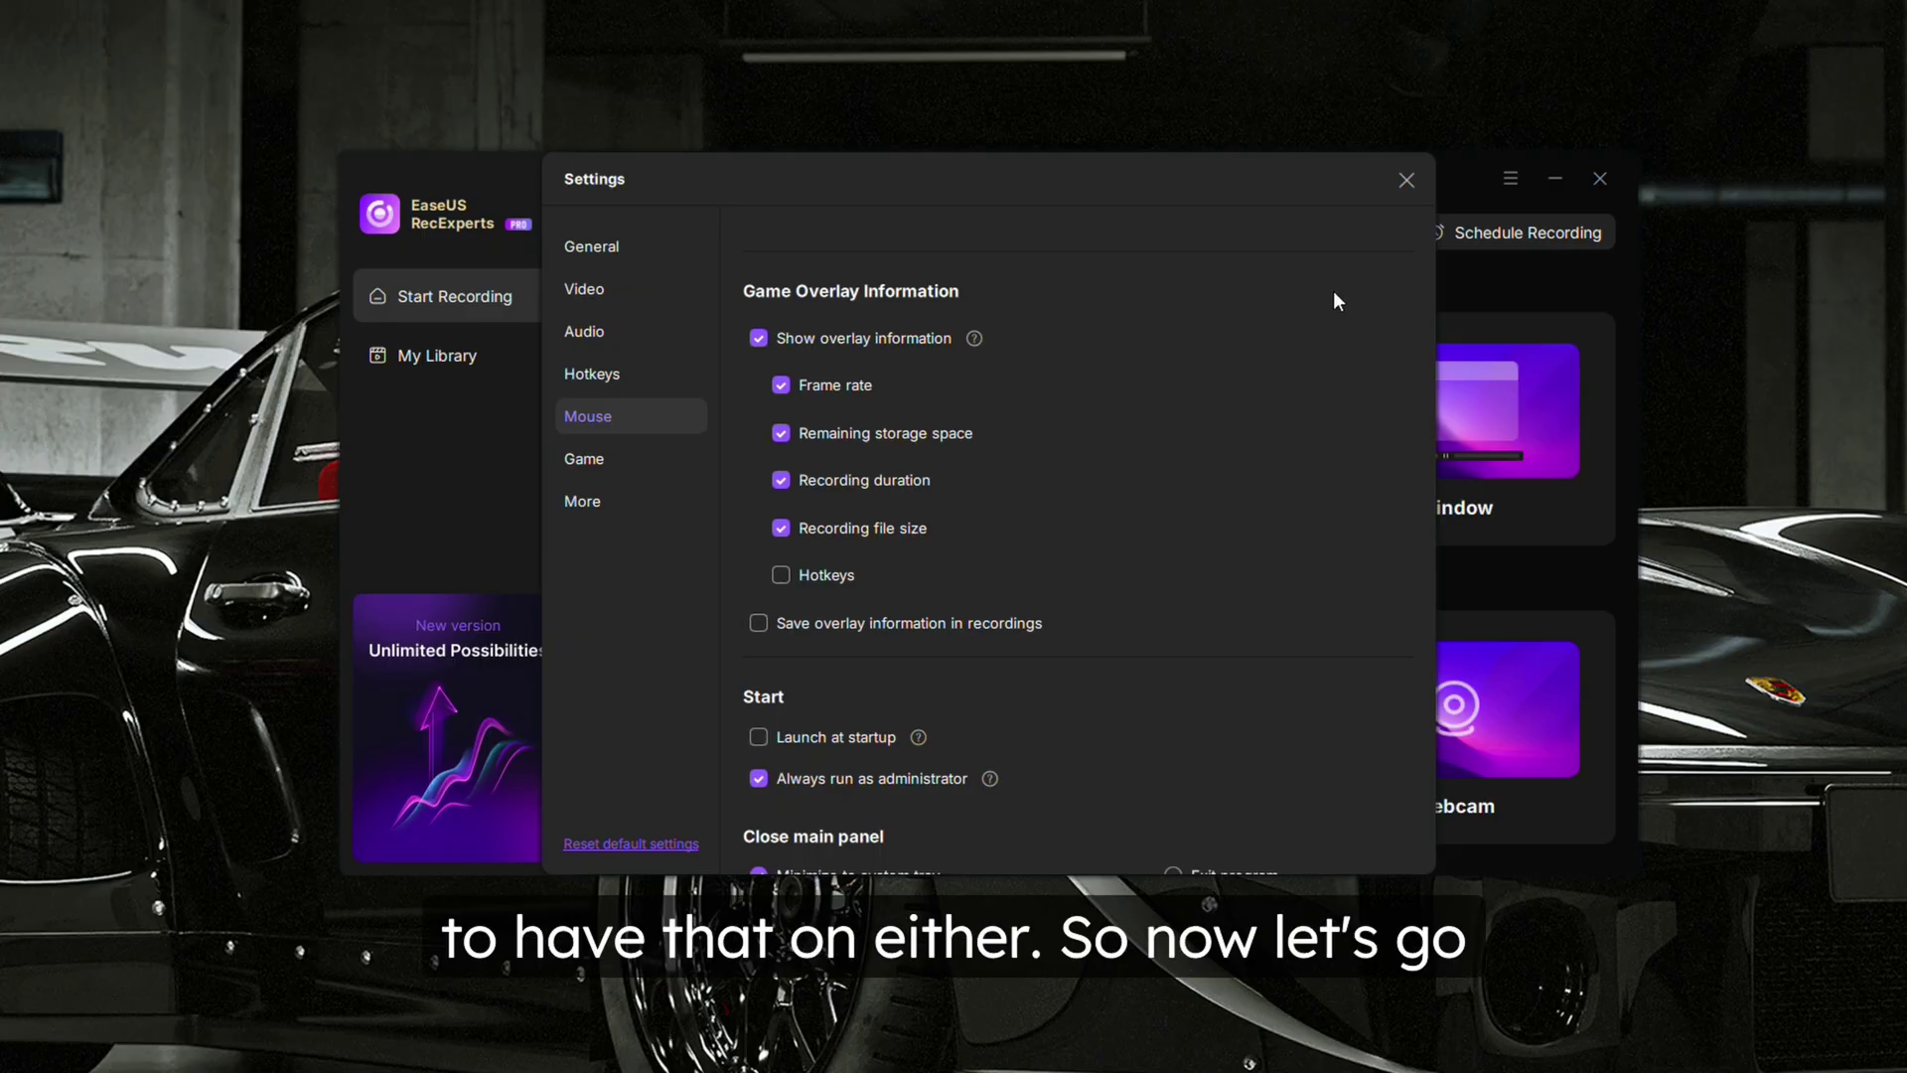
click(1407, 180)
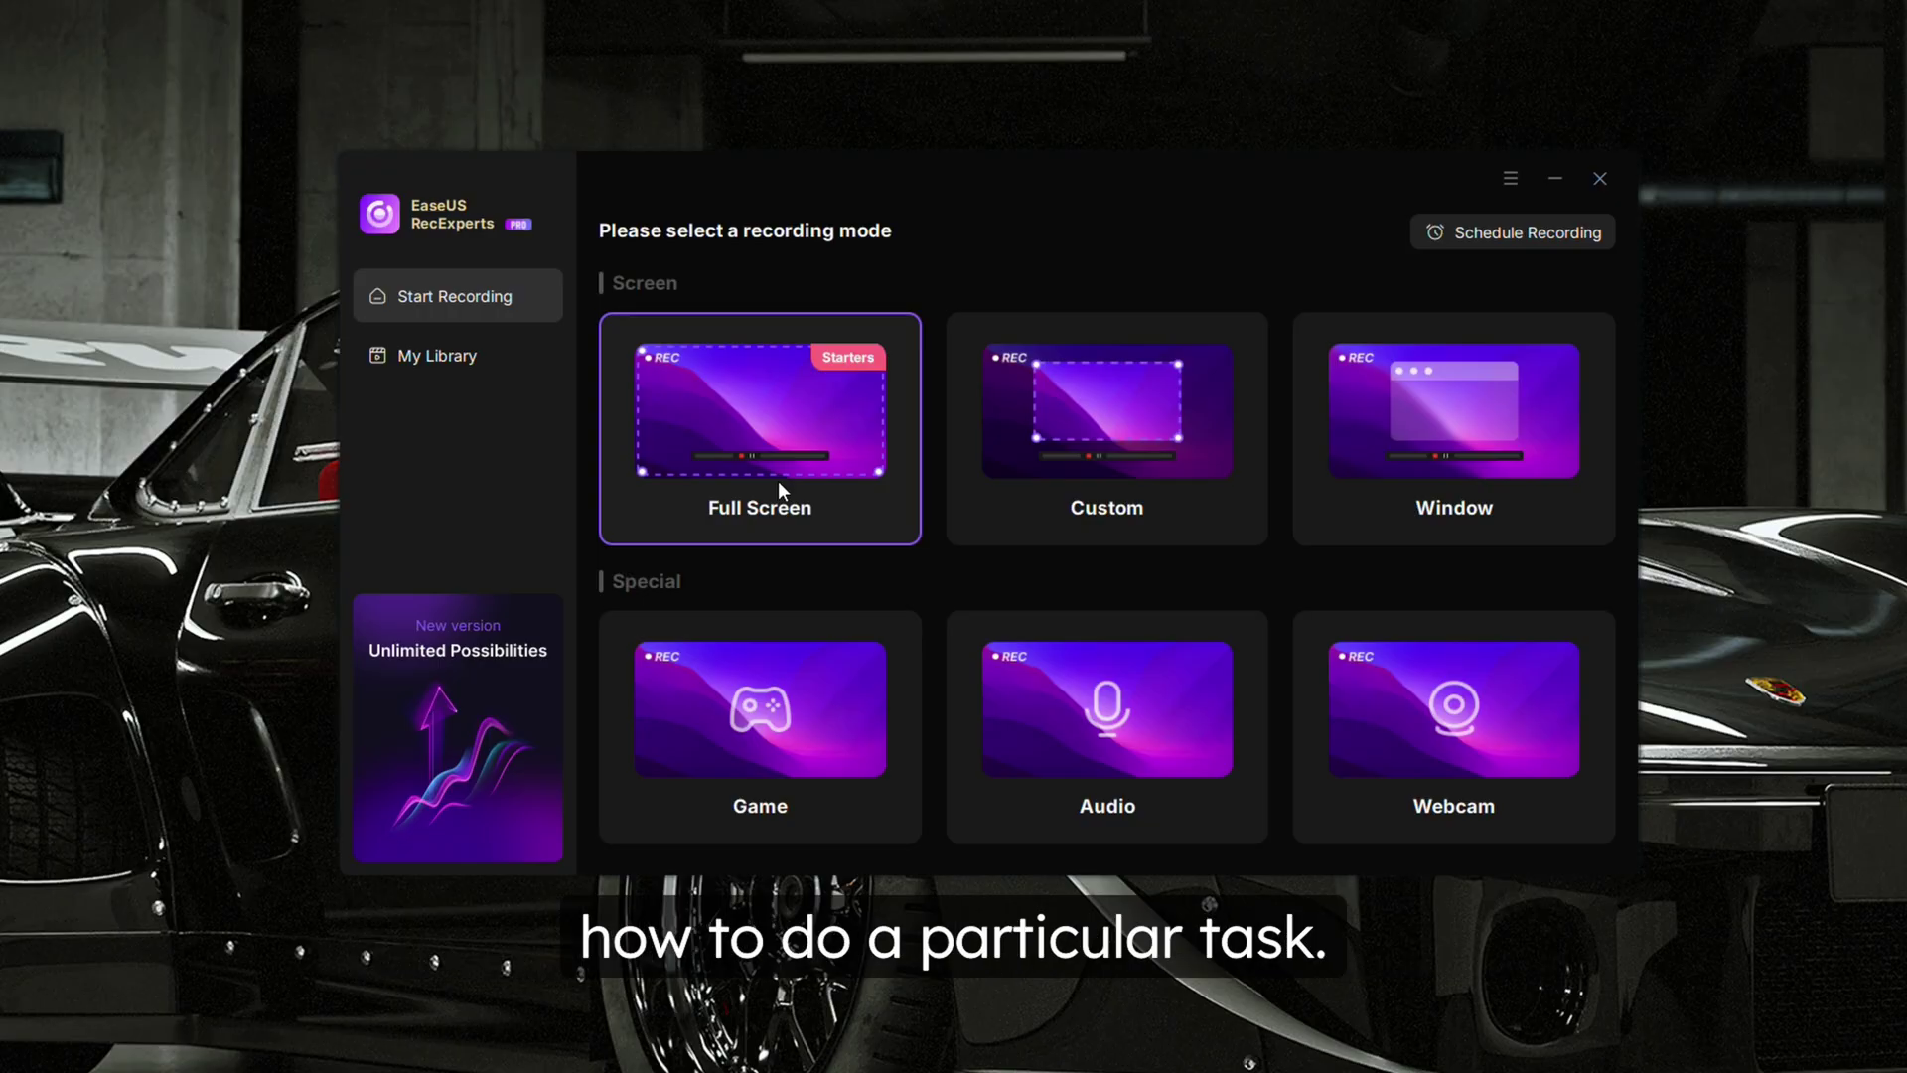
Step: Select Full Screen recording mode for a 2560 × 1440 capture area
click(777, 409)
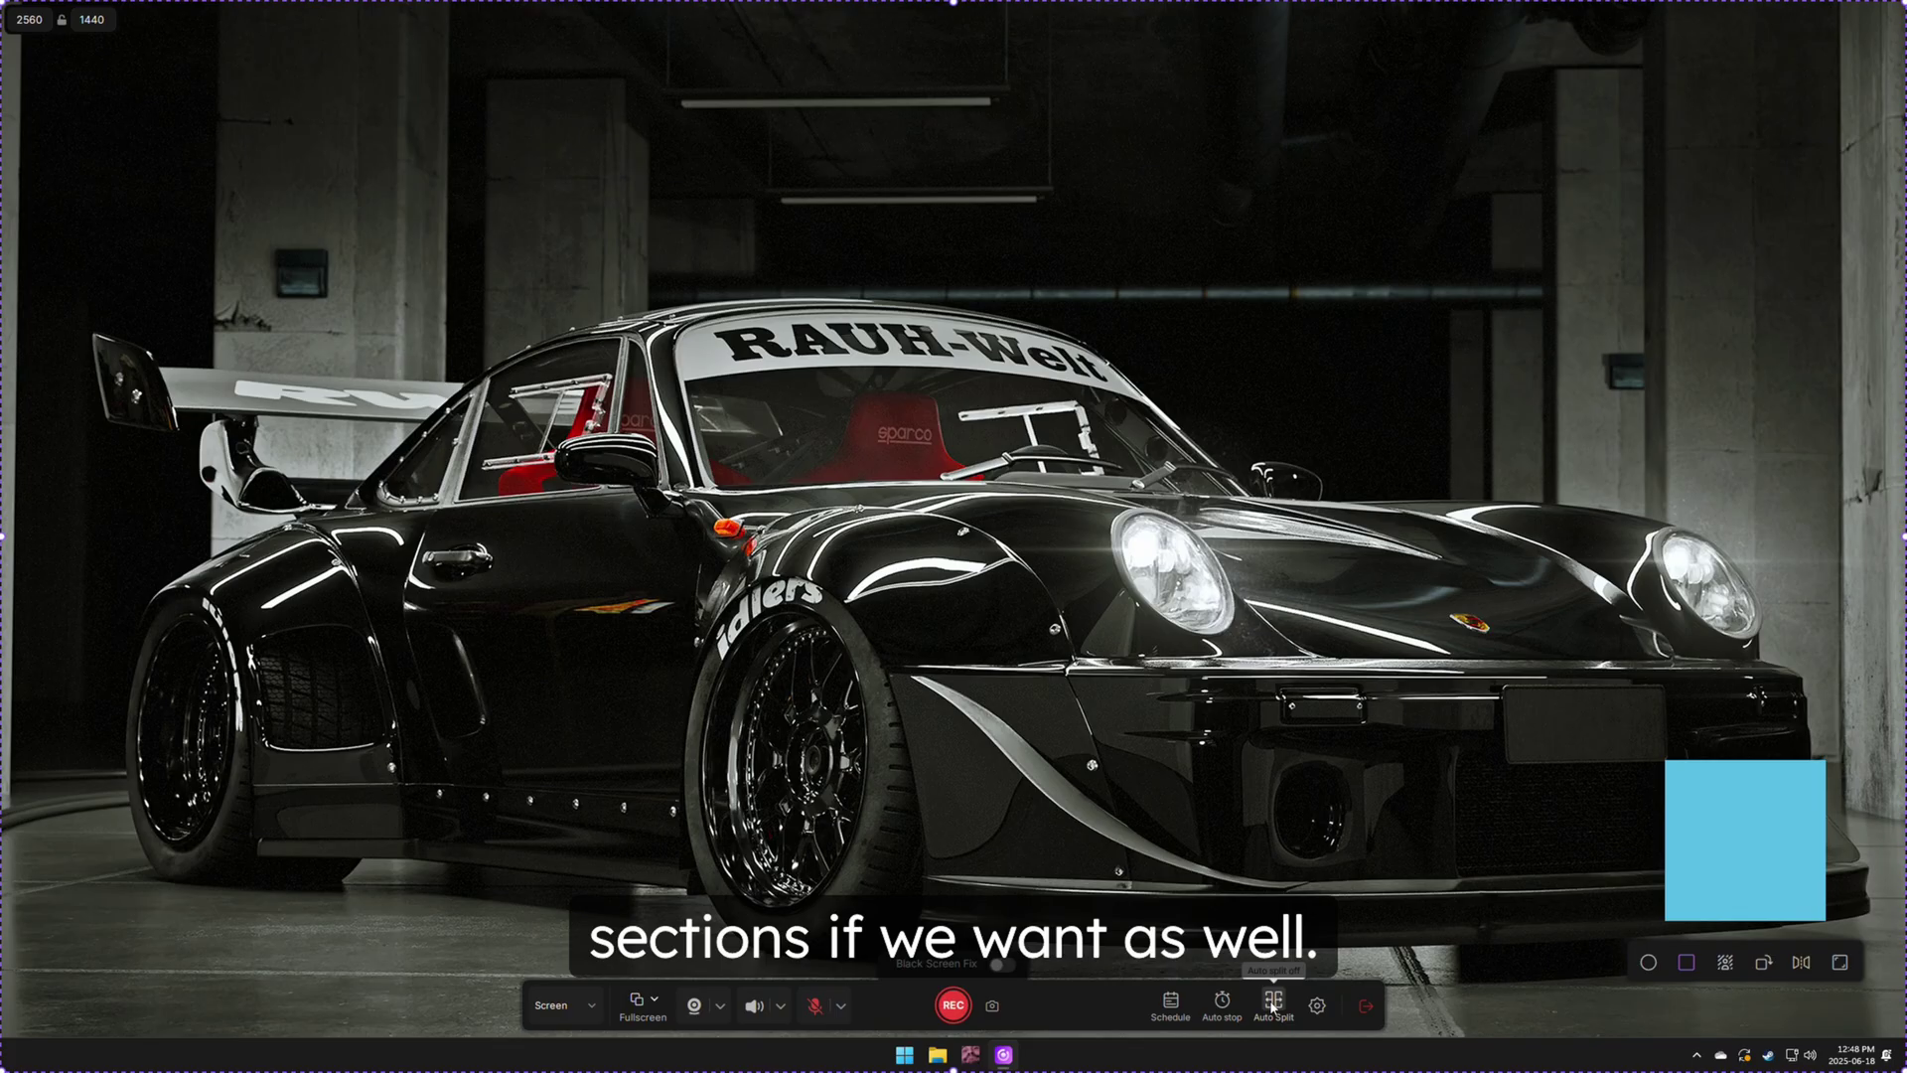
Step: Drag the webcam overlay from the lower-right to the upper-right corner
mouse_move(1764, 796)
mouse_down()
mouse_move(1720, 668)
mouse_move(1752, 110)
mouse_up()
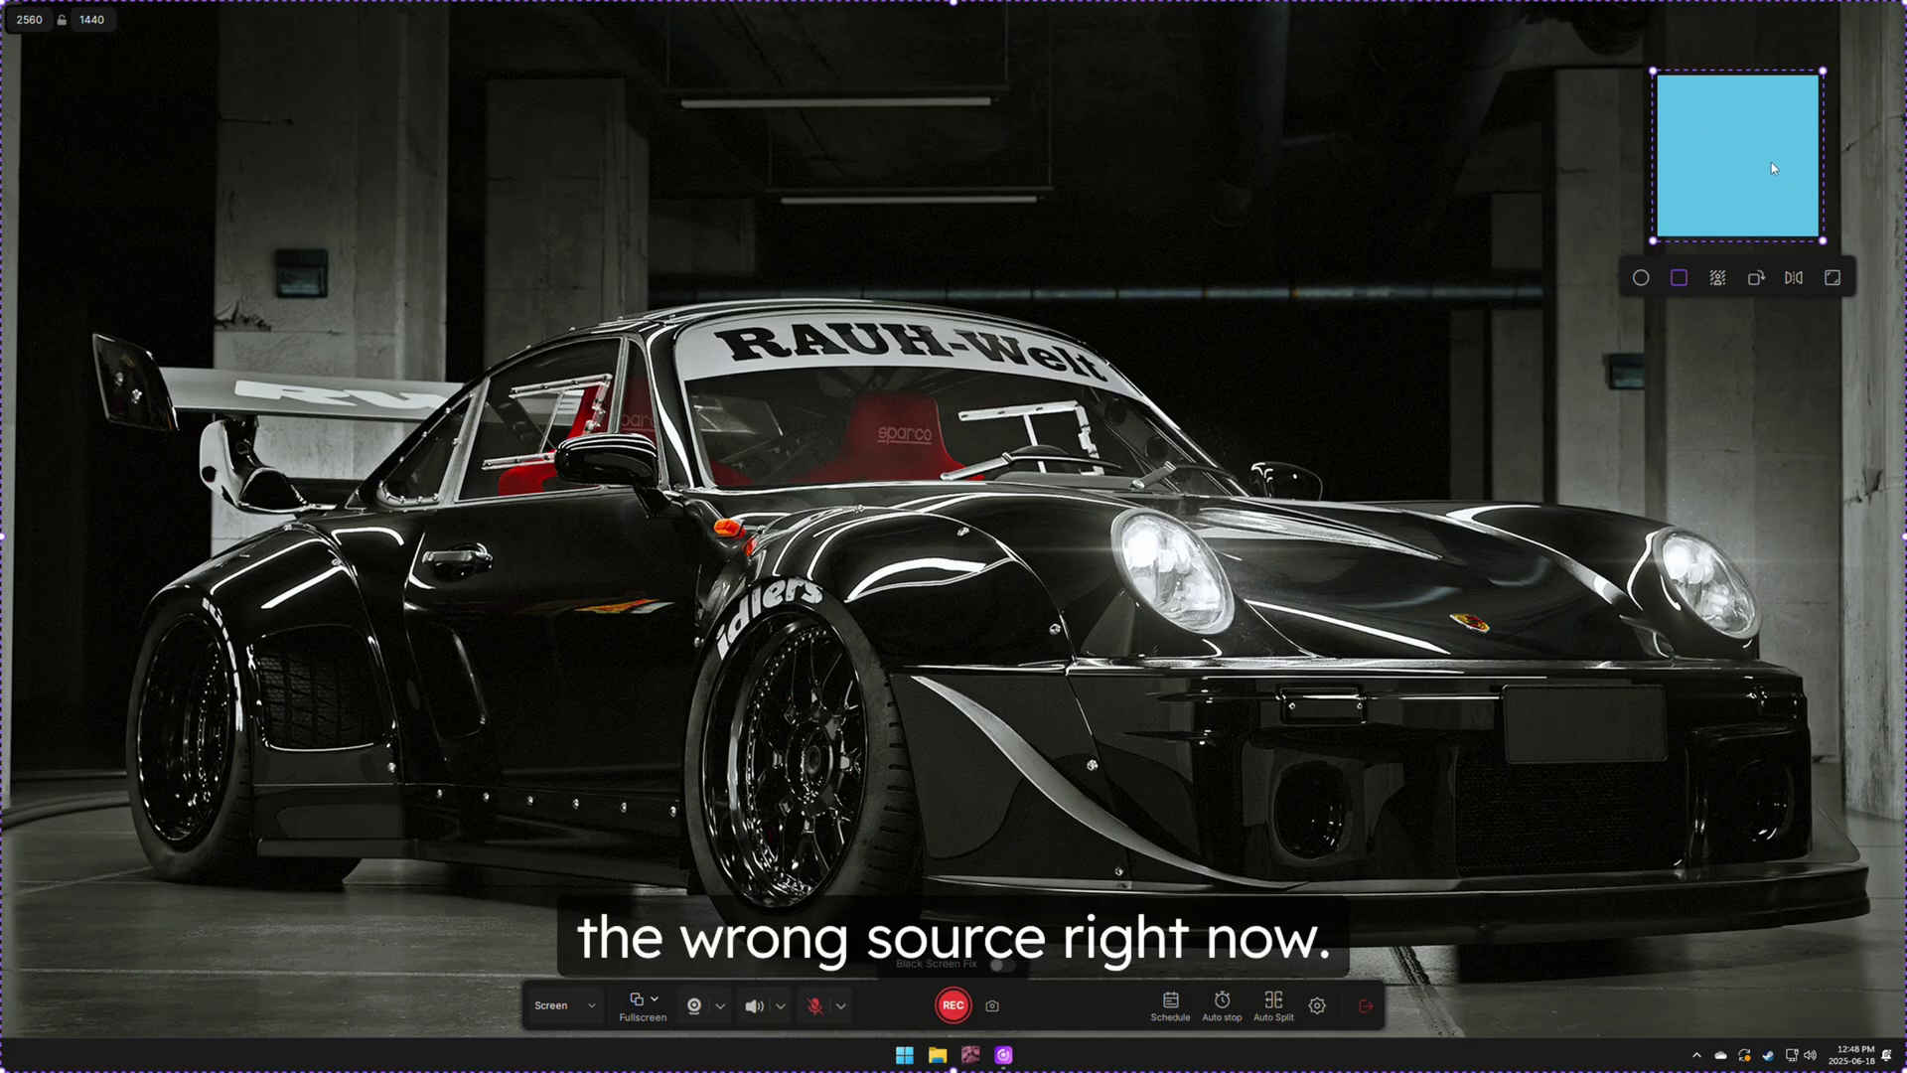
Step: Switch the webcam to Insta360 Link 2C, try the shapes and virtual background, ending on Circle
click(721, 1007)
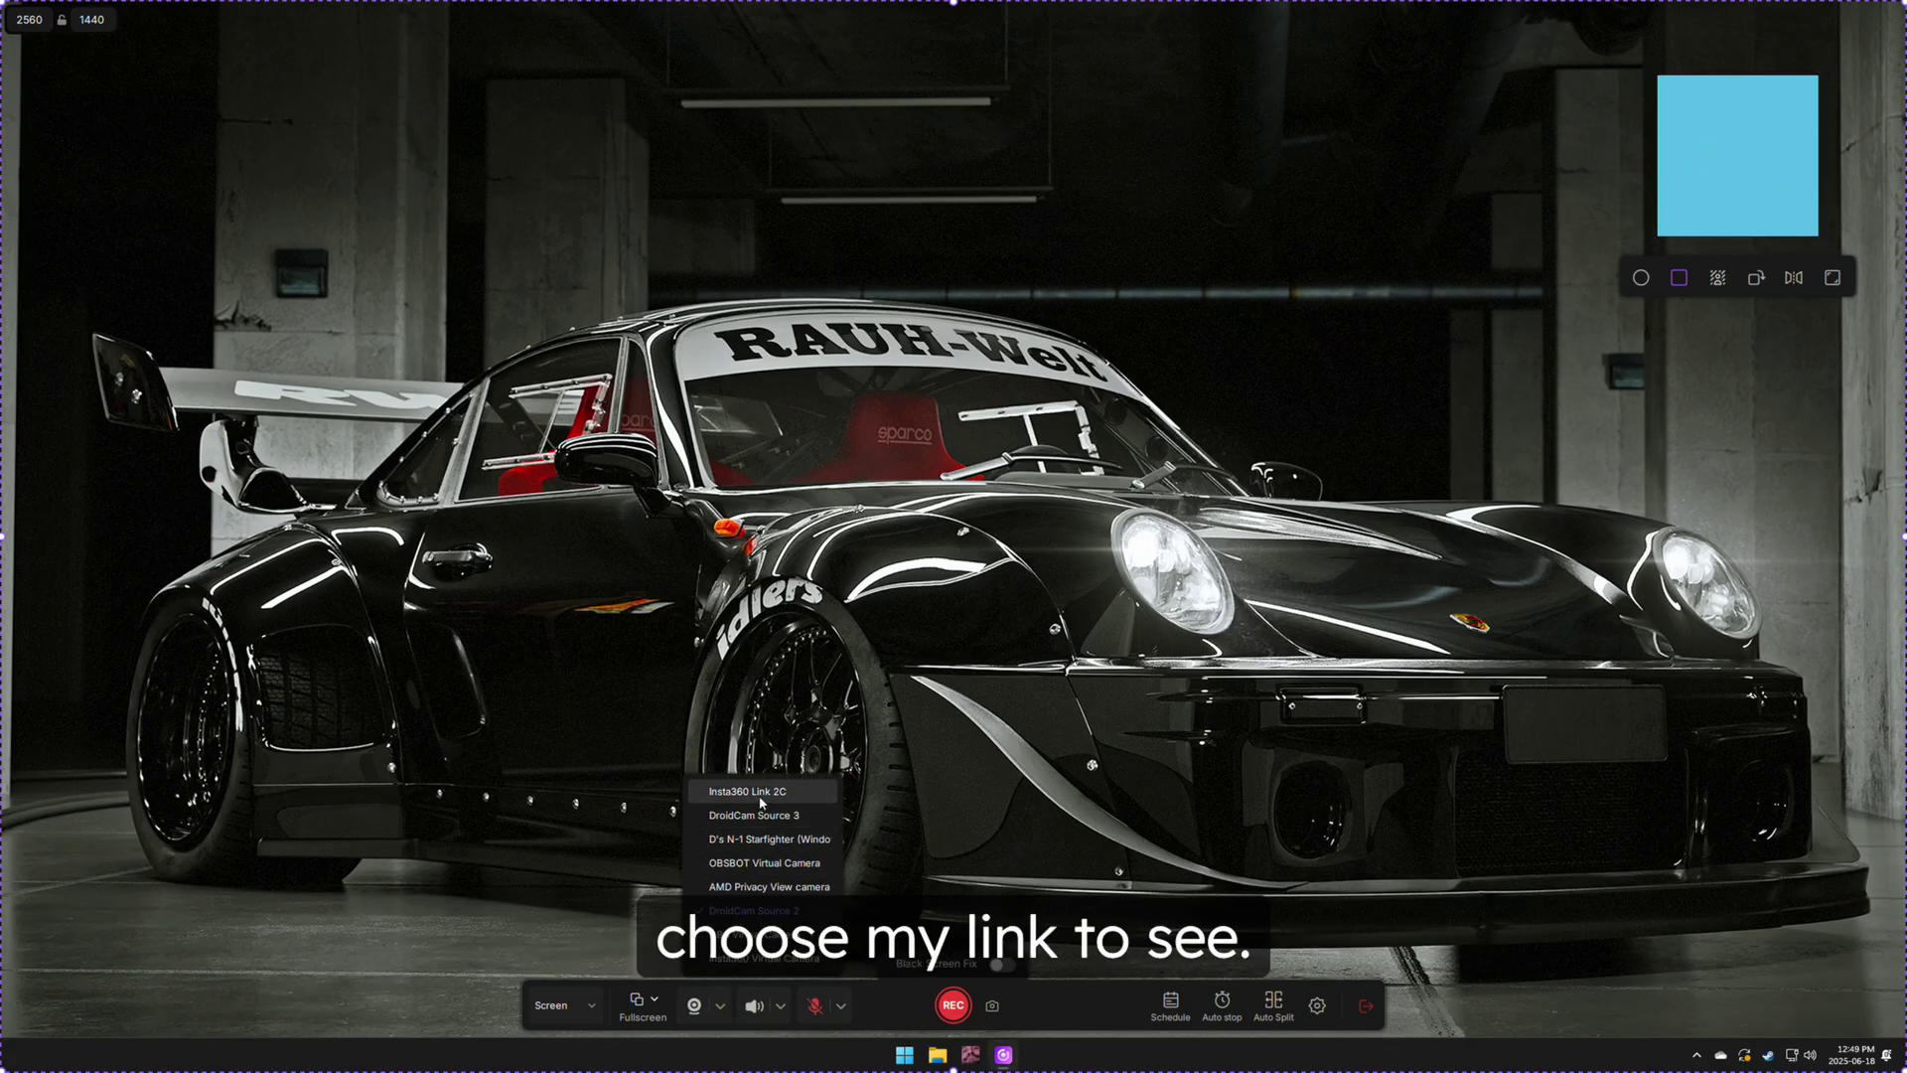
click(747, 790)
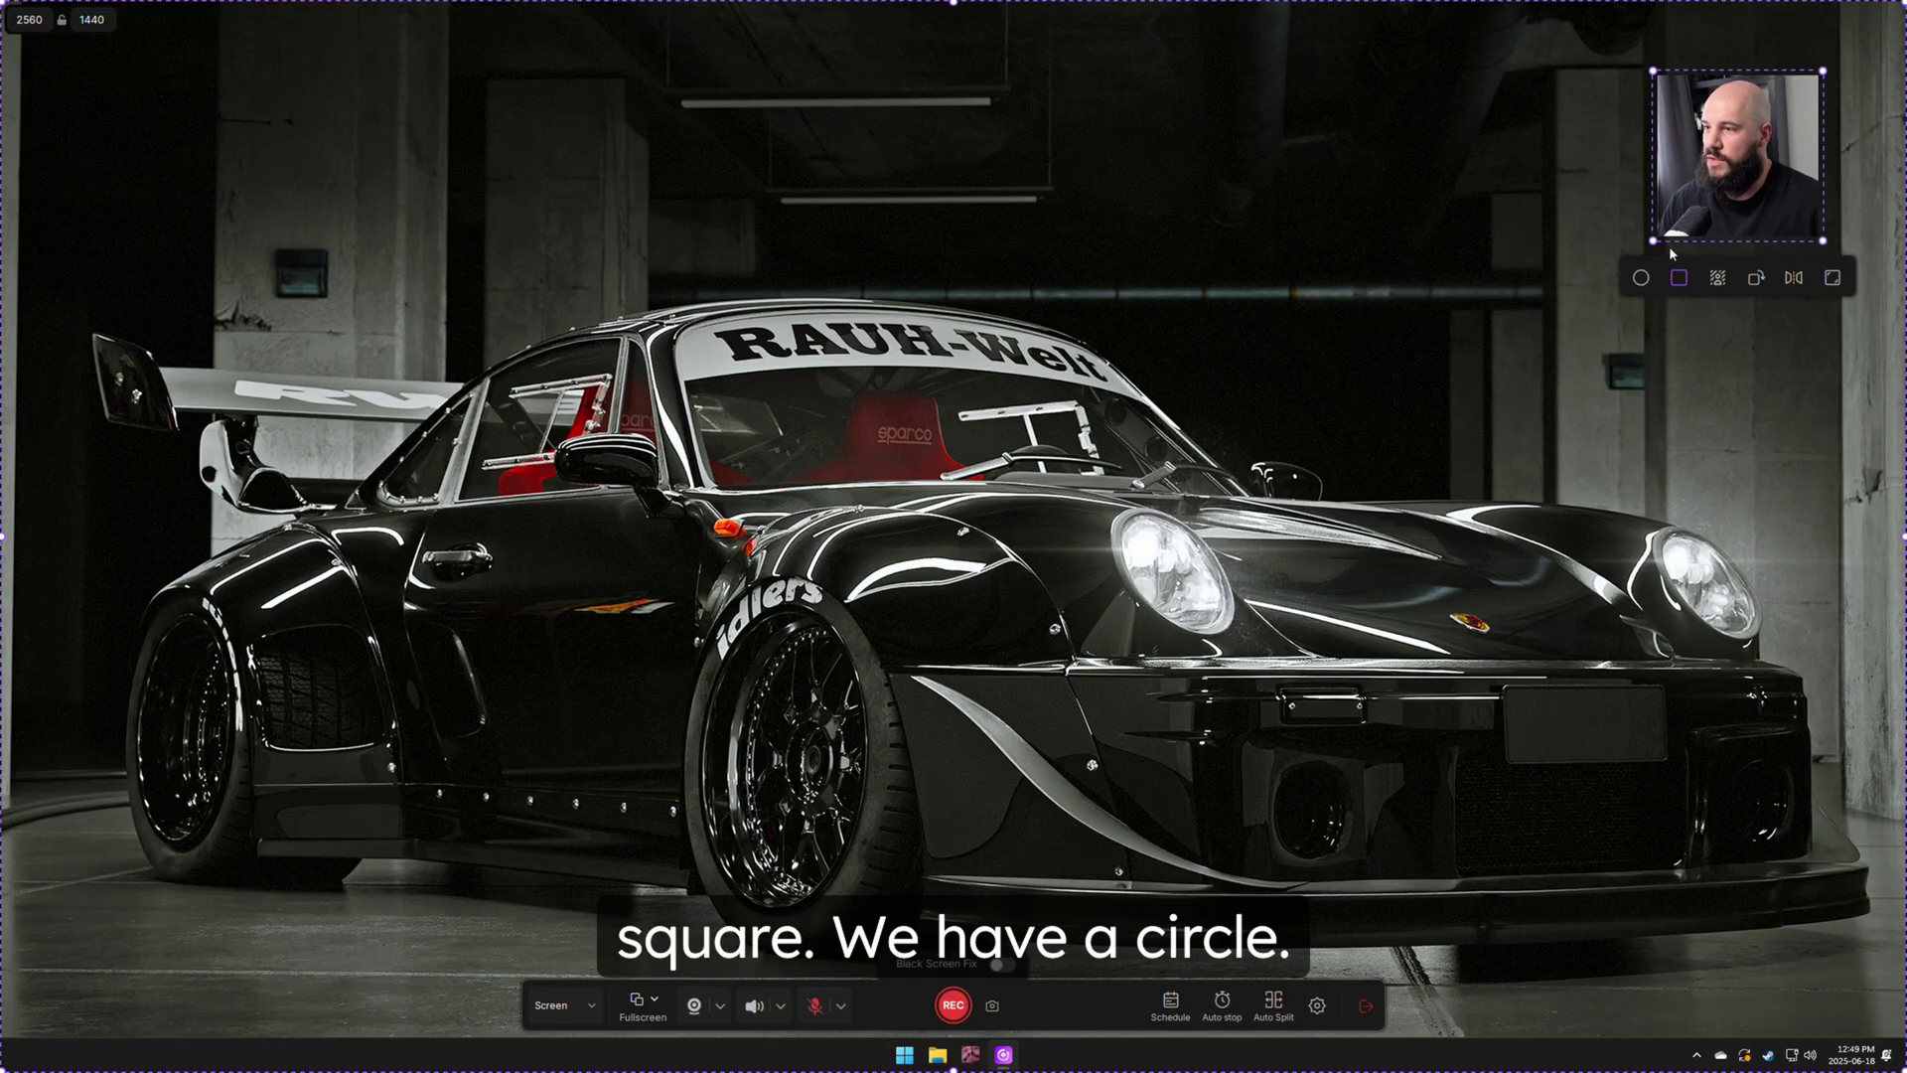
click(1641, 280)
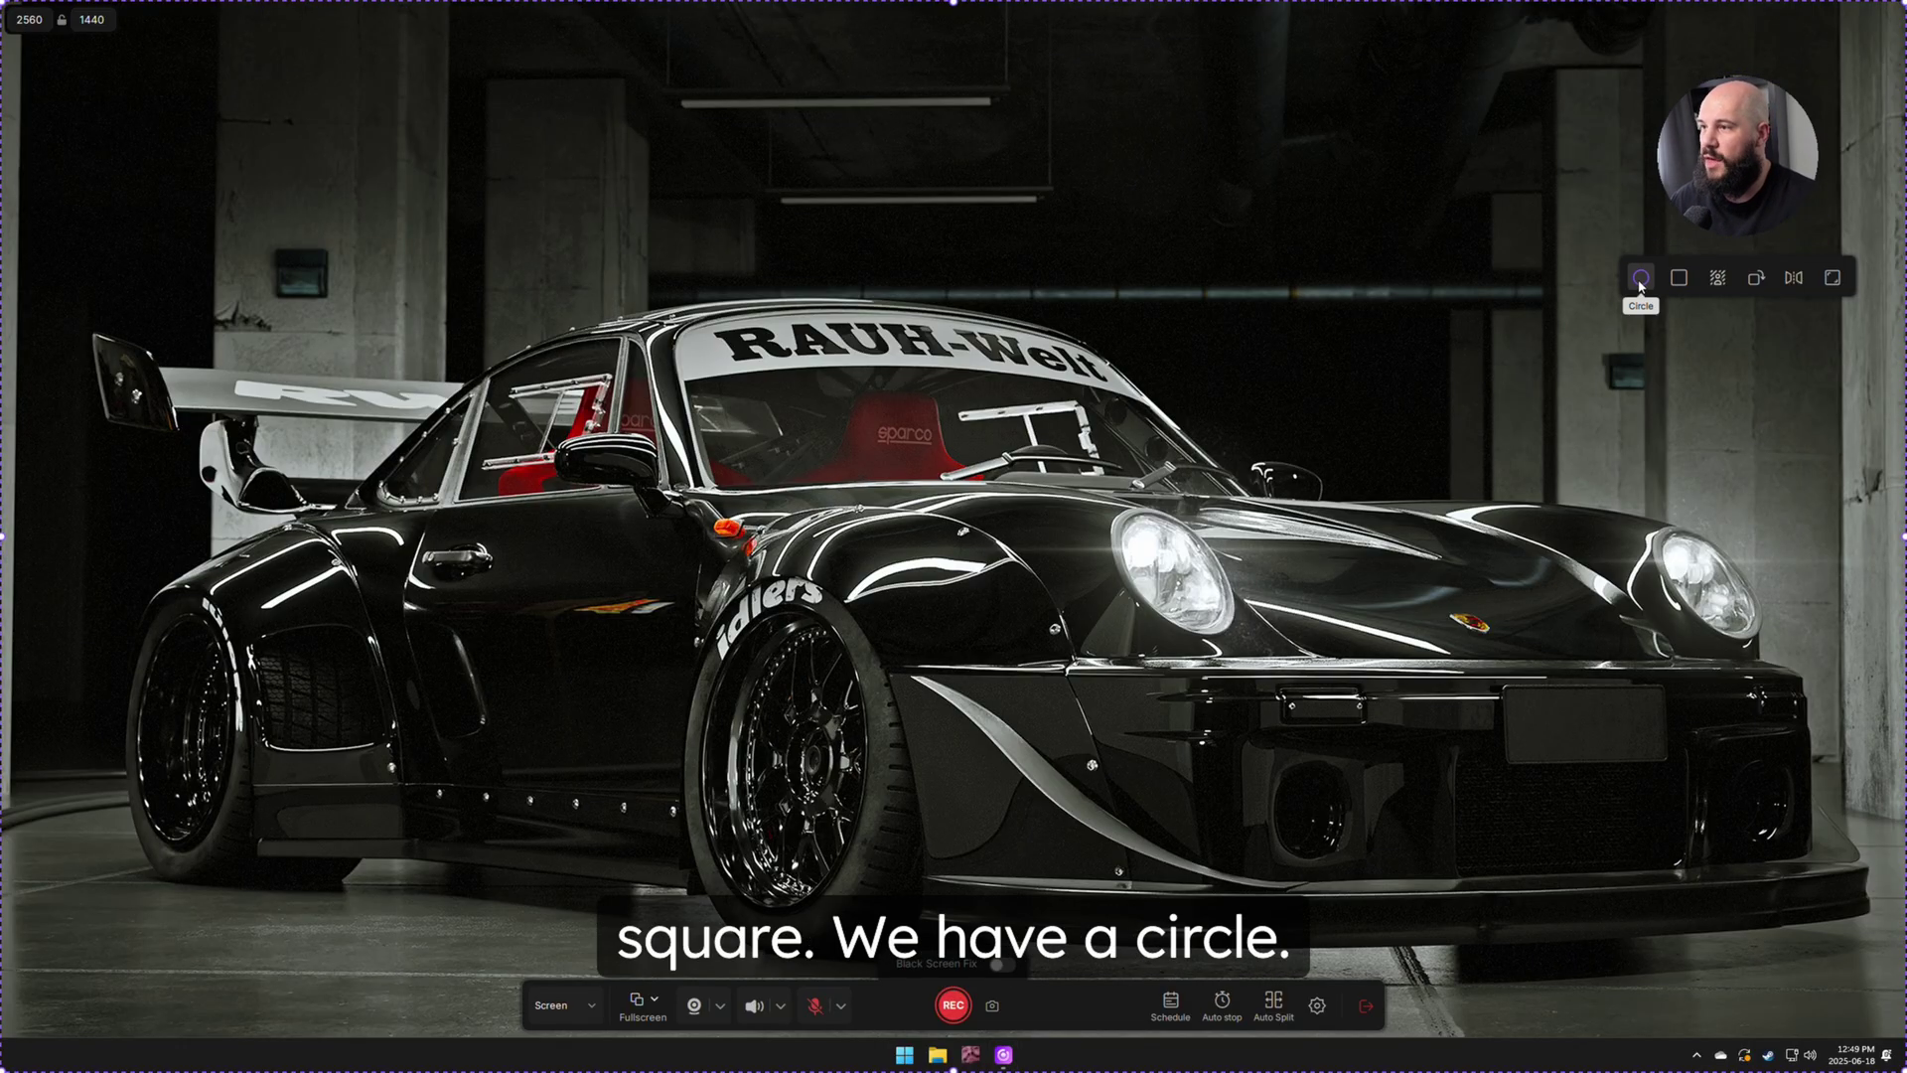
click(1719, 279)
click(1837, 398)
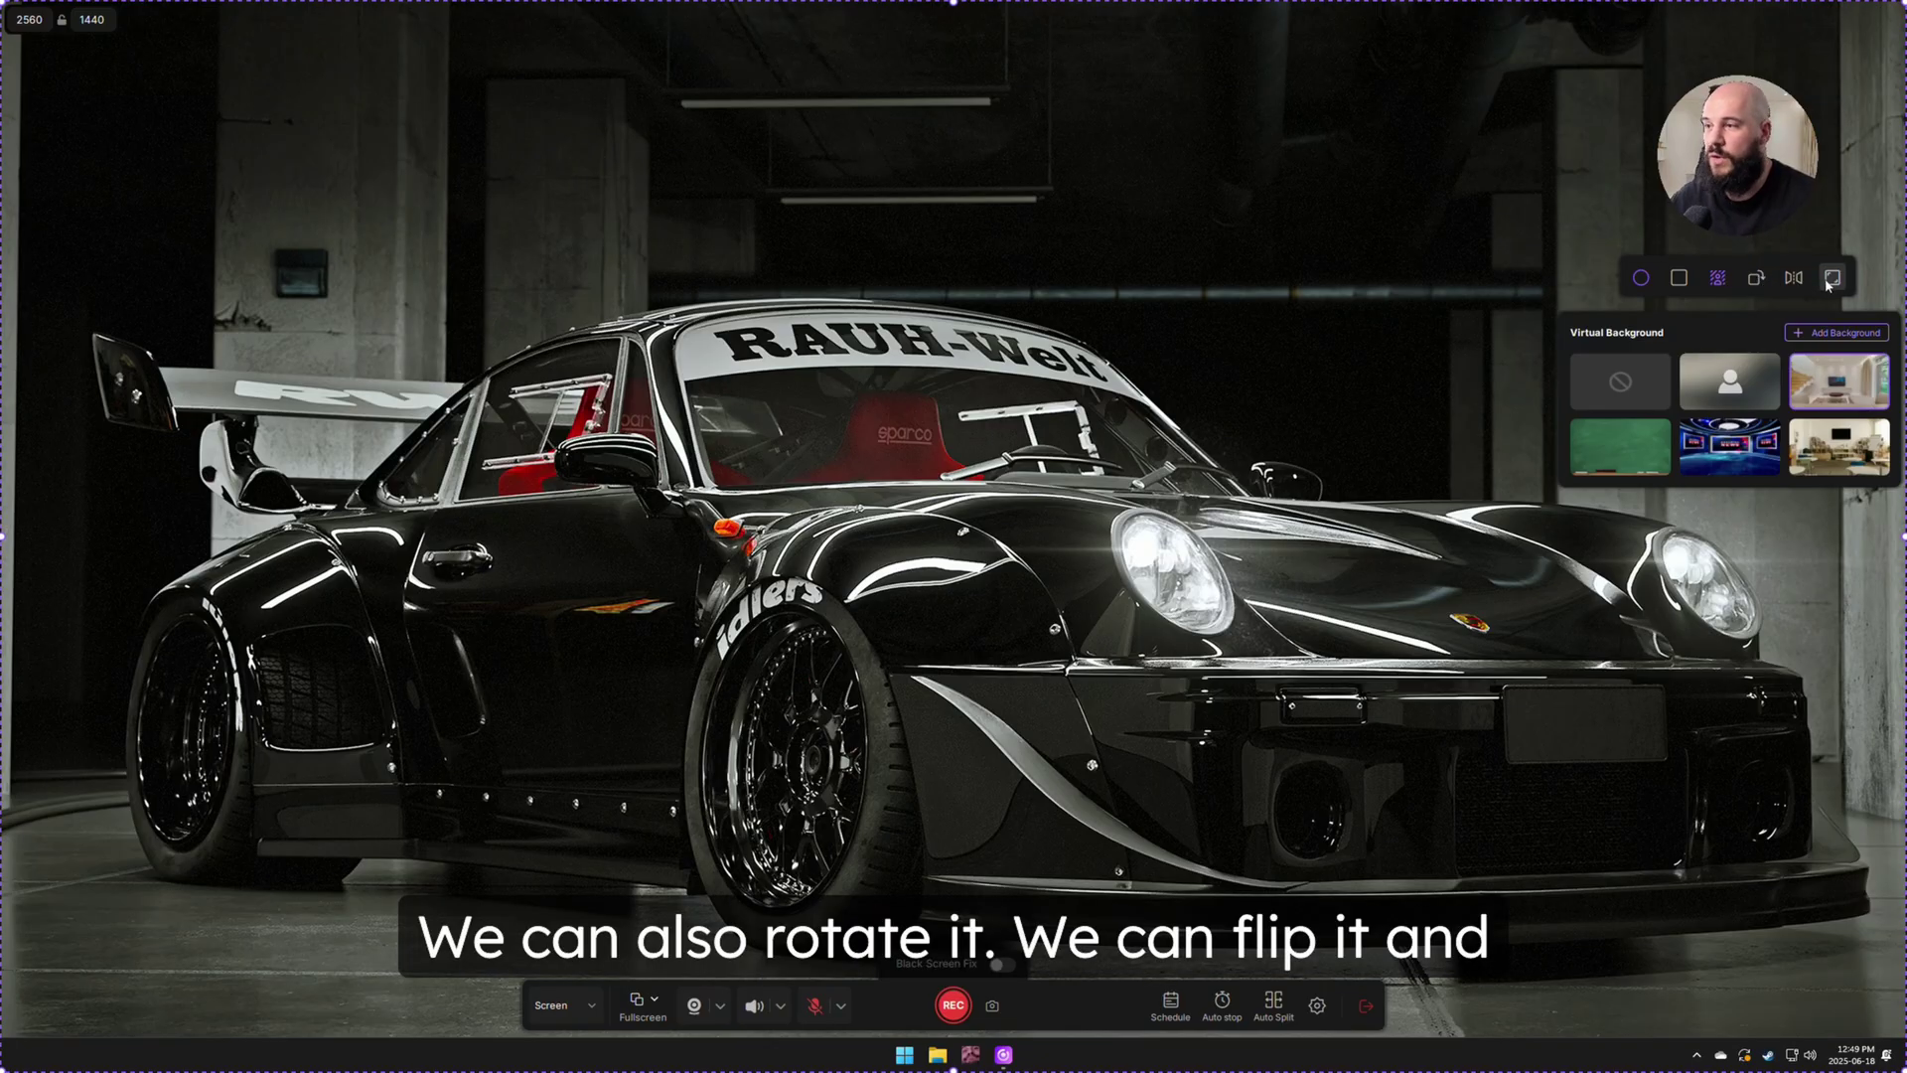
click(1684, 282)
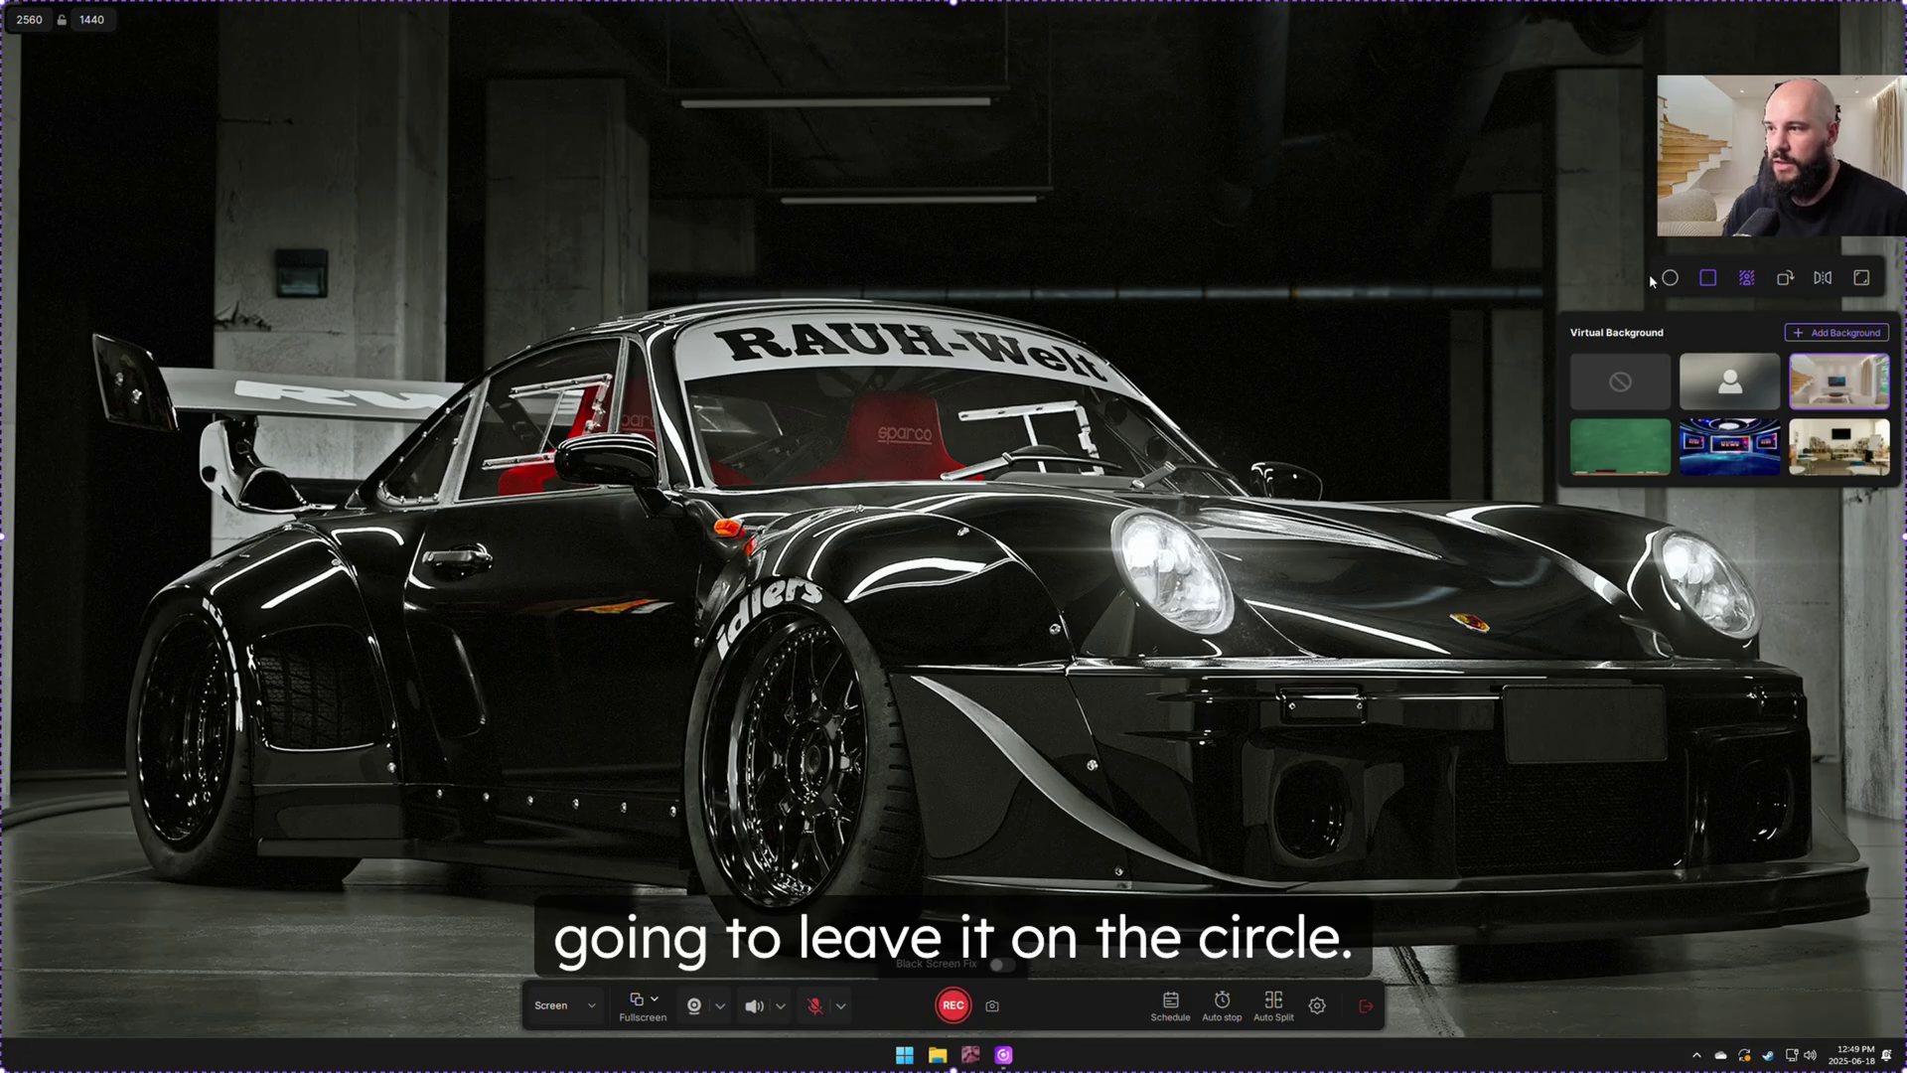
click(1672, 279)
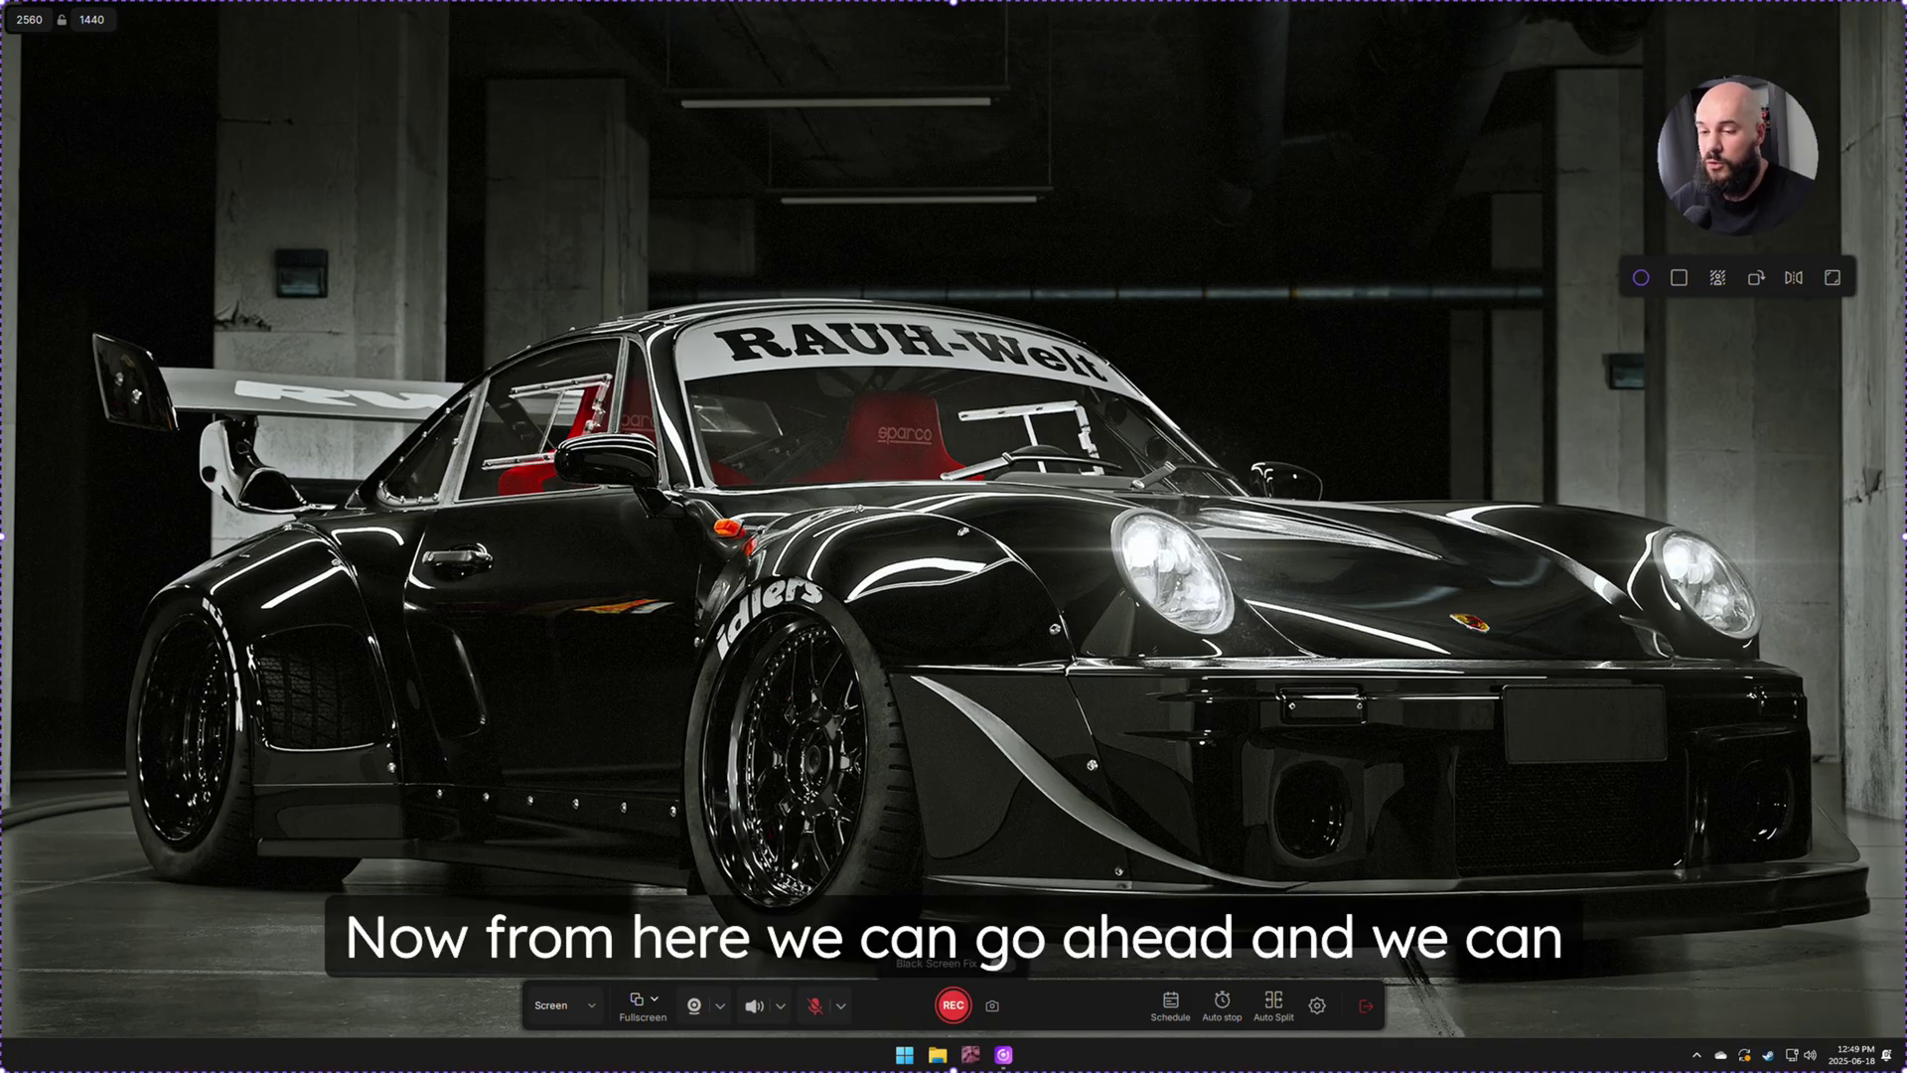
Step: Start the full-screen recording, minimize it to the tray, then restore its control bar
click(952, 1006)
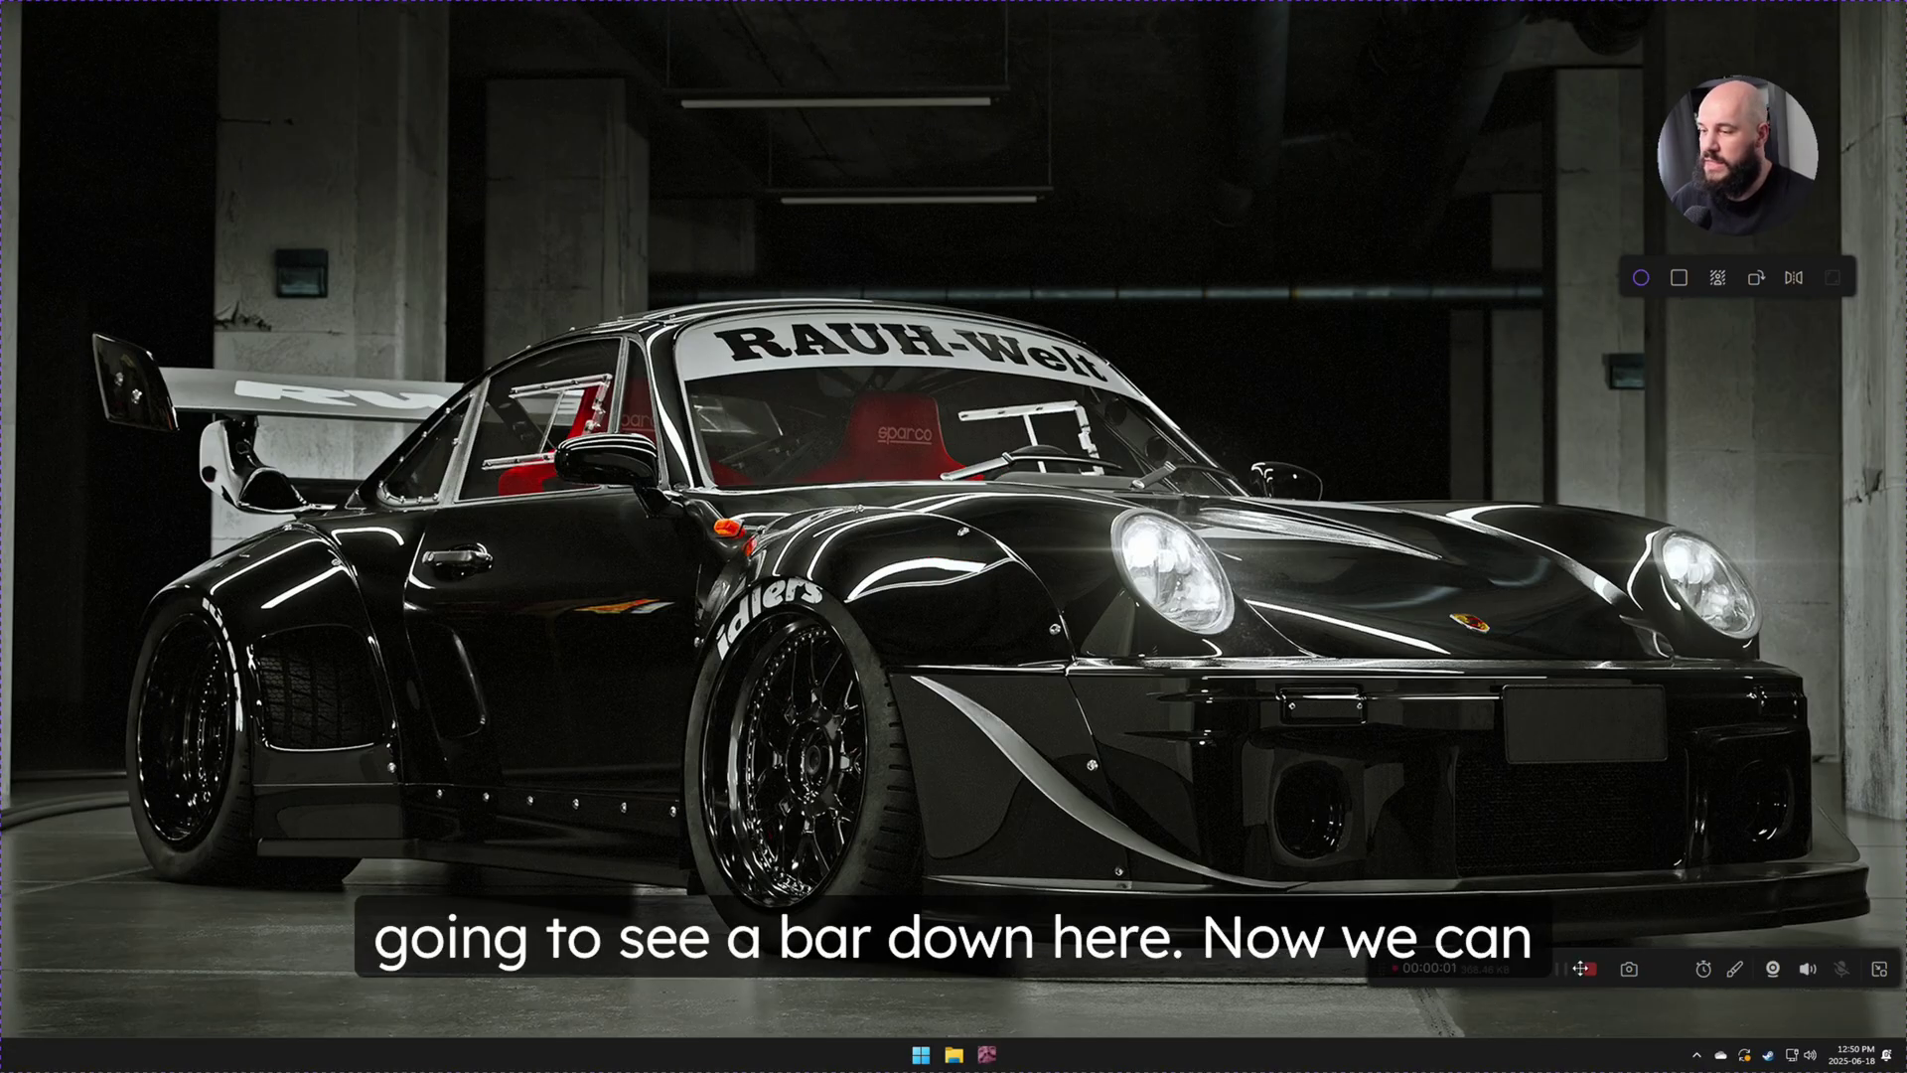
click(1878, 975)
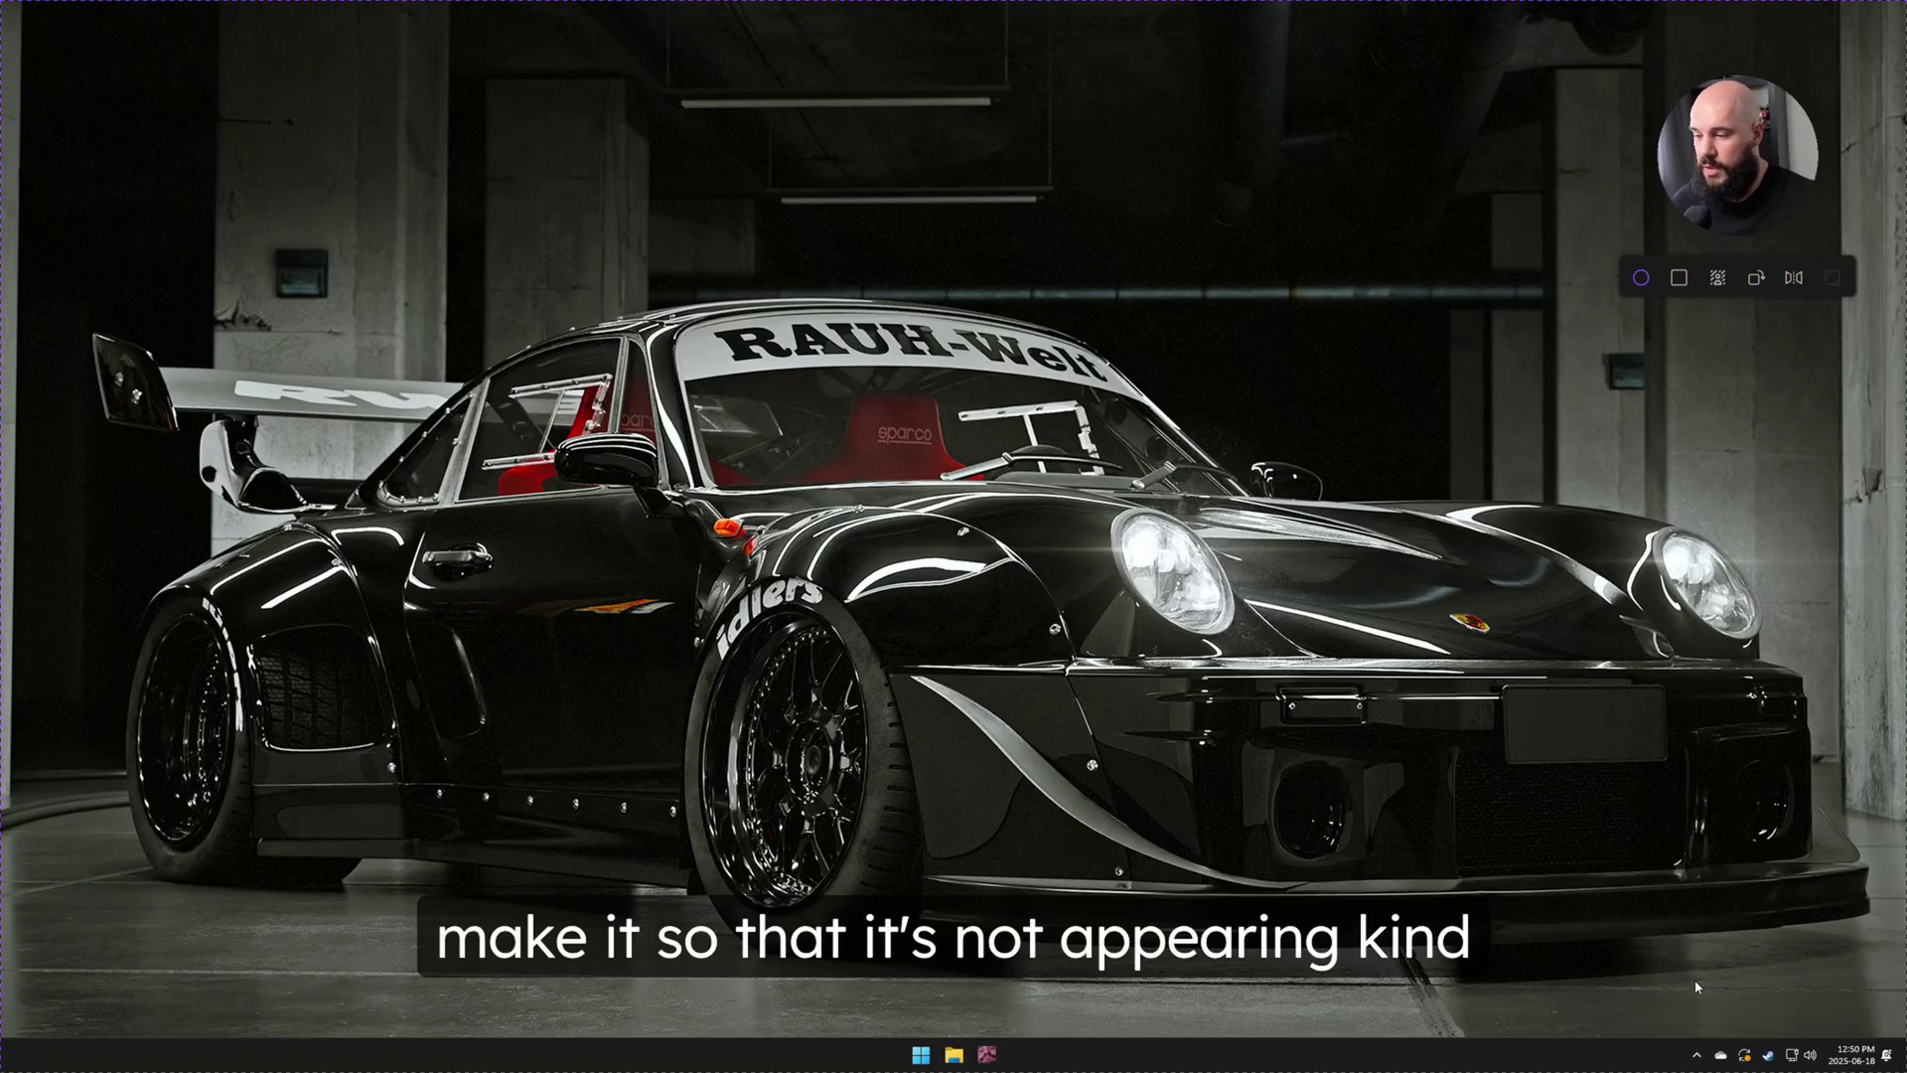
click(1696, 1055)
mouse_move(1670, 931)
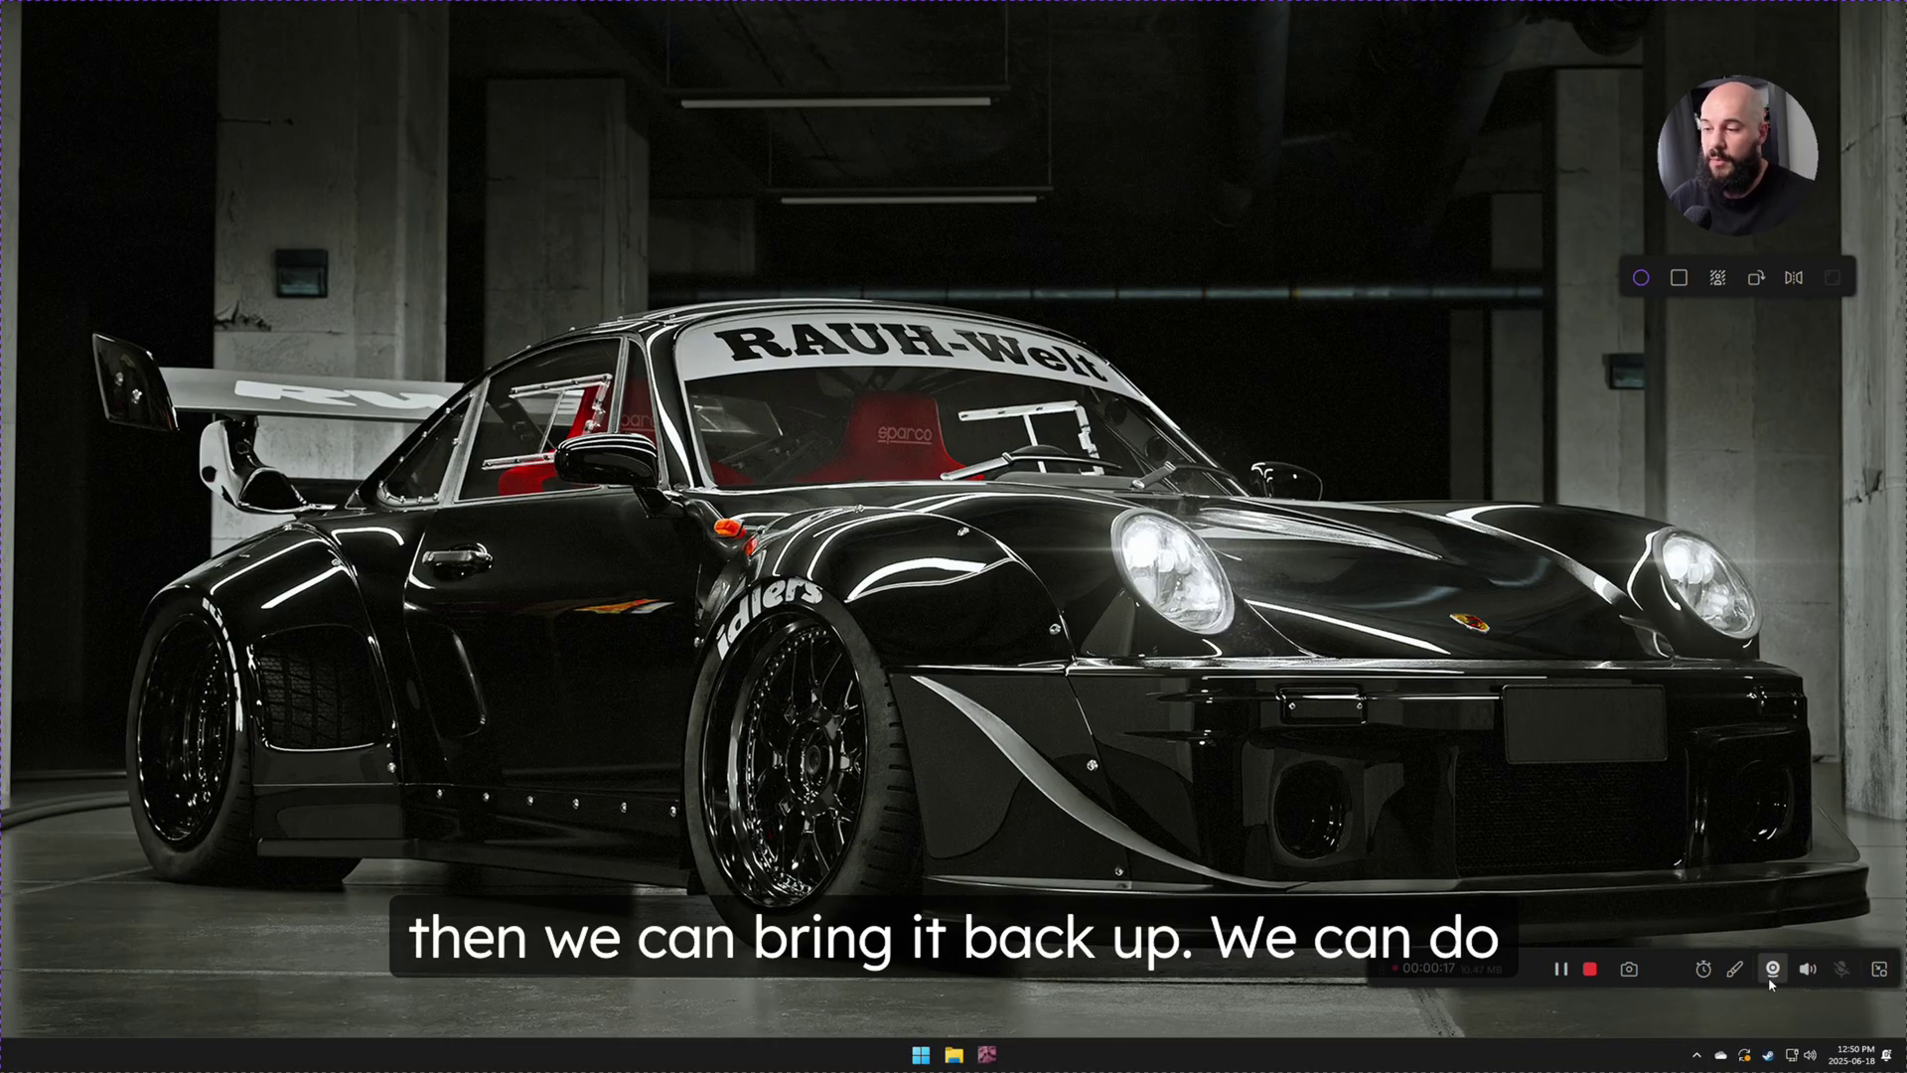
Step: Circle the windshield banner and left headlight with the red pen, clear them, then enable Artboard
click(1737, 973)
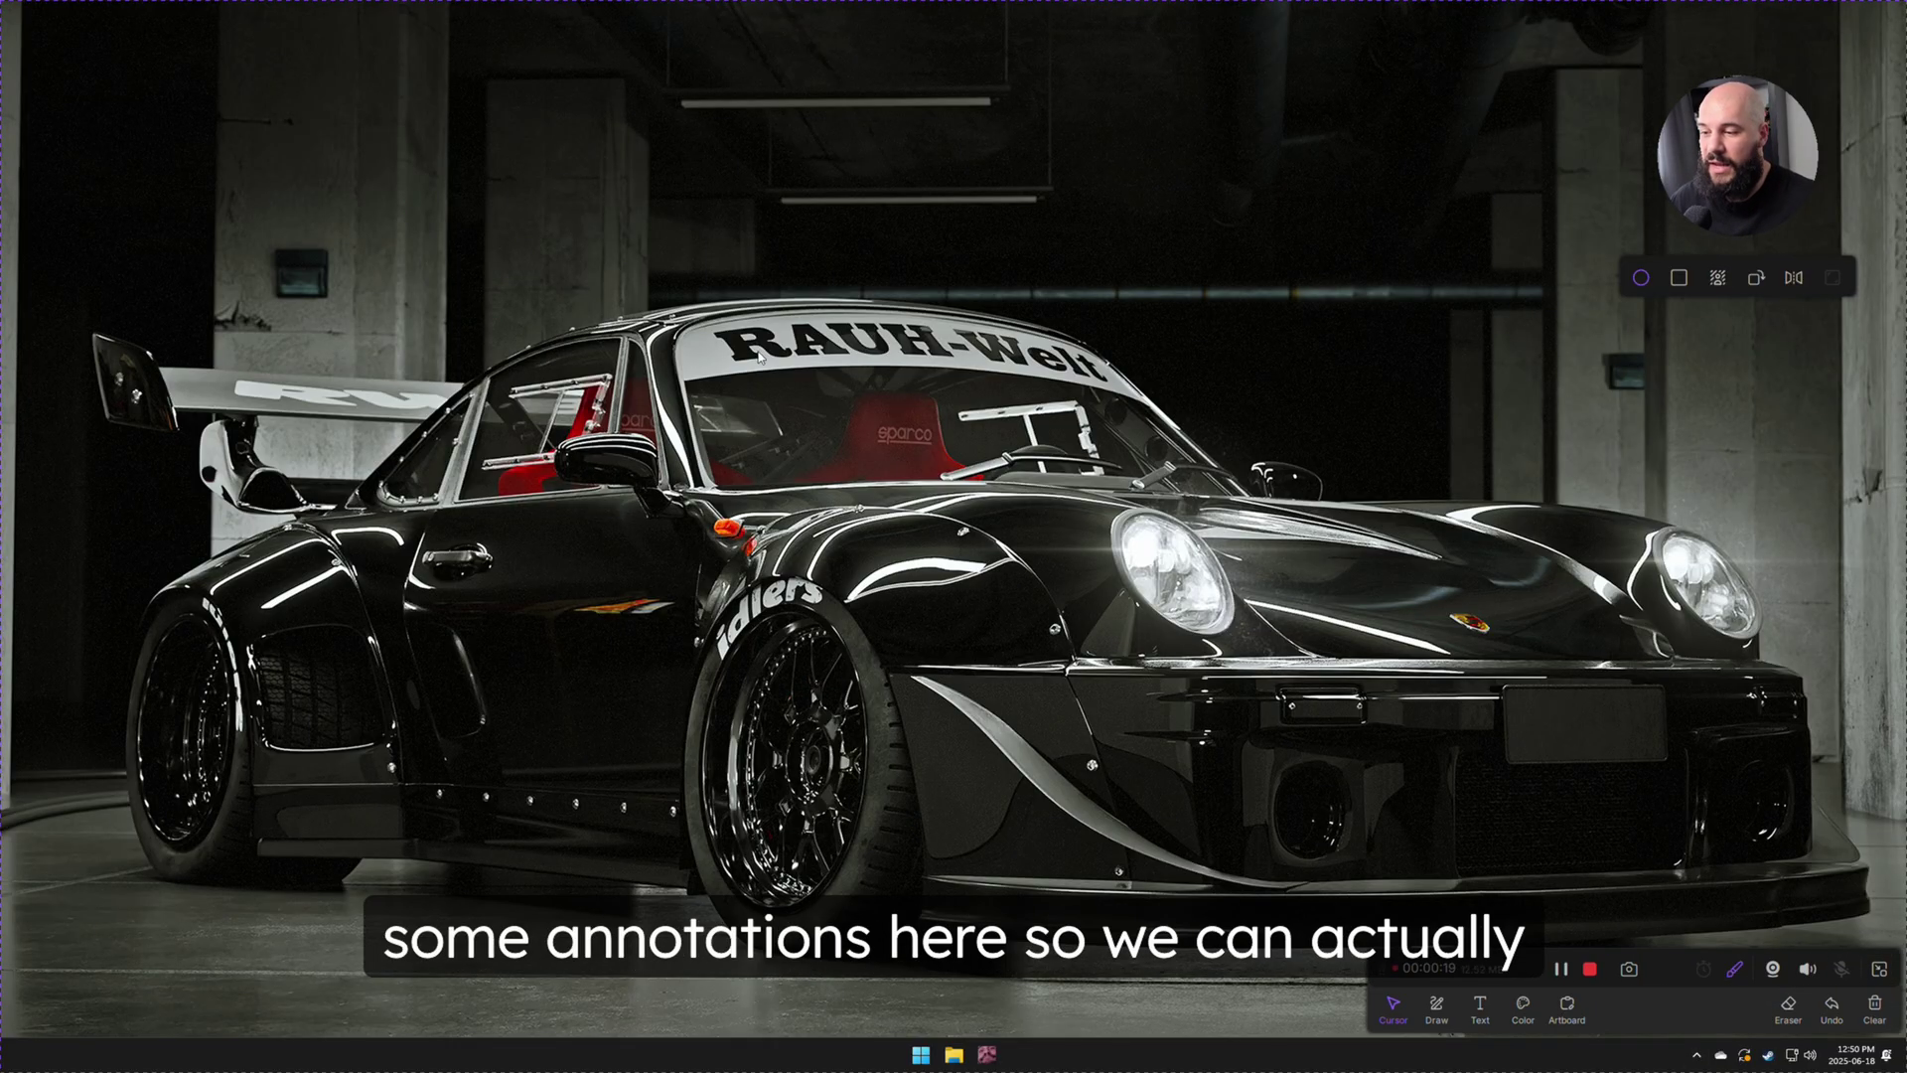
click(1436, 1007)
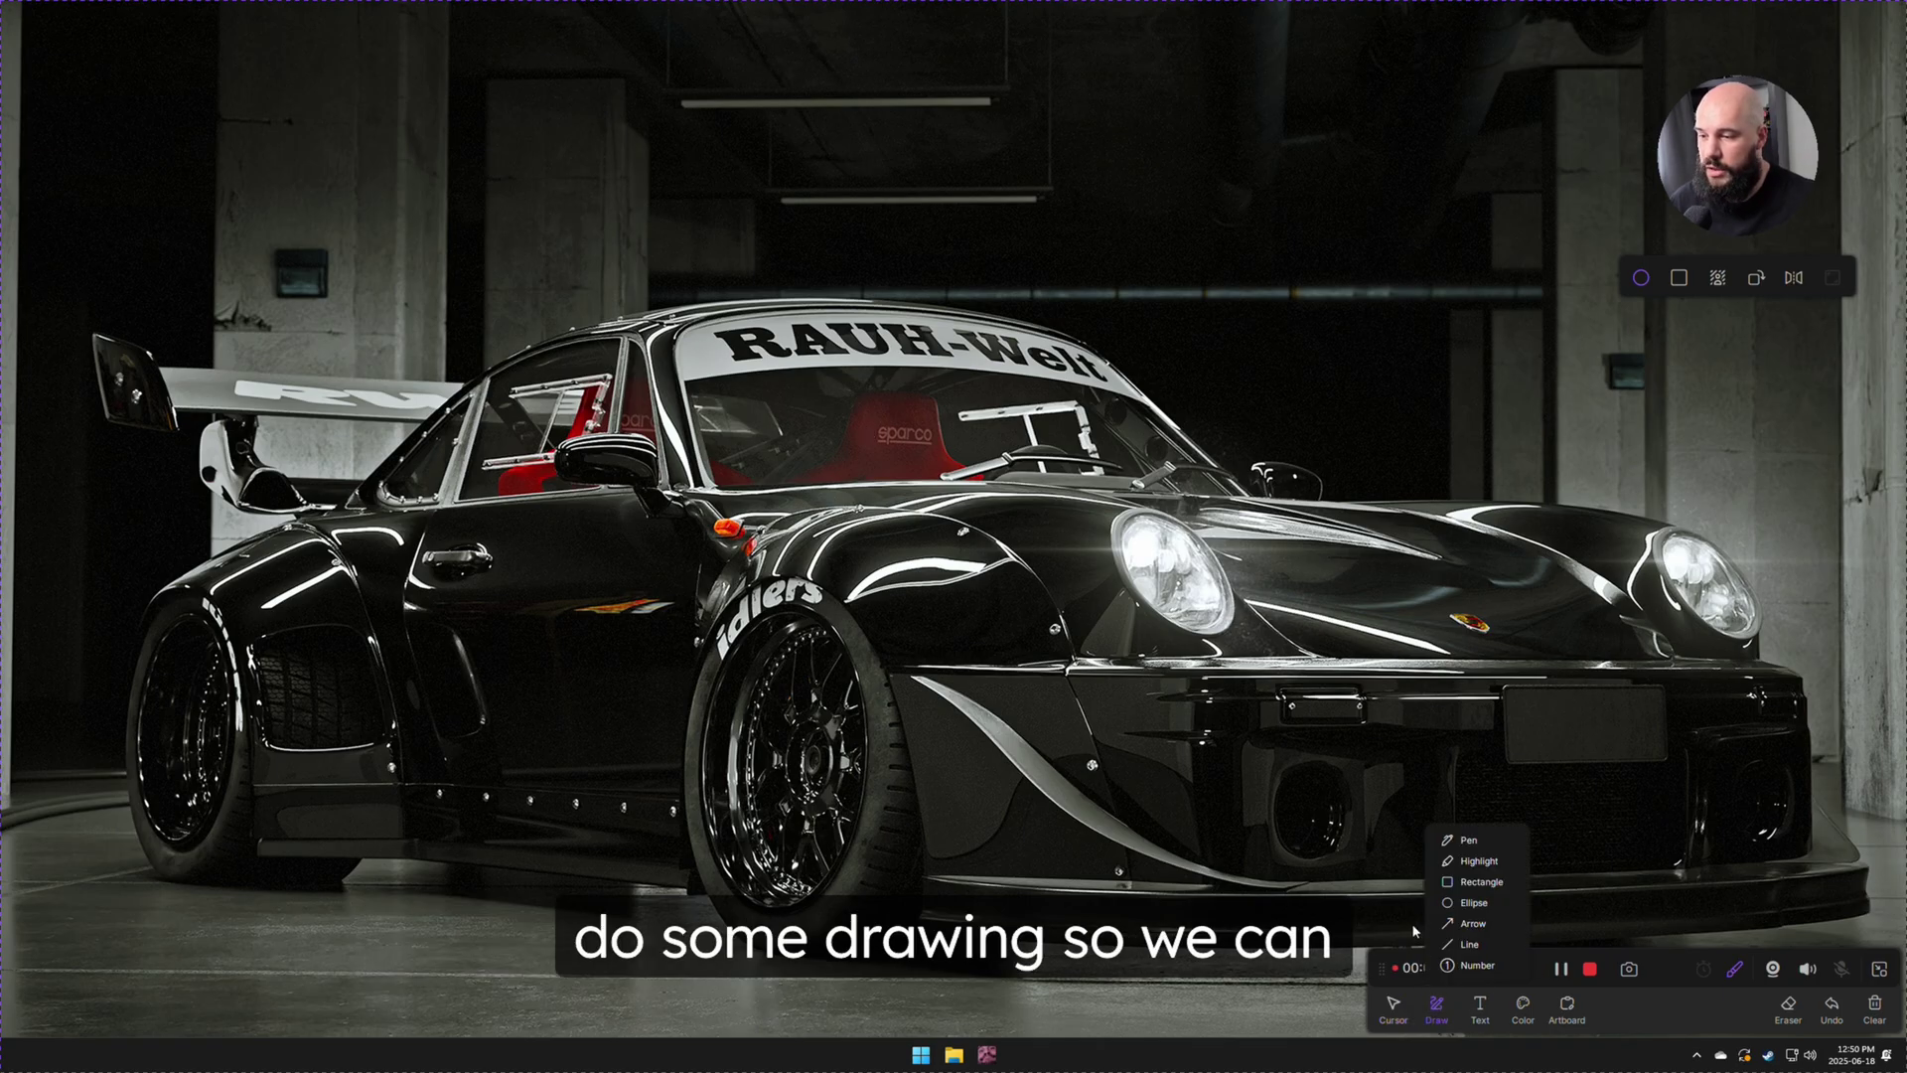
click(1467, 840)
mouse_move(894, 331)
mouse_down()
mouse_move(866, 335)
mouse_move(958, 392)
mouse_up()
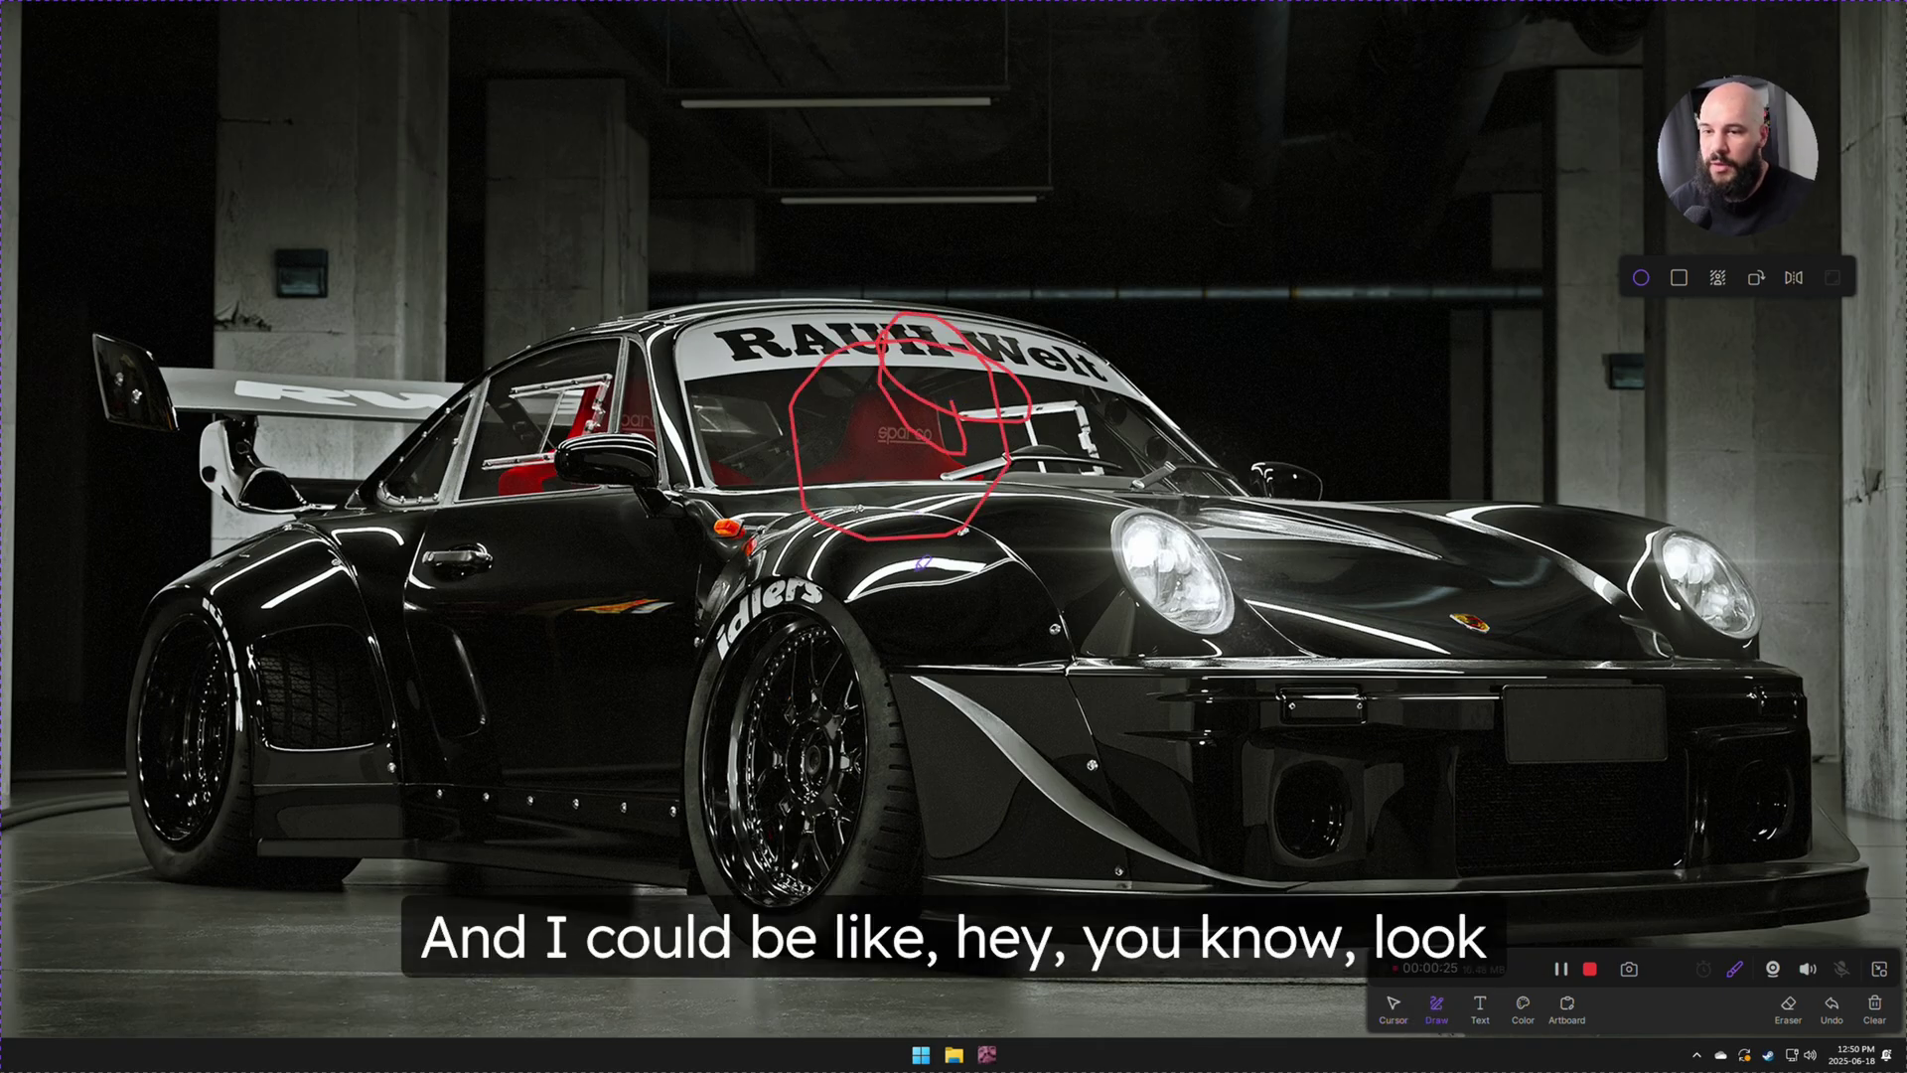
drag(1192, 512, 1167, 509)
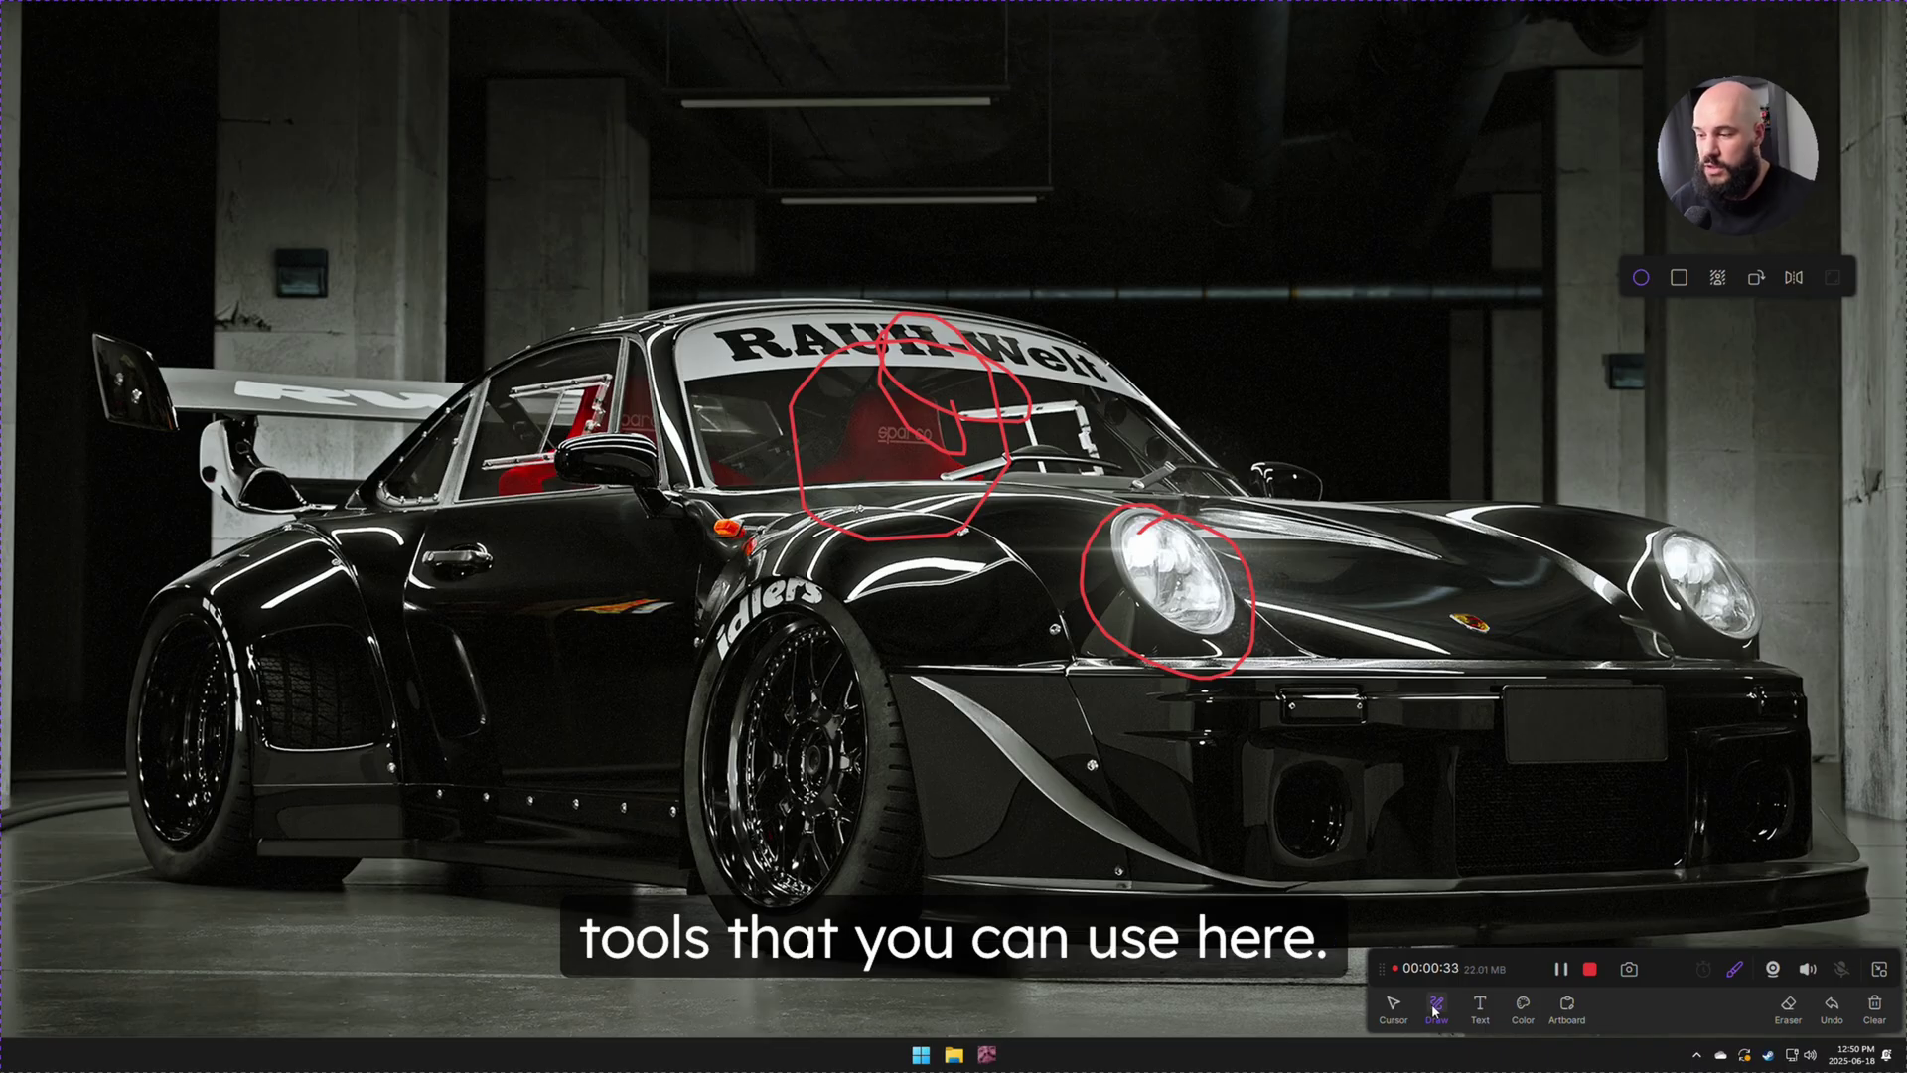
click(1869, 1008)
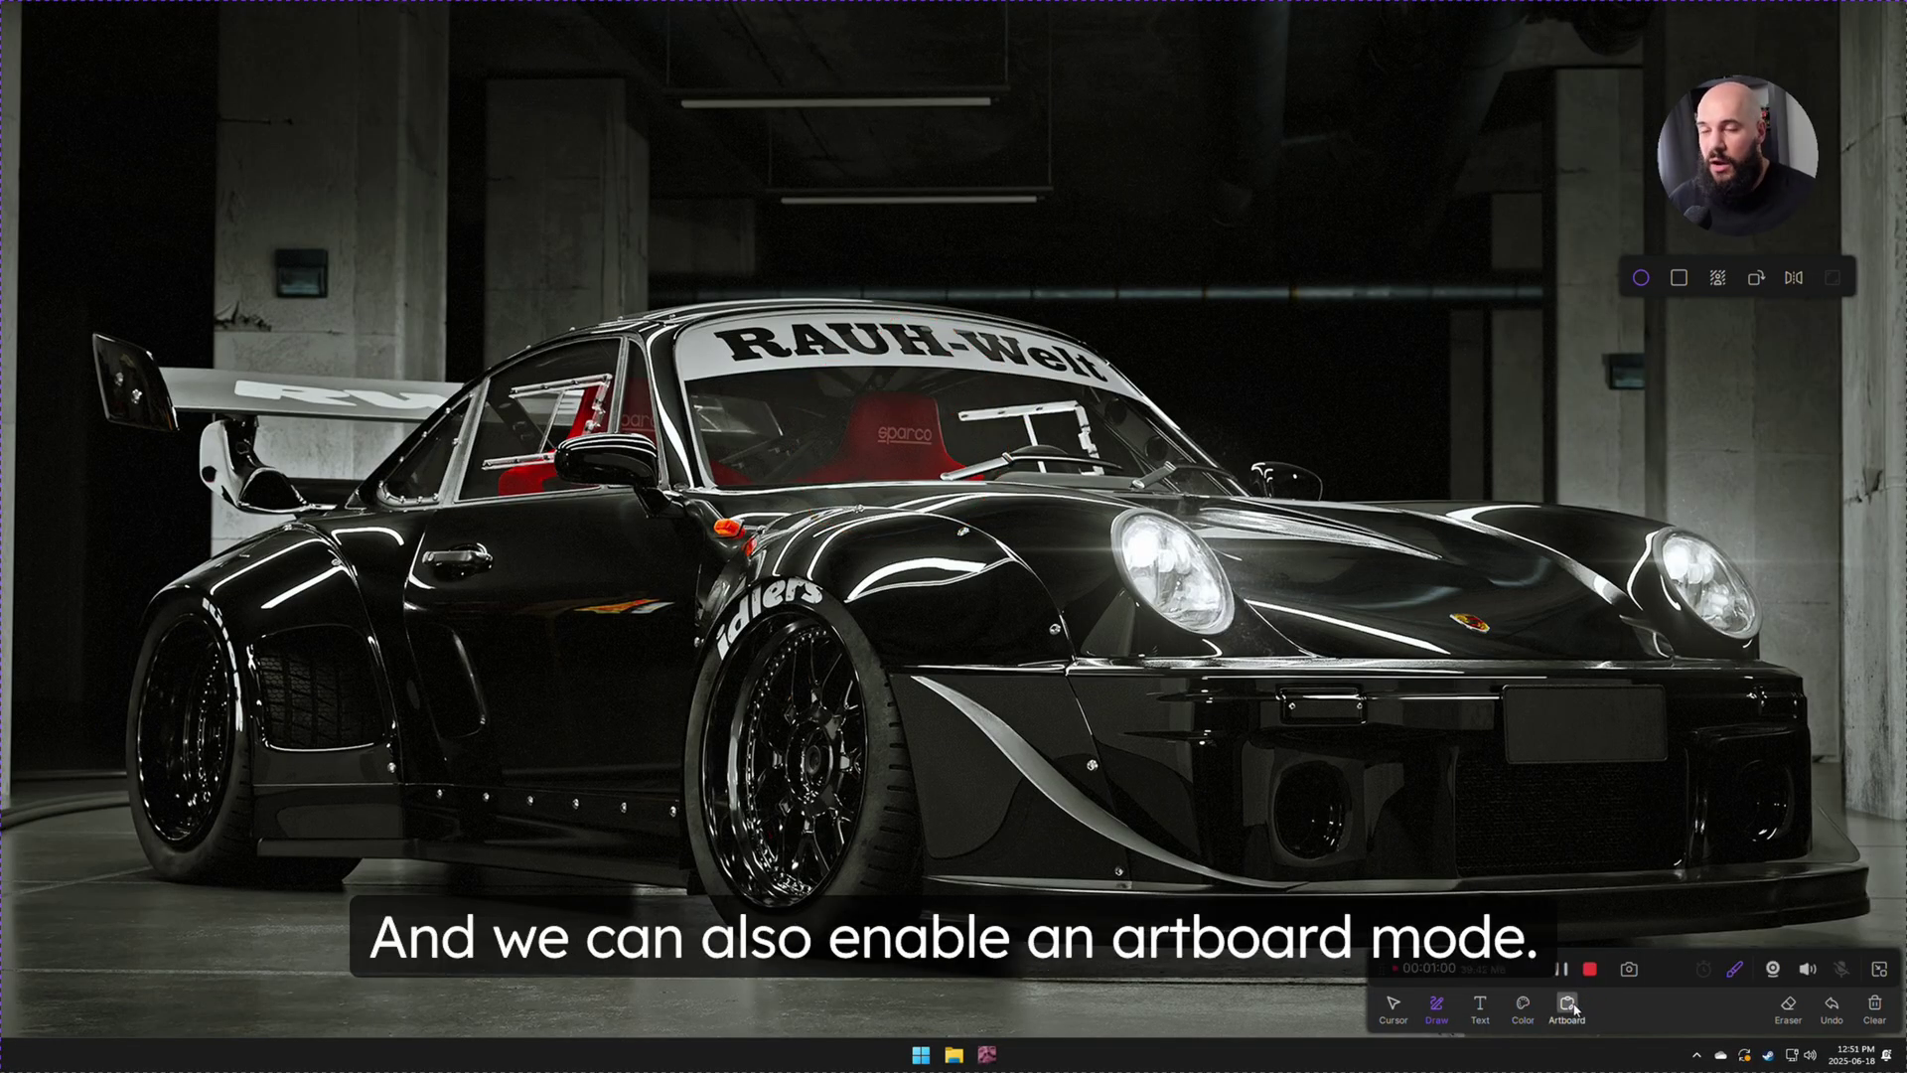
click(1569, 1003)
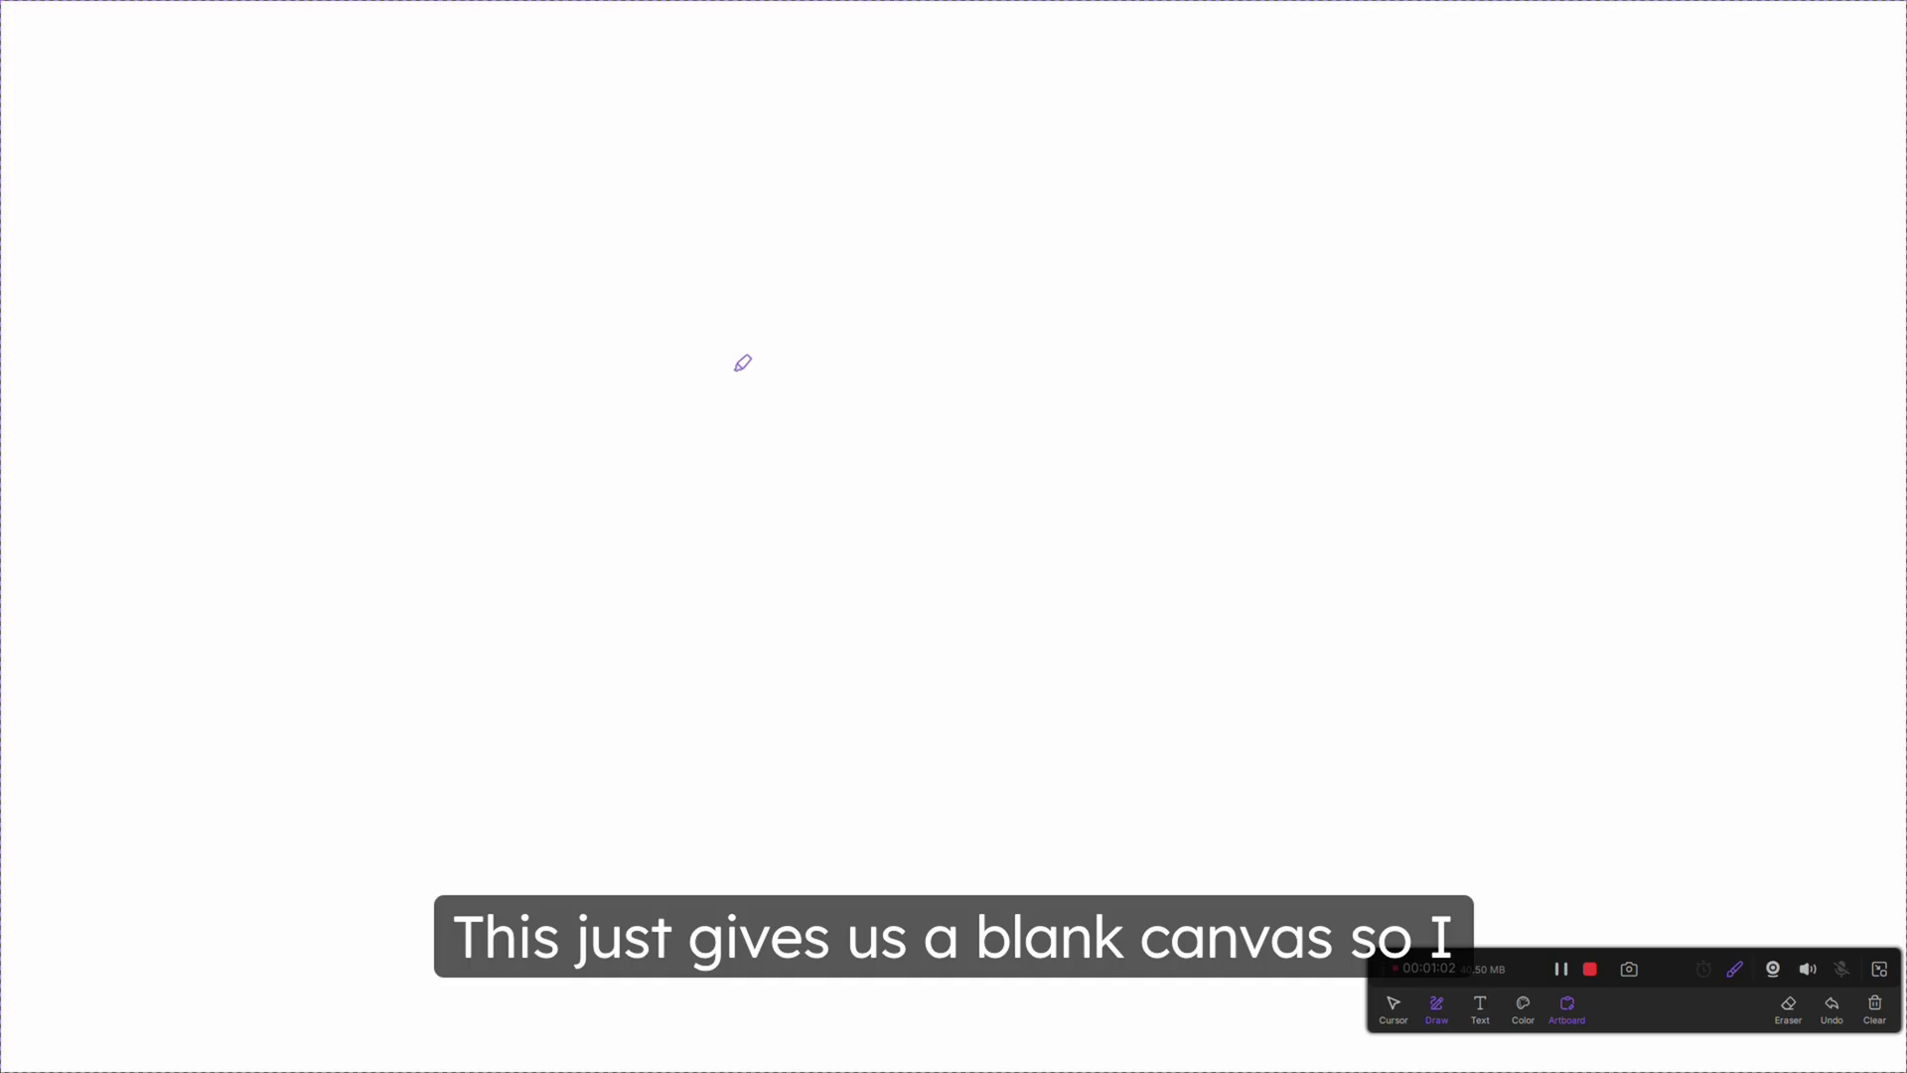
Step: Write HELLO on the artboard, turn Artboard off, clear the drawing, and stop recording
drag(583, 282, 586, 408)
mouse_move(616, 288)
mouse_down()
mouse_move(614, 369)
mouse_move(614, 320)
mouse_move(639, 326)
mouse_up()
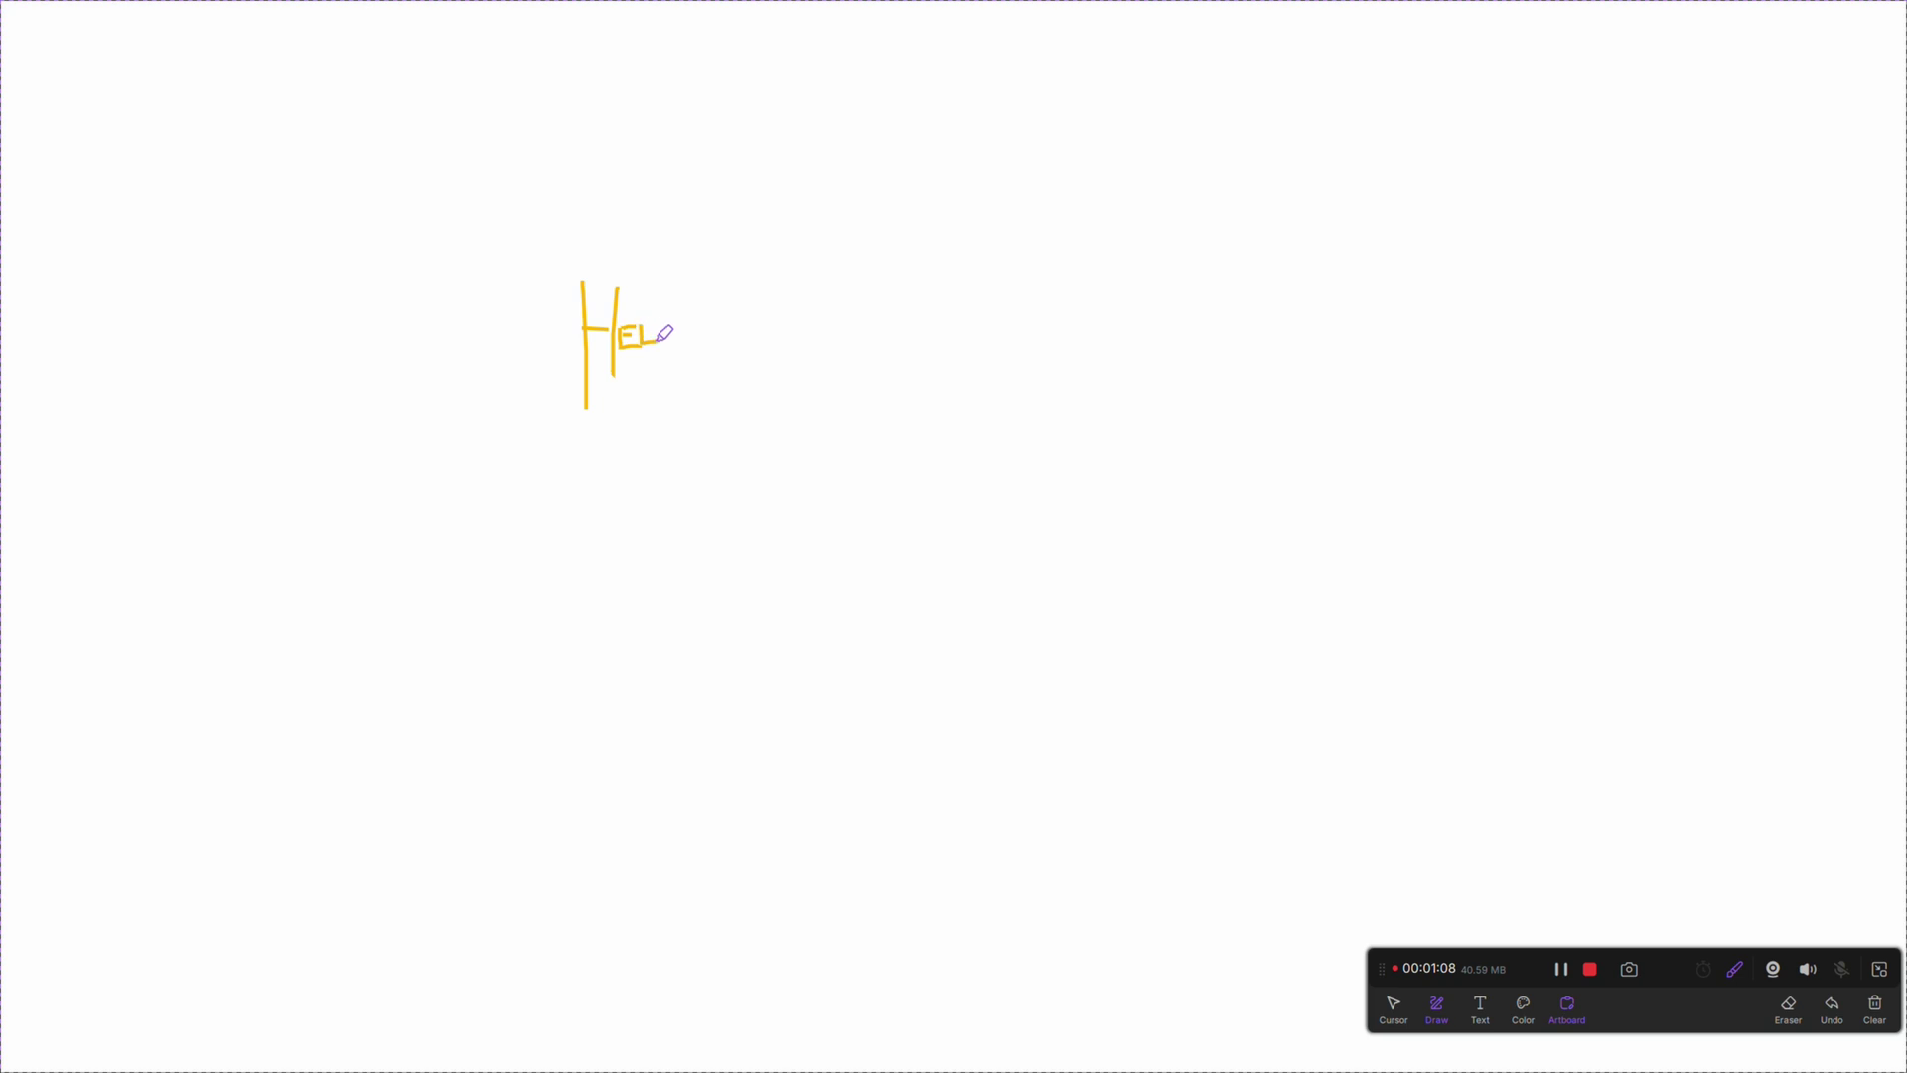
drag(695, 327, 696, 329)
click(1568, 1005)
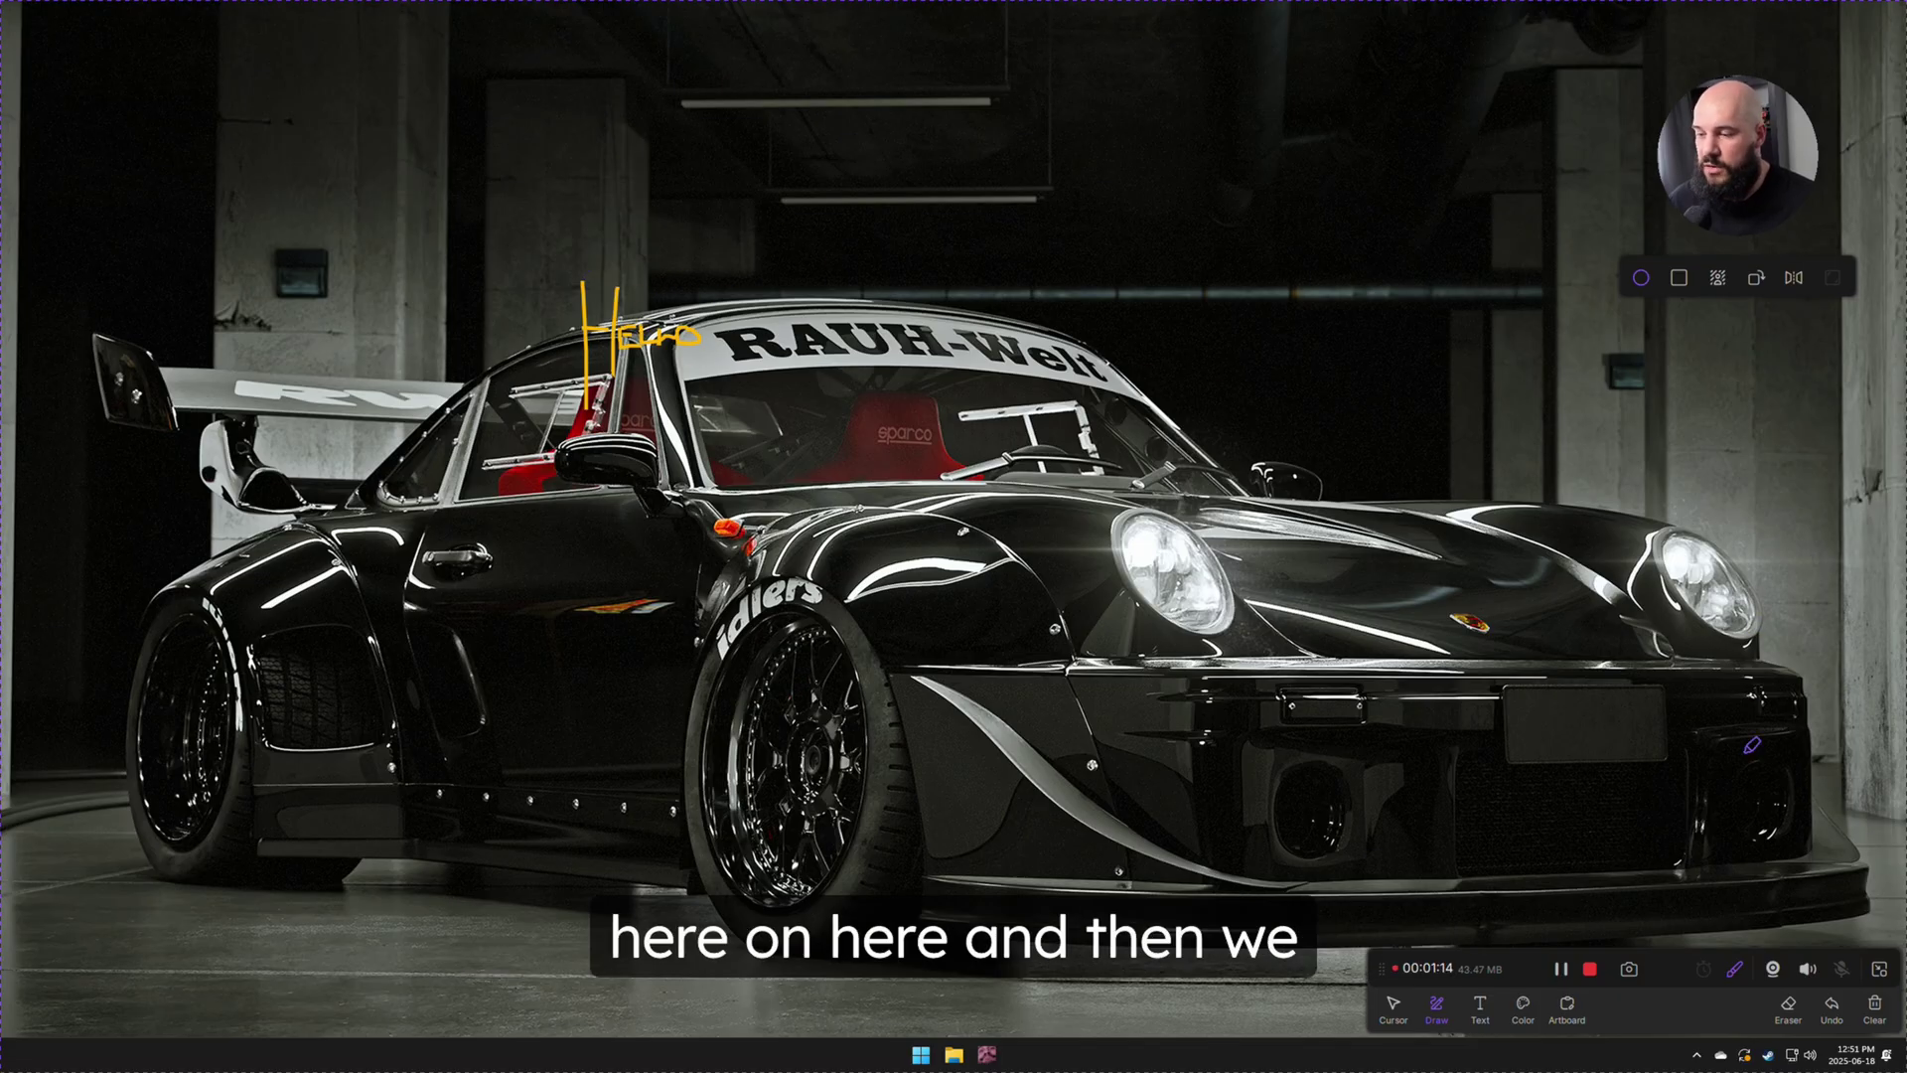
click(1875, 1007)
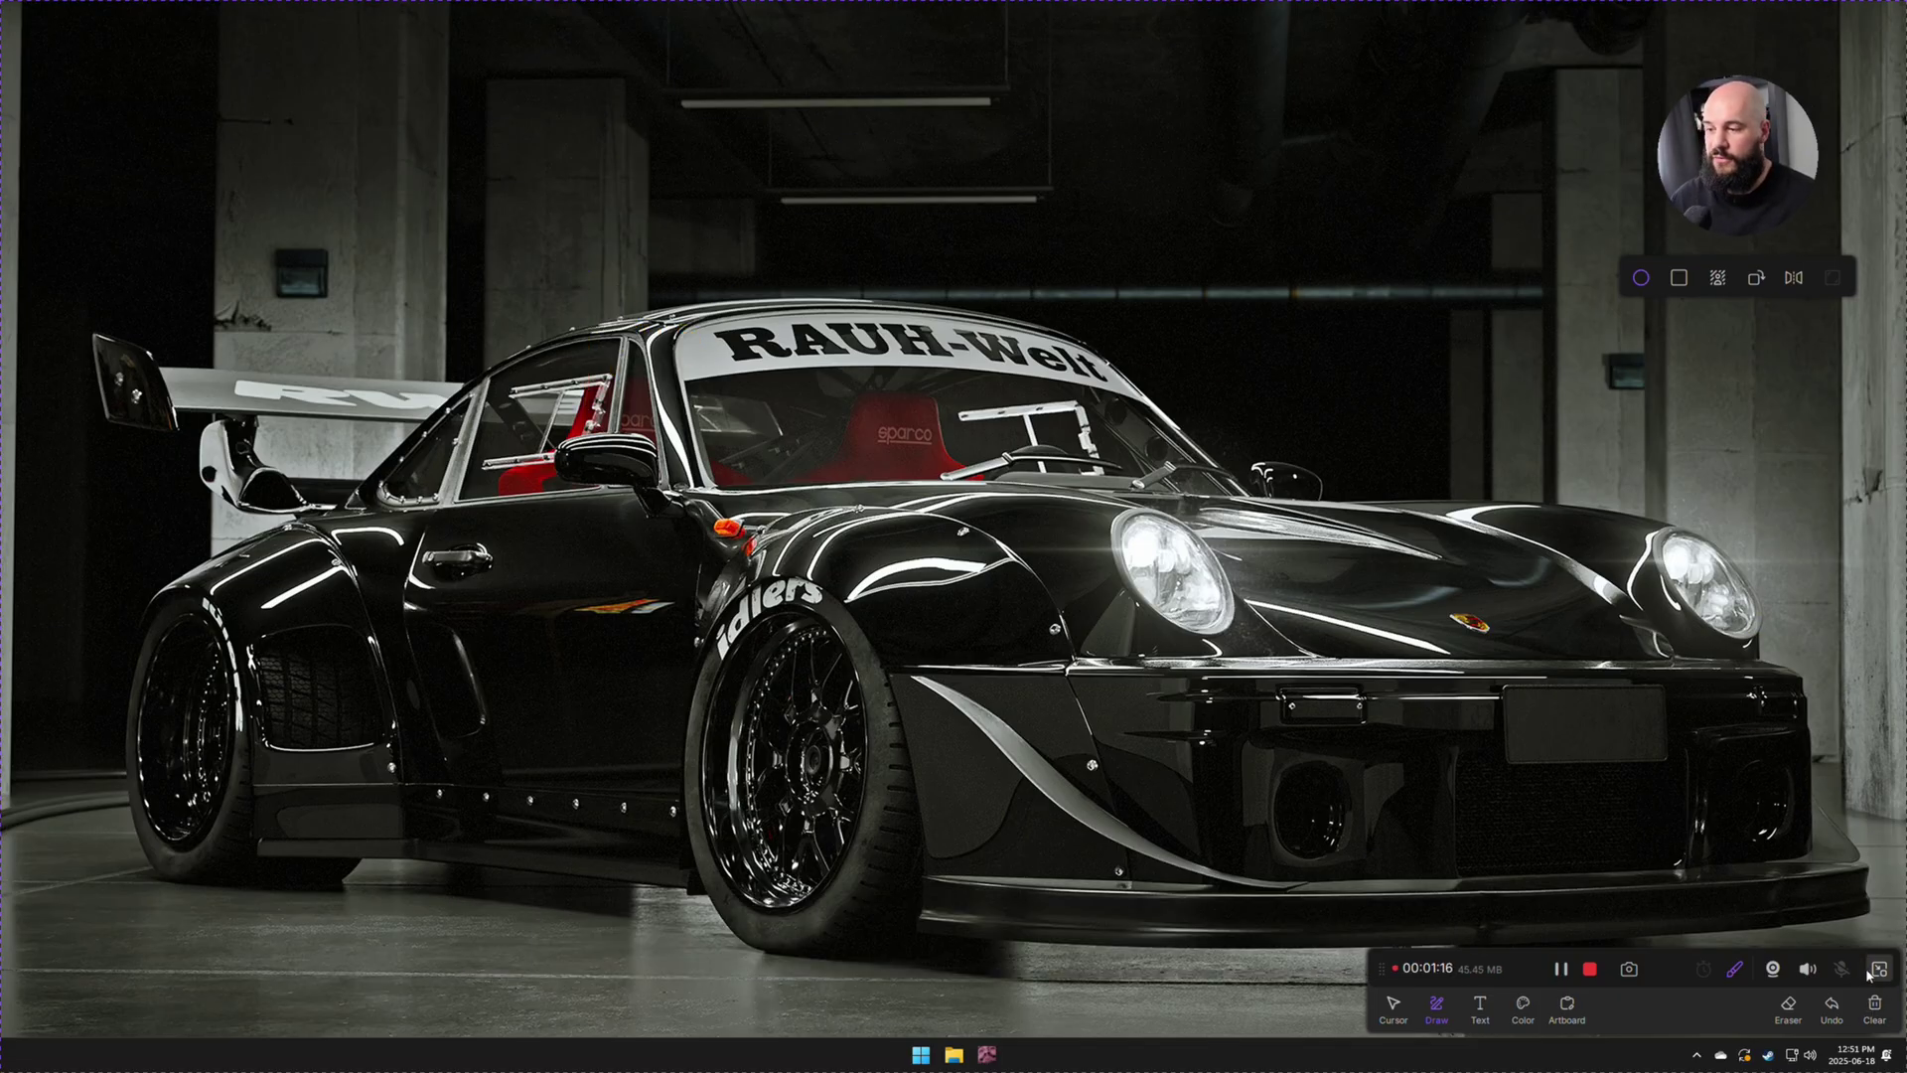
click(1589, 969)
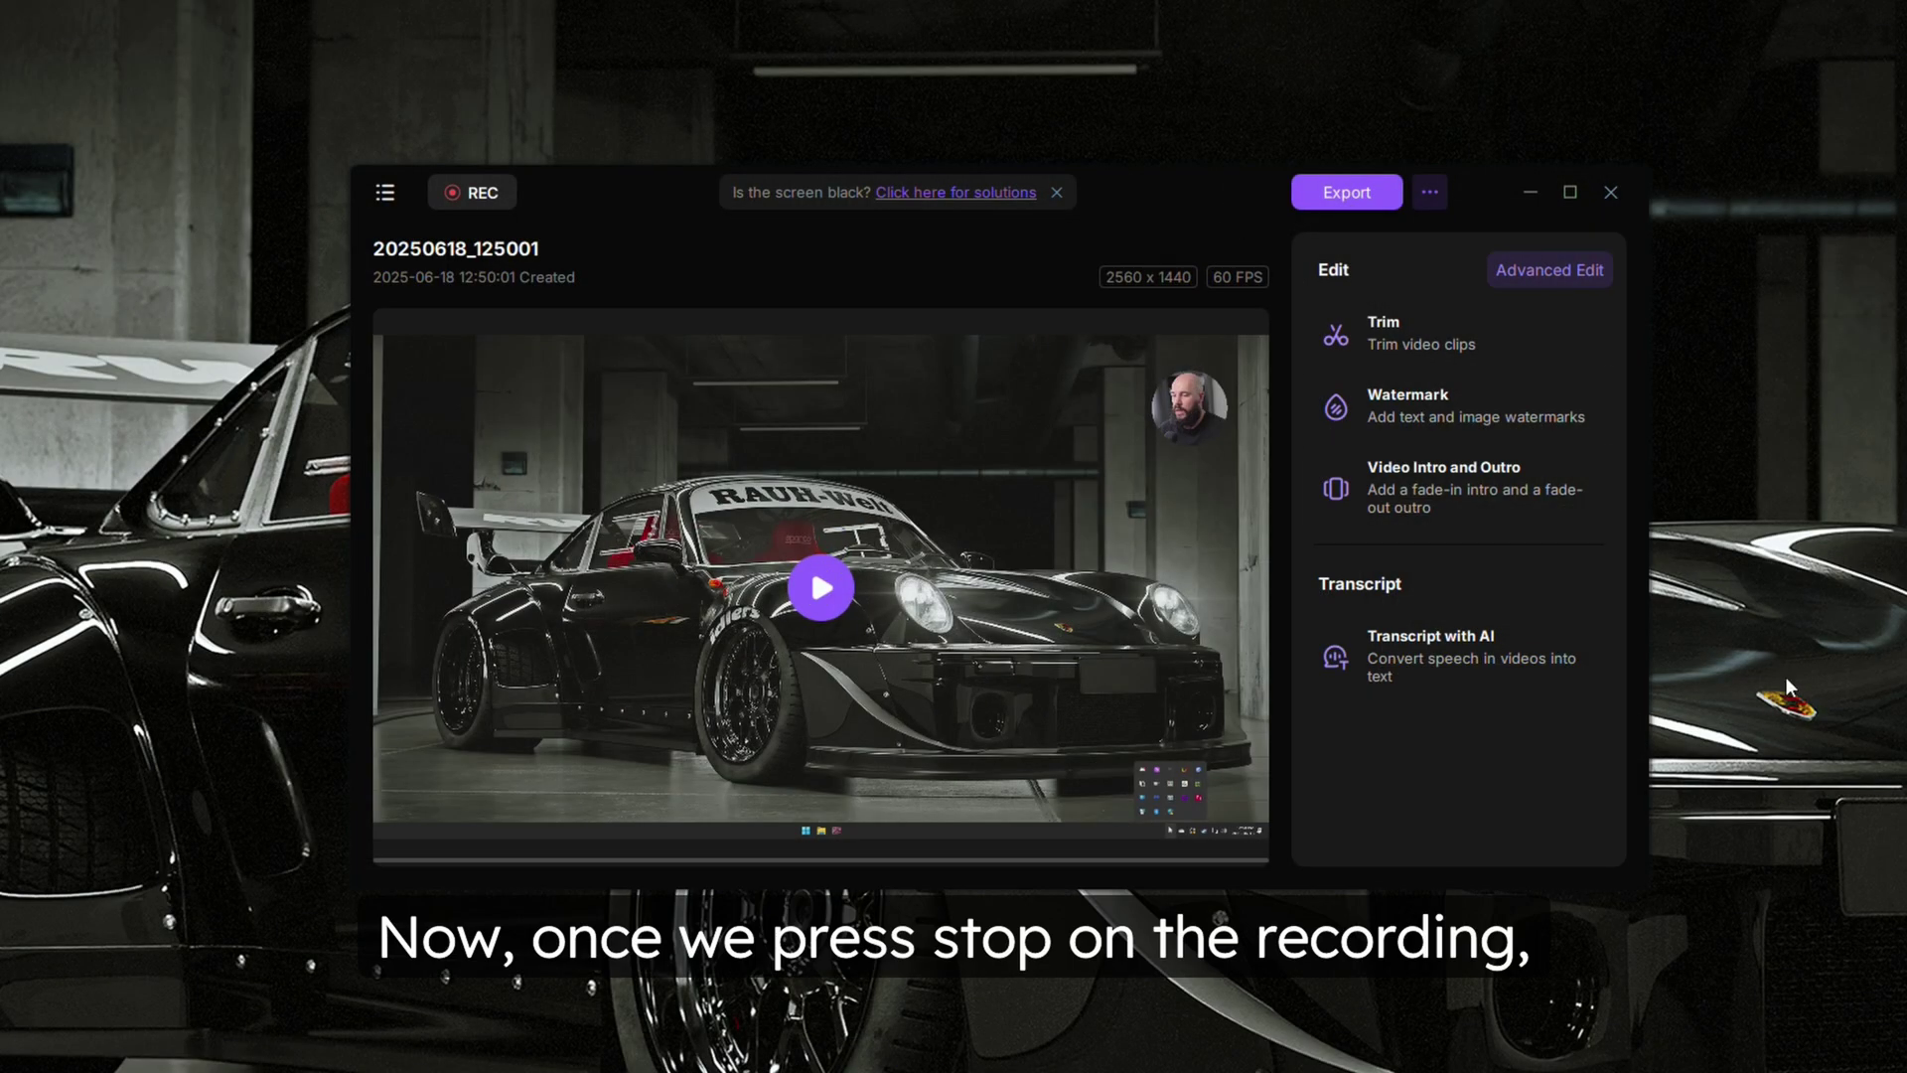
Step: Play back the 01:17 clip 20250618_125001 in the preview
mouse_move(863, 685)
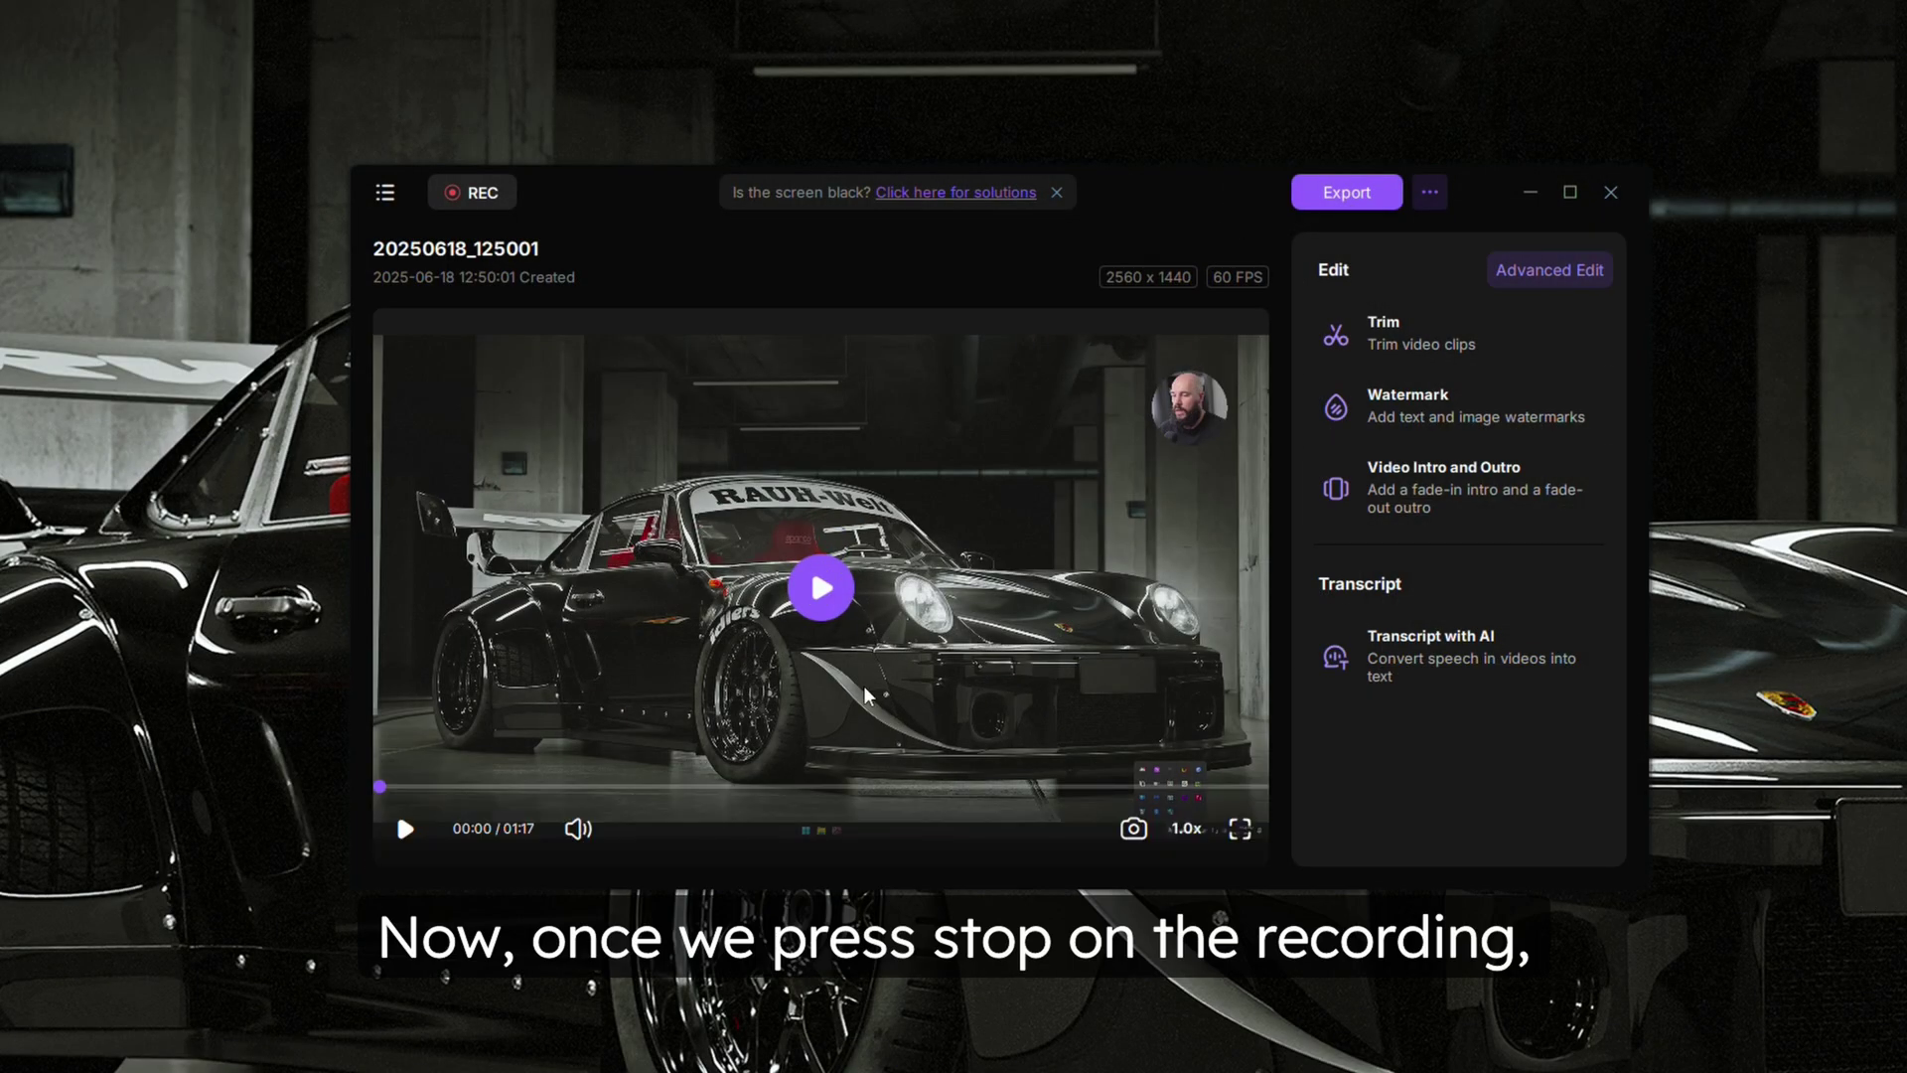
click(821, 587)
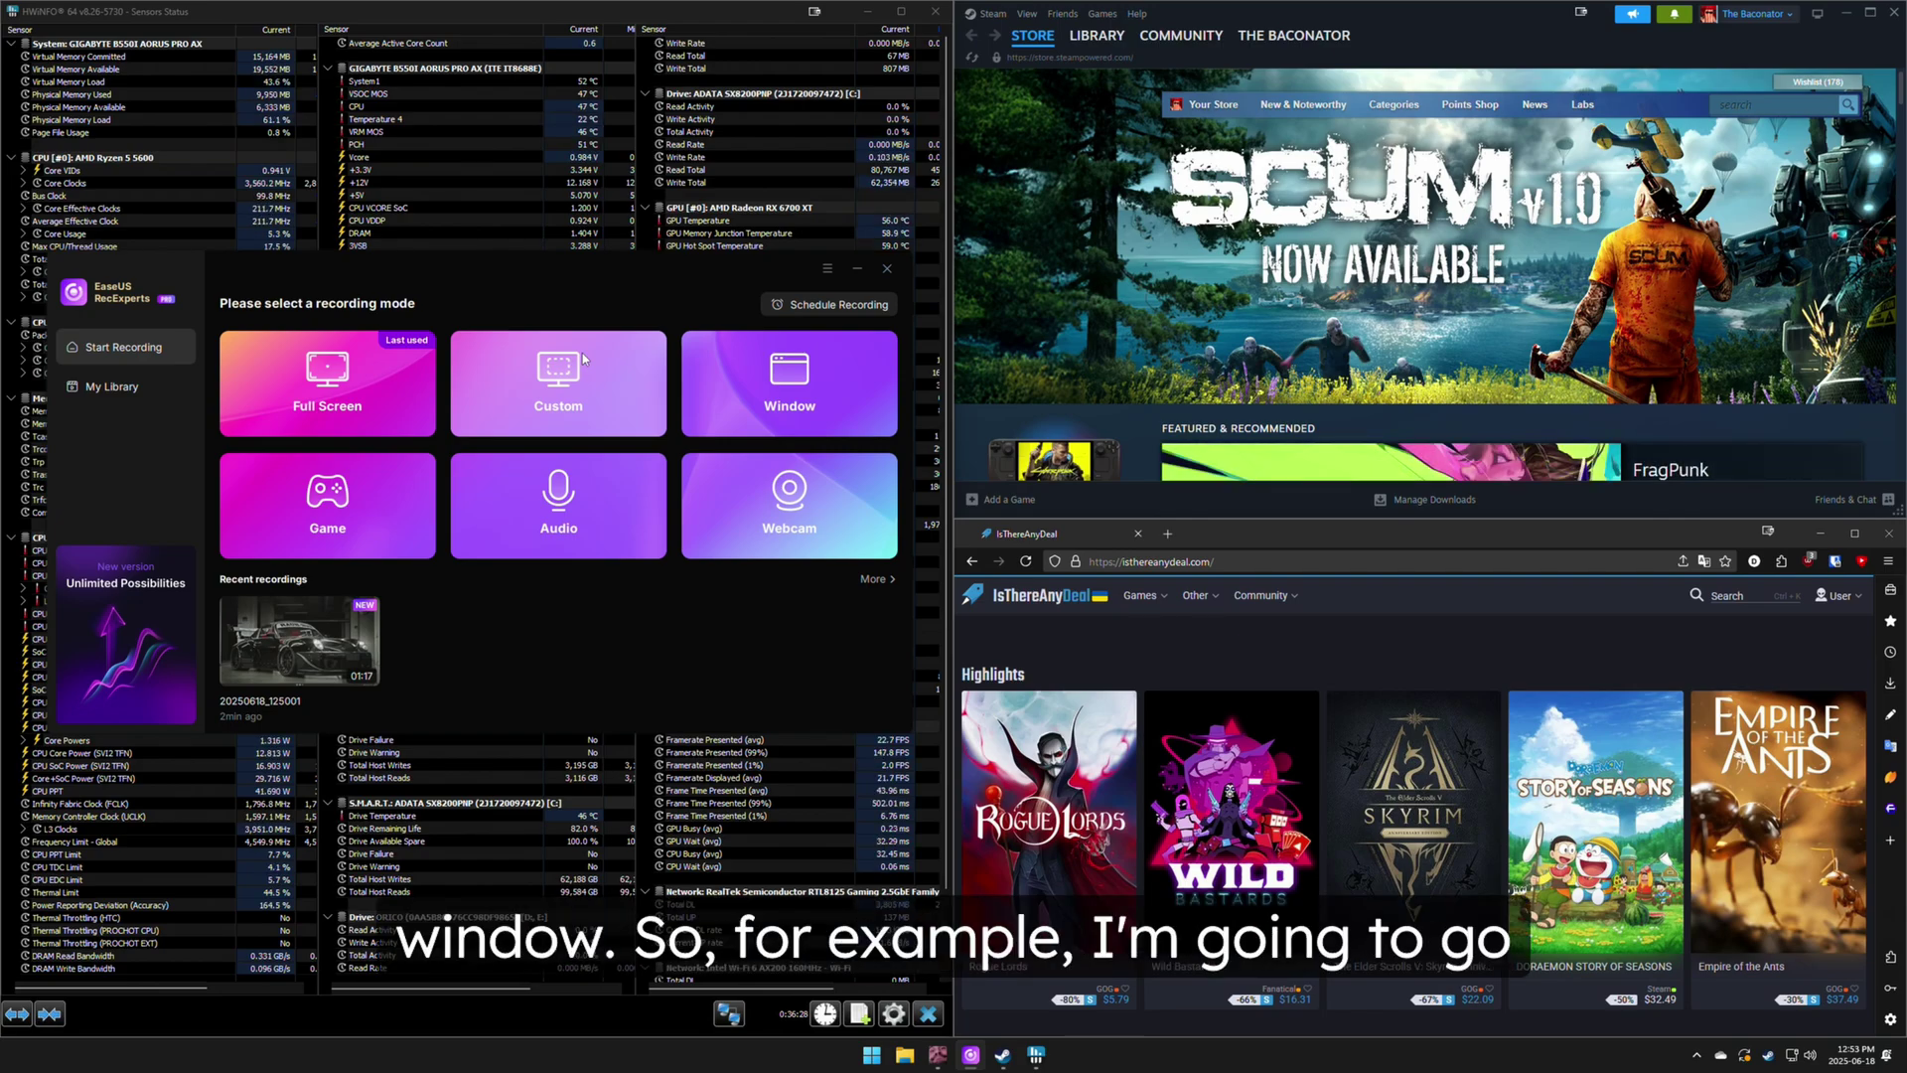
Step: Select a custom region on the Steam window, extended down over the browser window
click(584, 365)
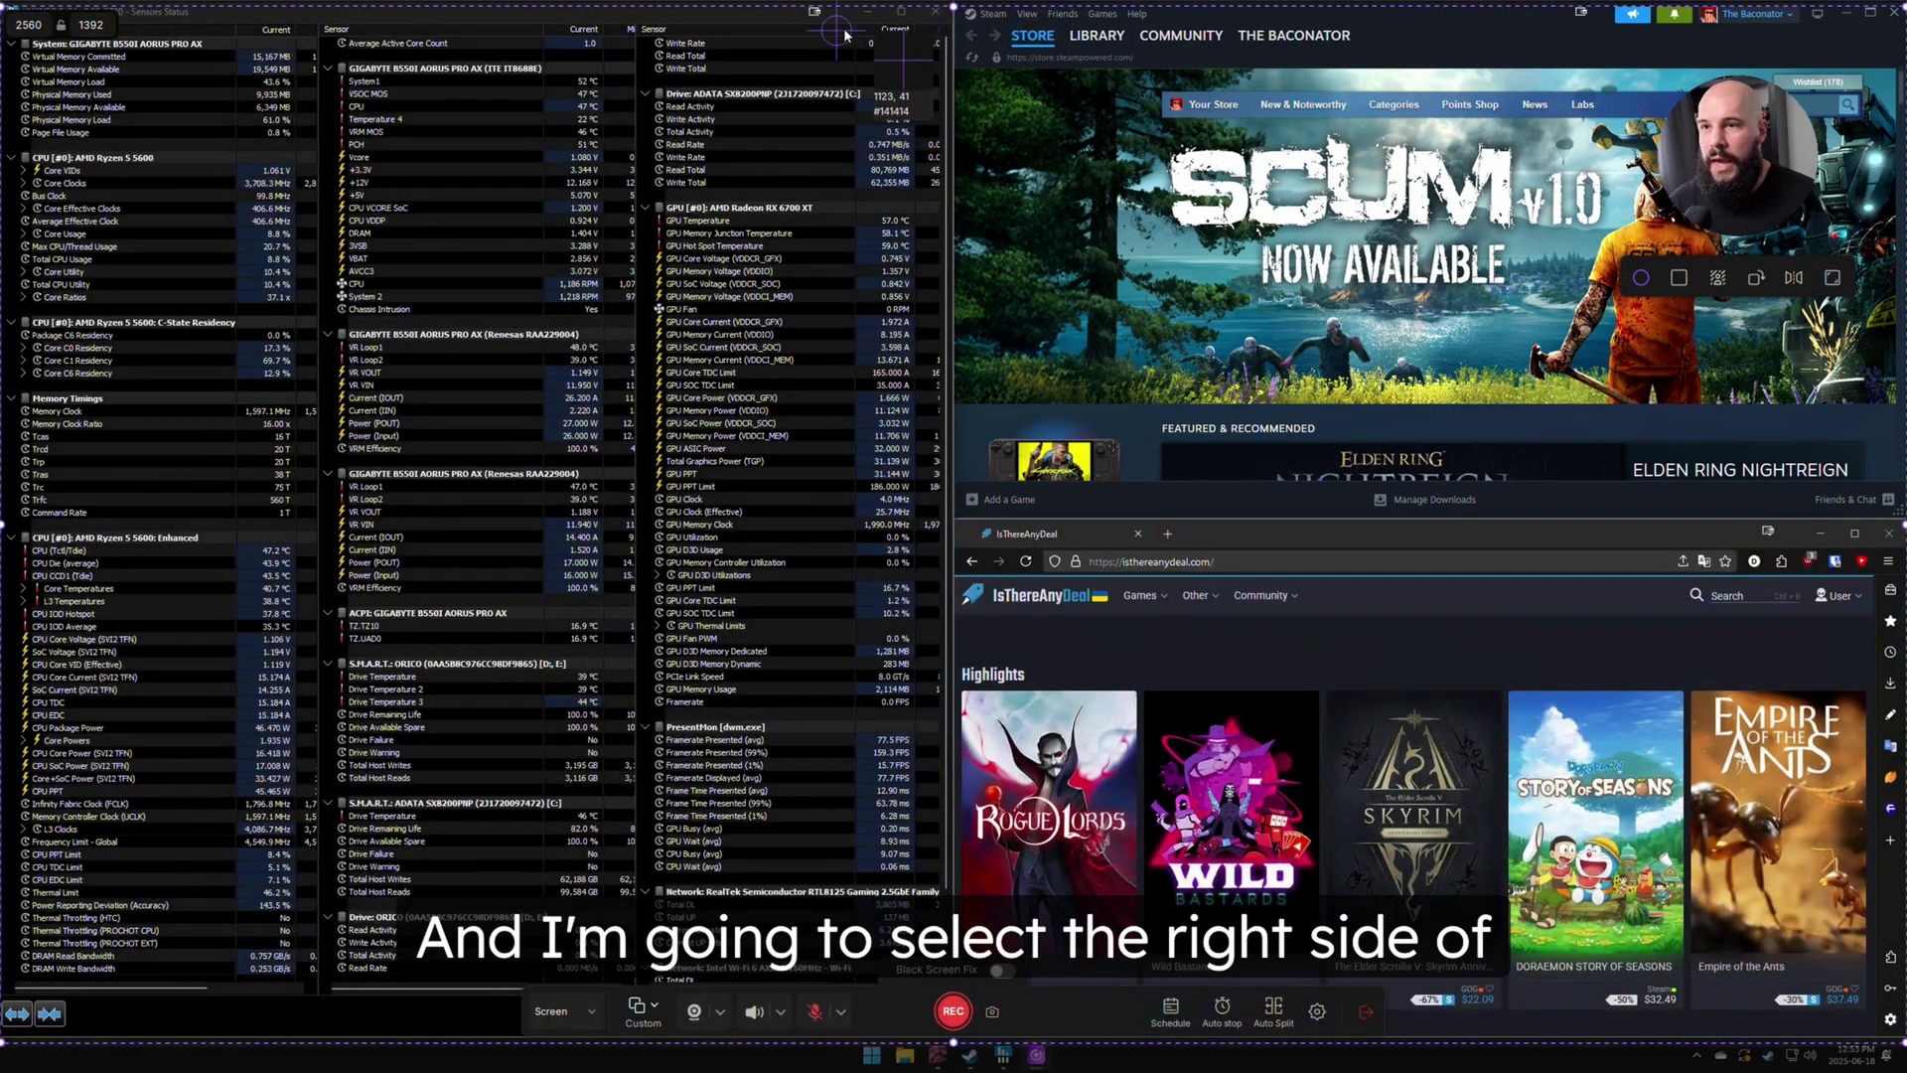
click(965, 38)
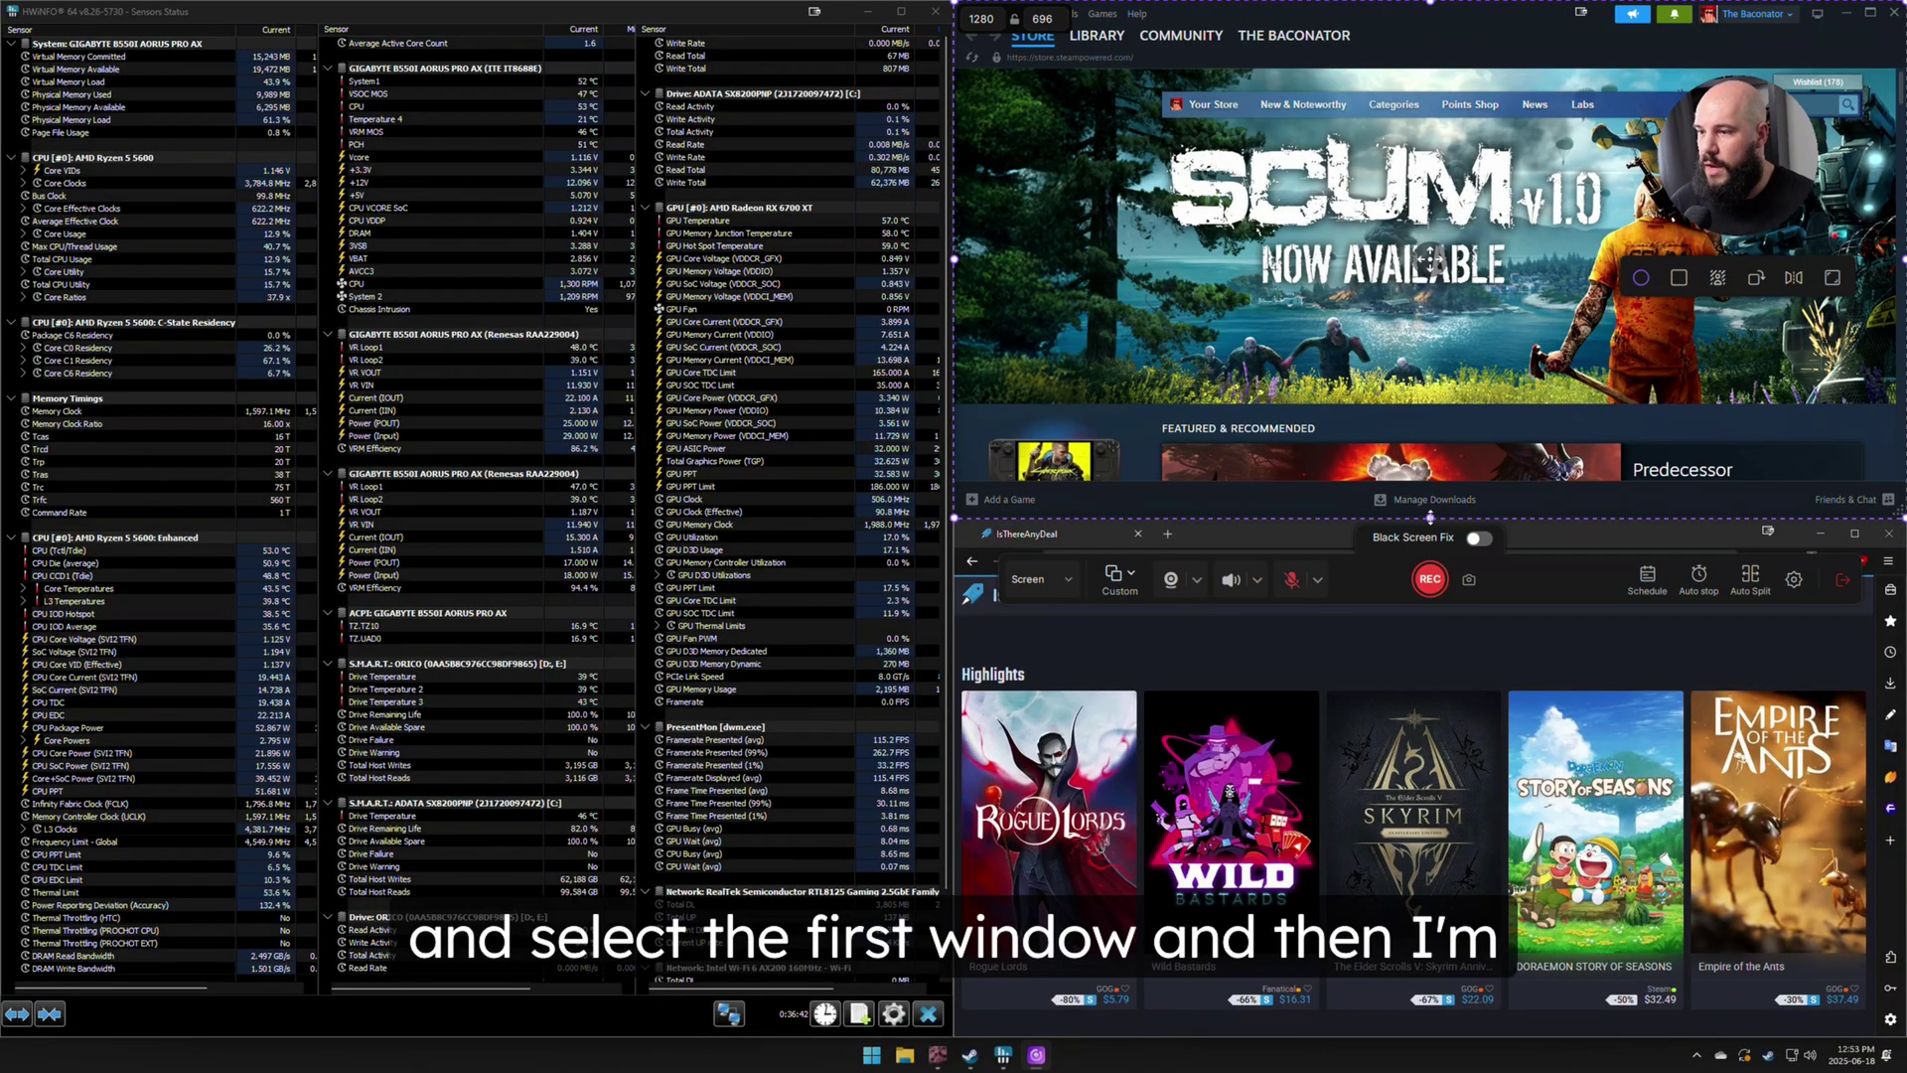
drag(1431, 516, 1431, 1037)
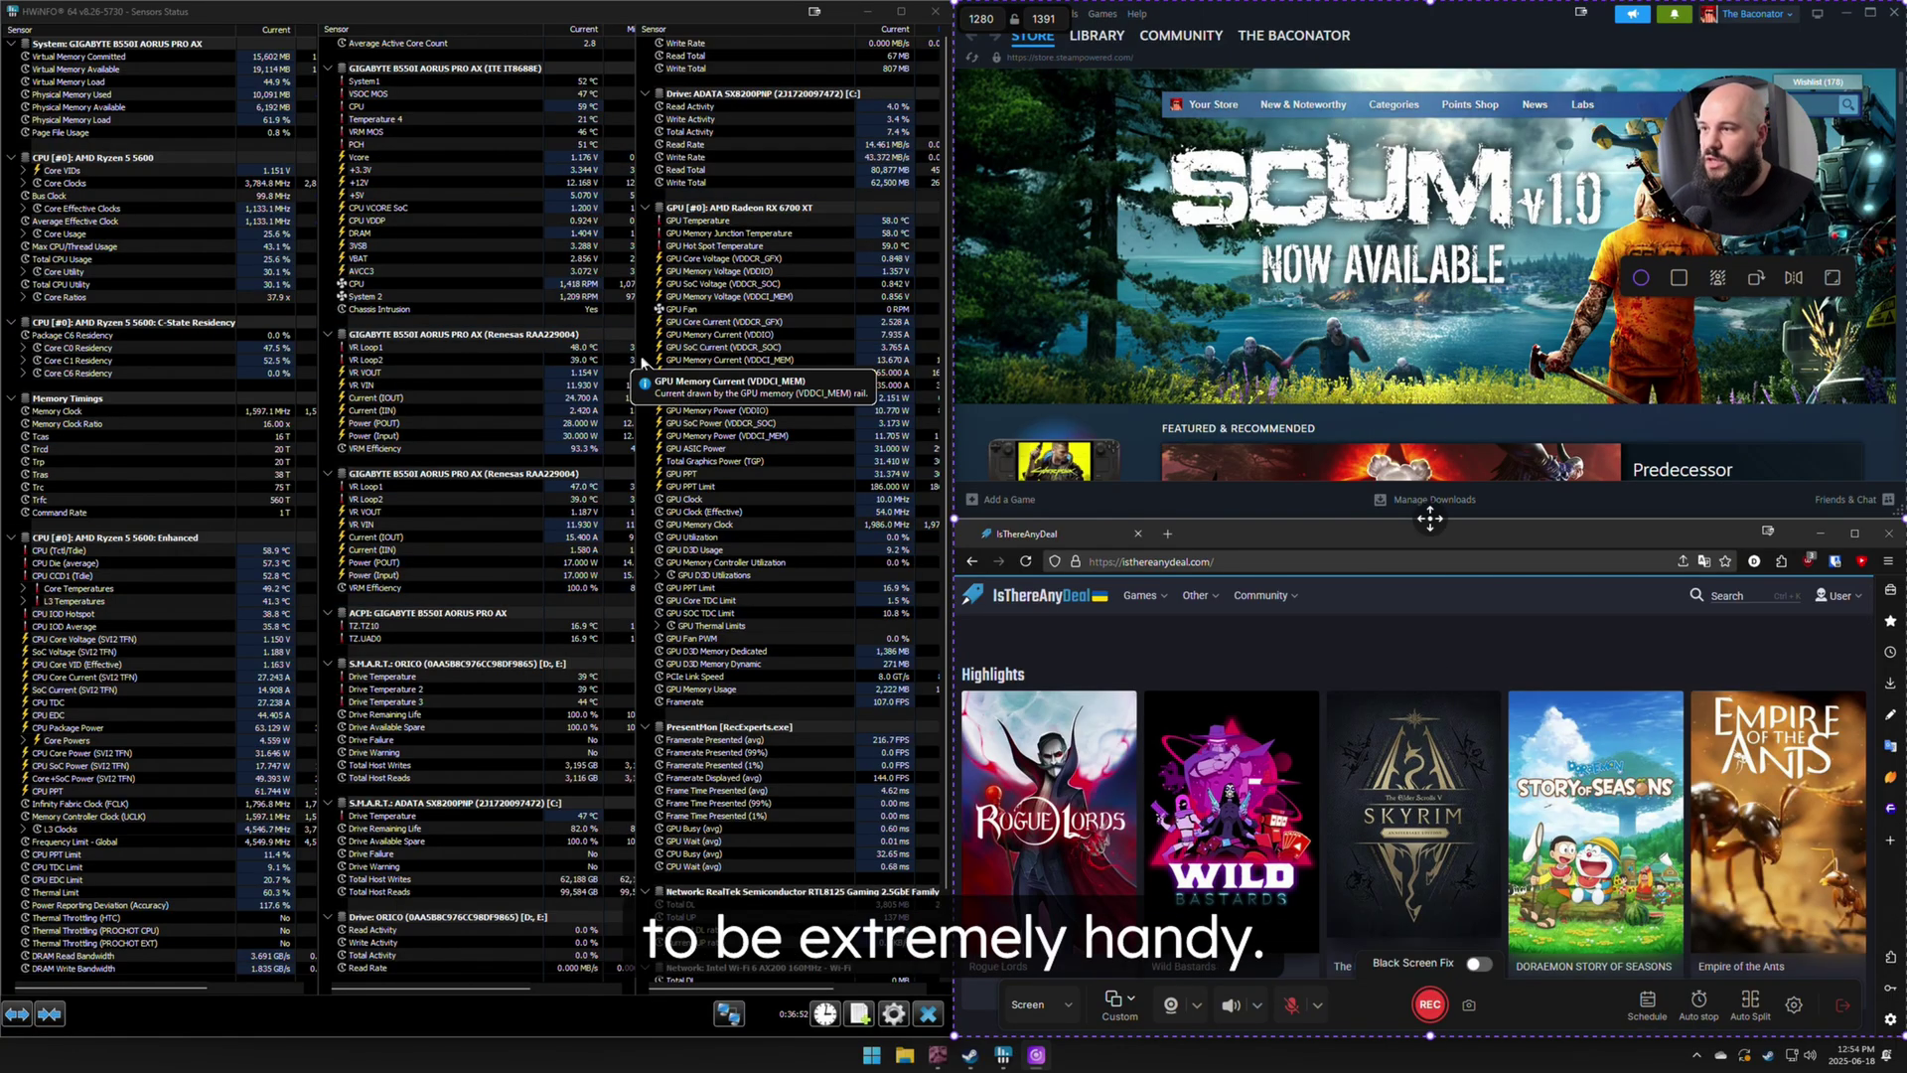
Step: Move the webcam overlay to the region's lower right and keep it enabled
drag(1798, 146, 1839, 435)
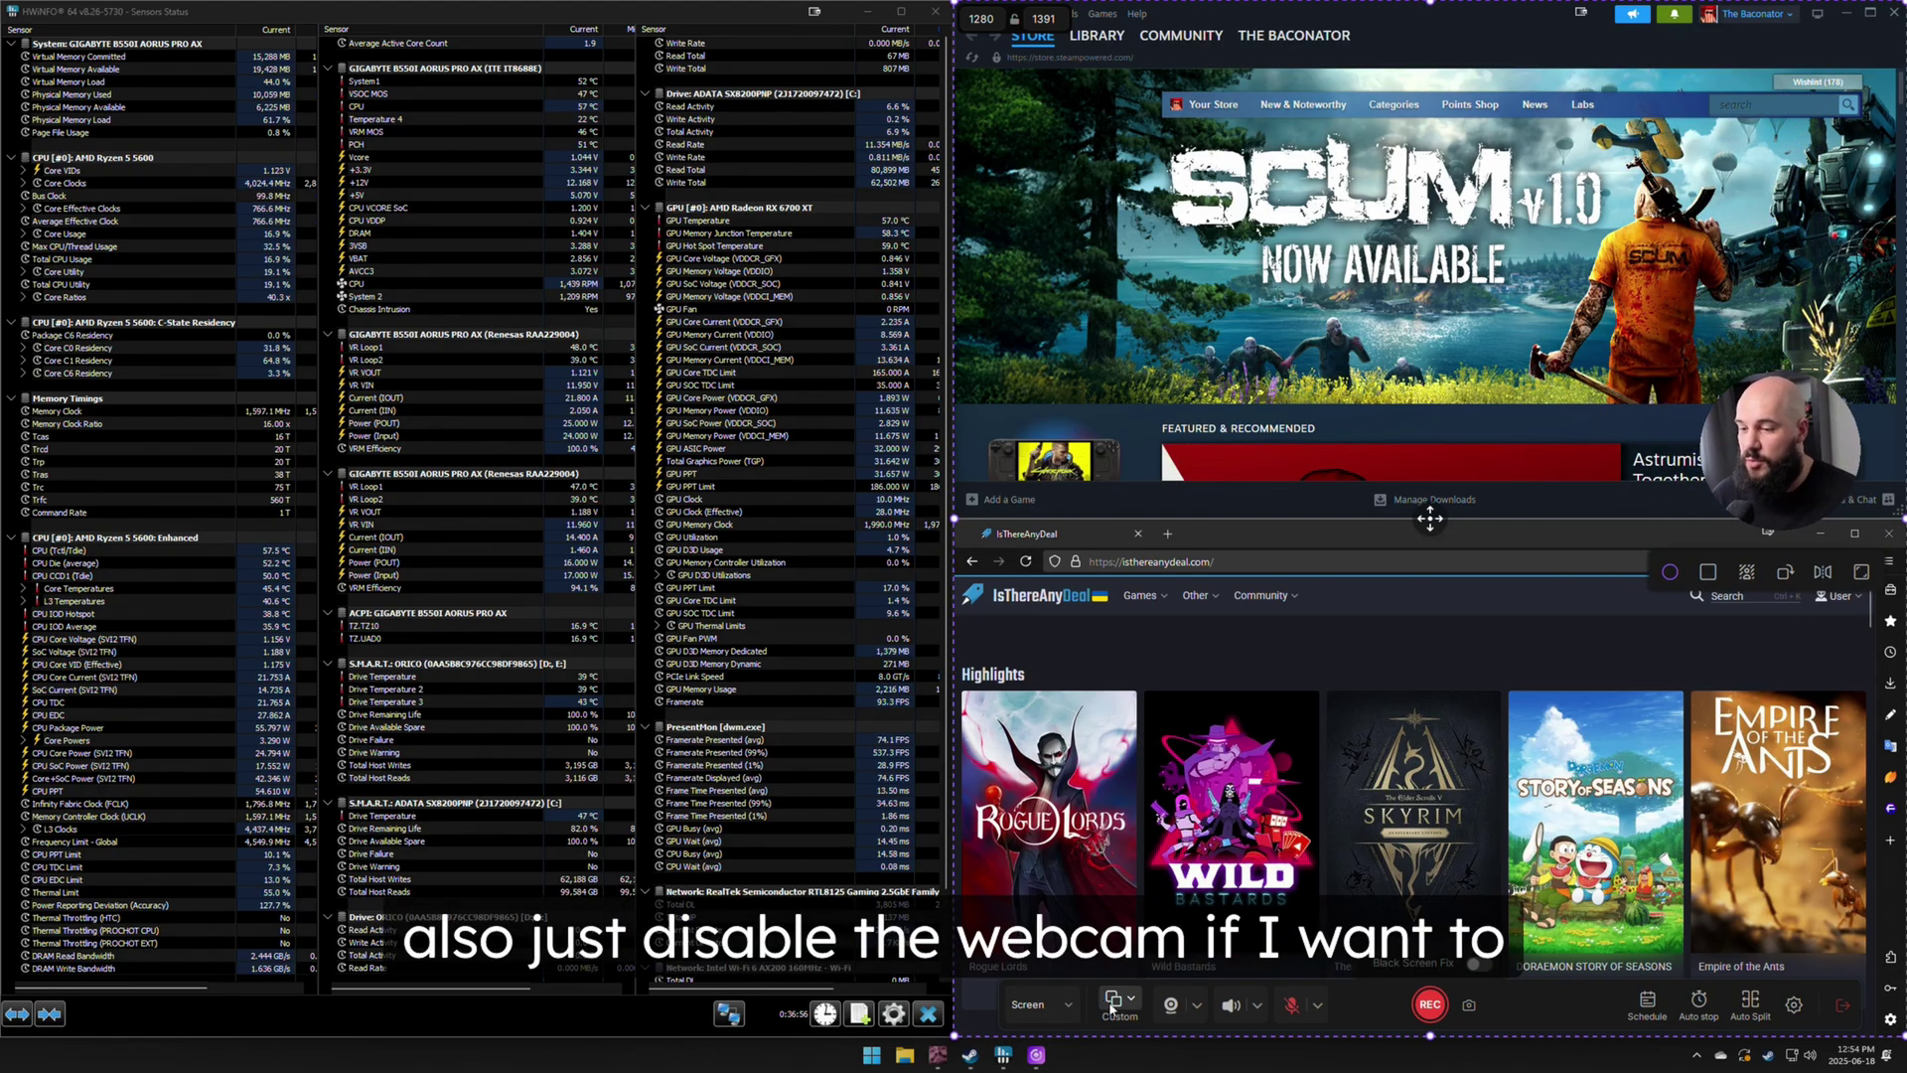
click(1169, 1008)
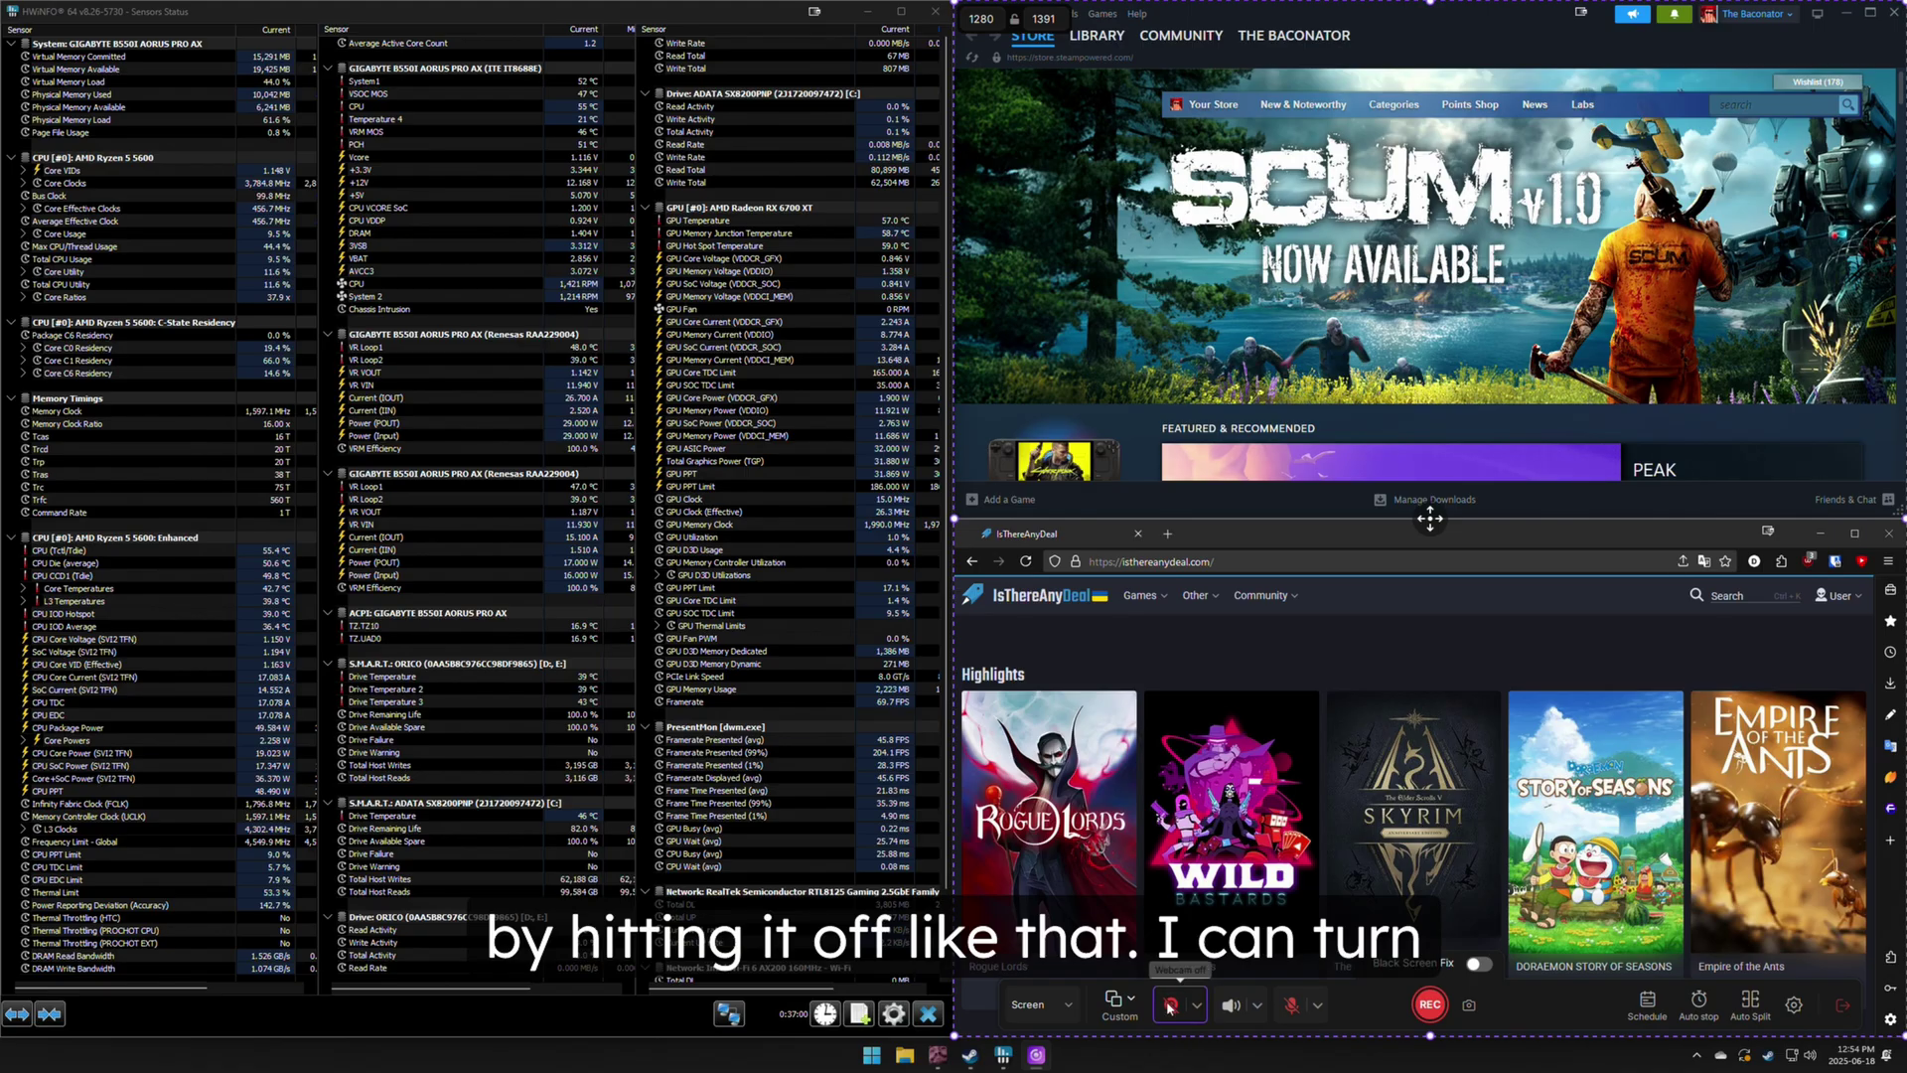
click(1170, 1007)
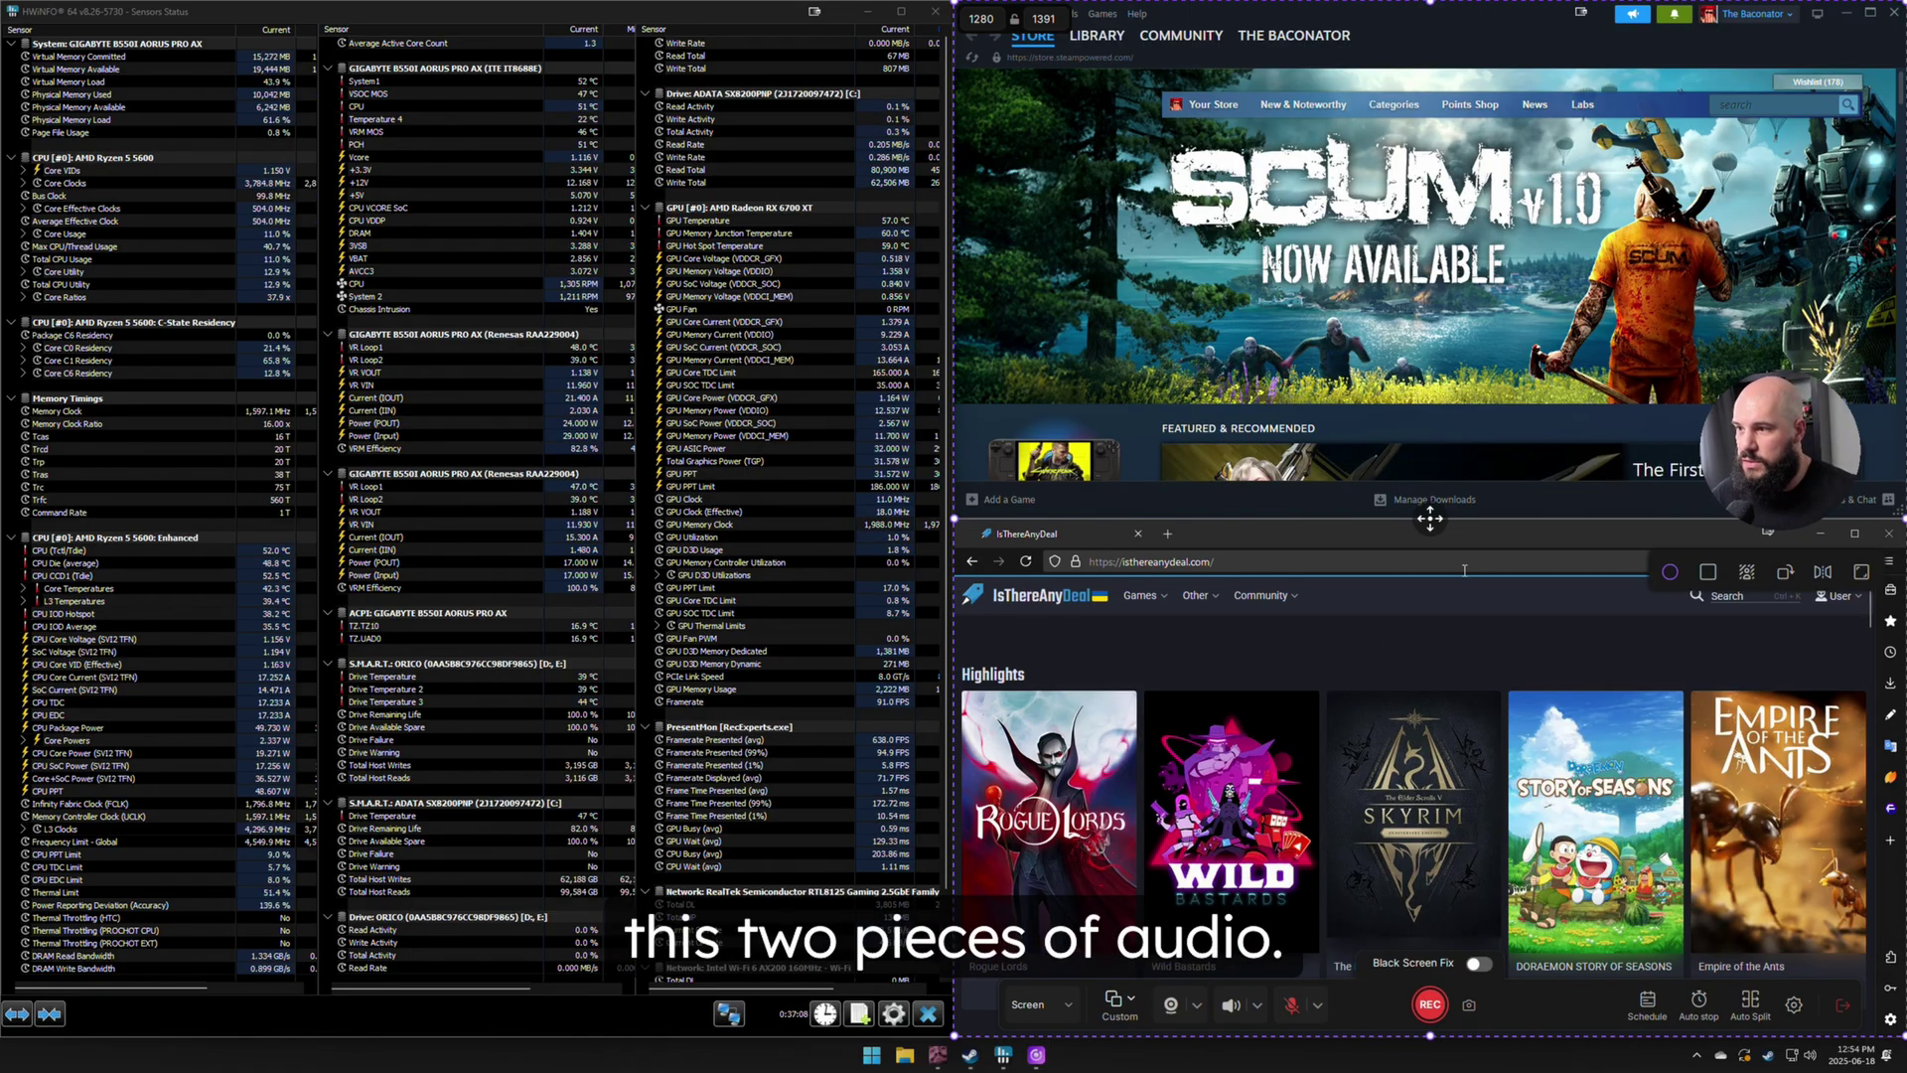
Step: Turn on the default Insta360 Link 2C microphone and start recording the region
click(1317, 1005)
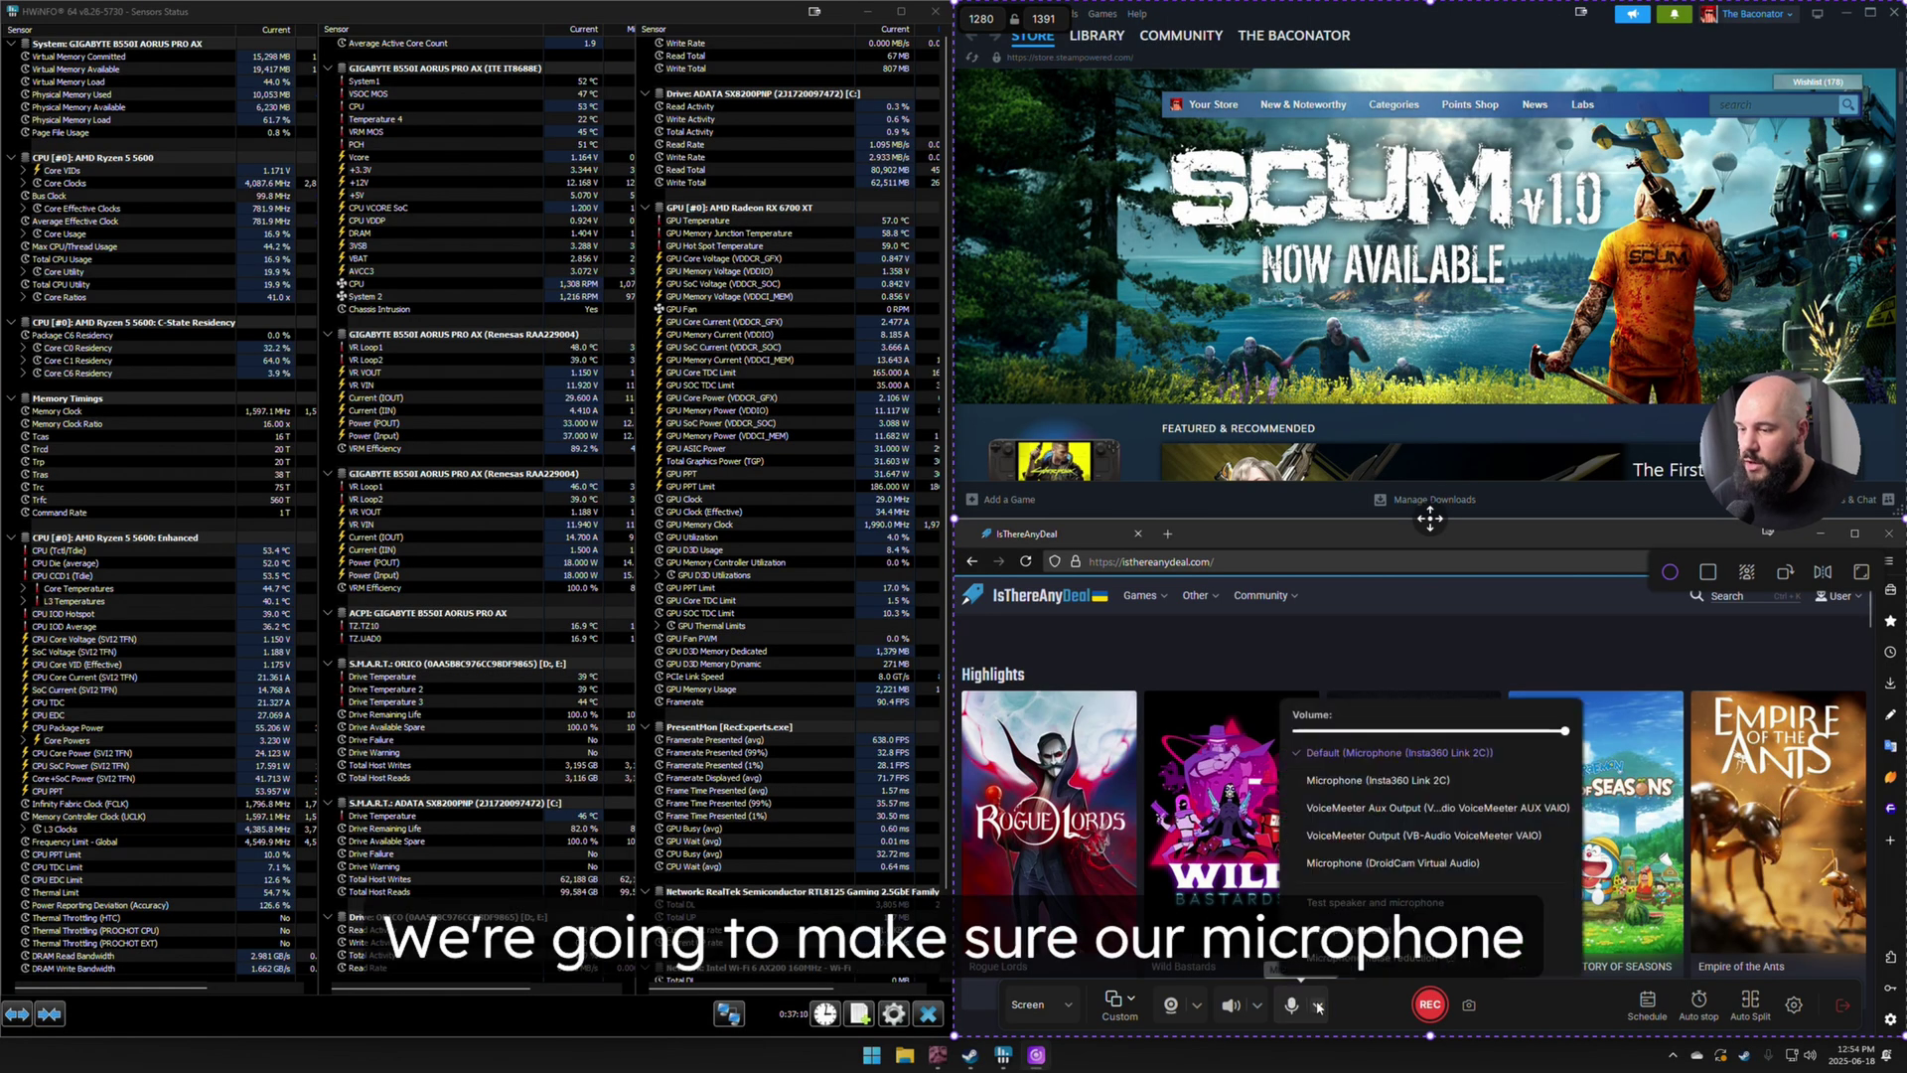
click(1411, 755)
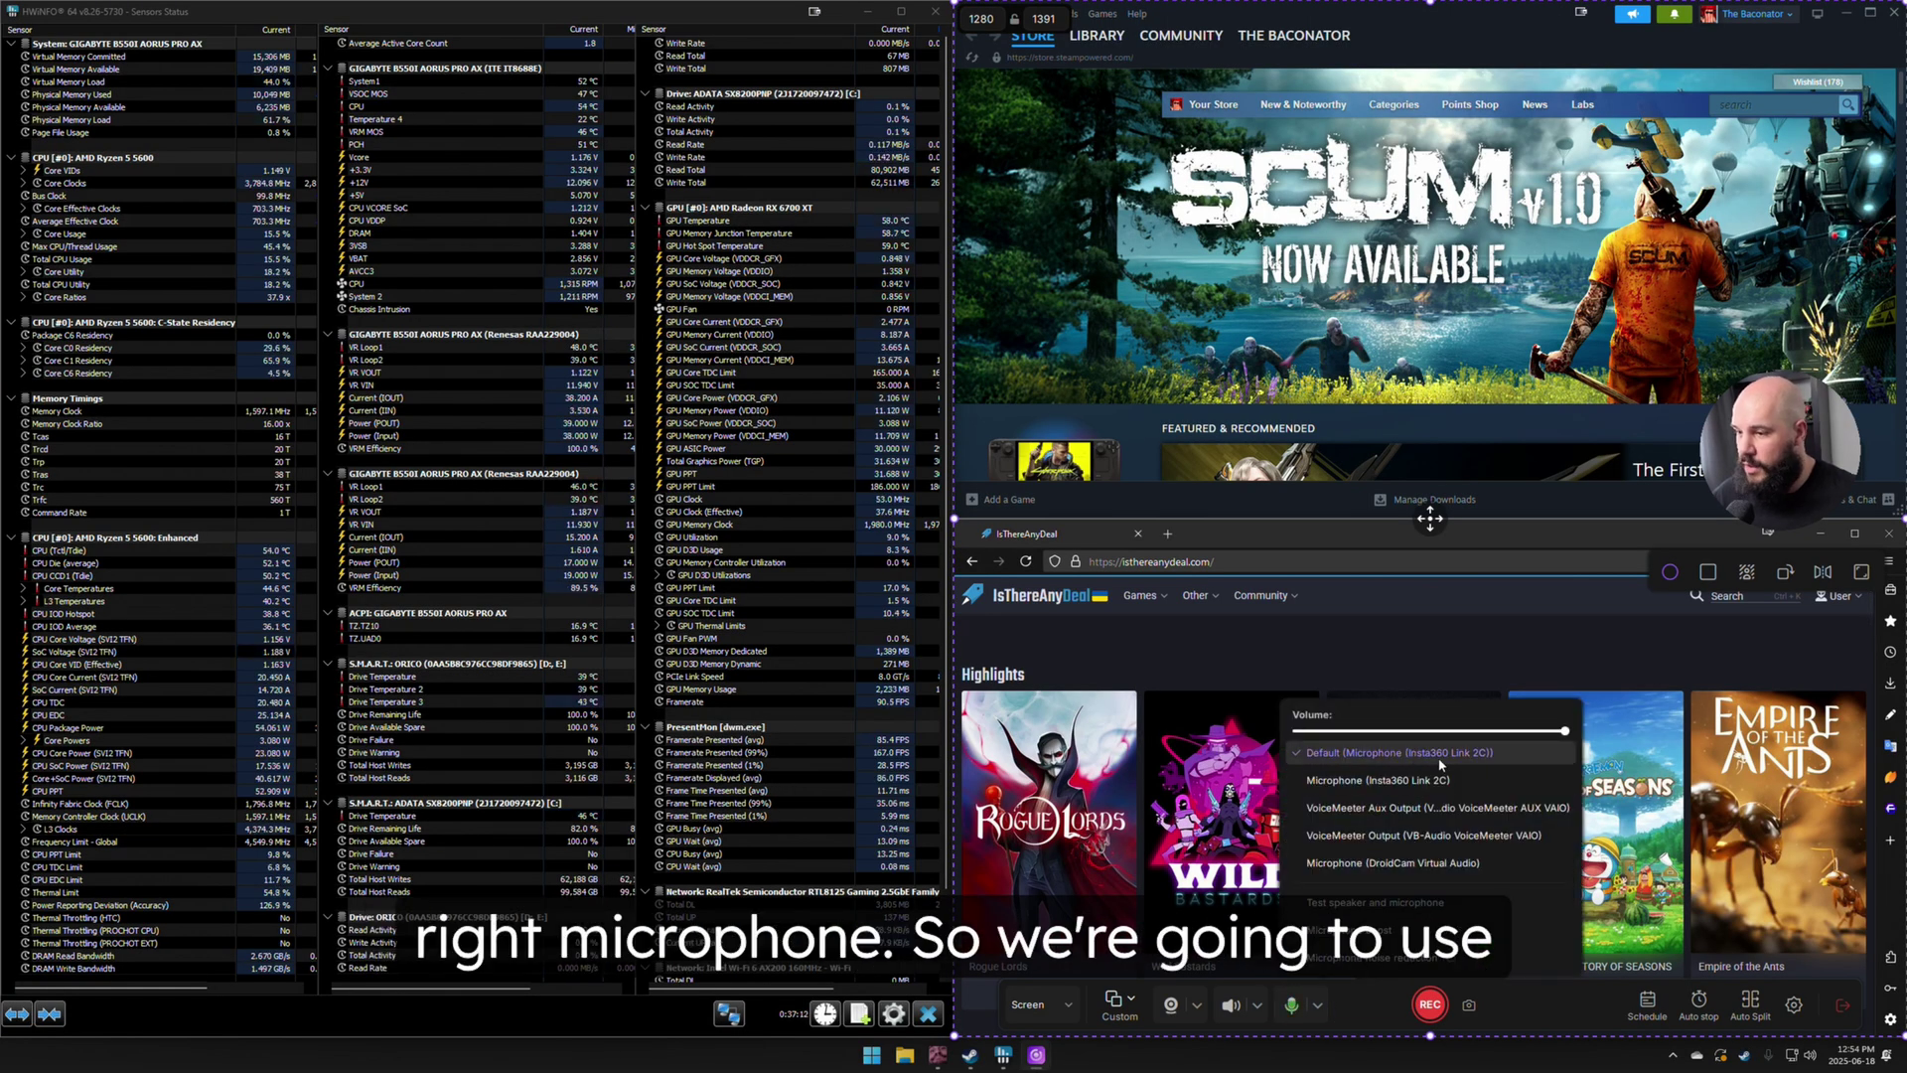
click(1421, 671)
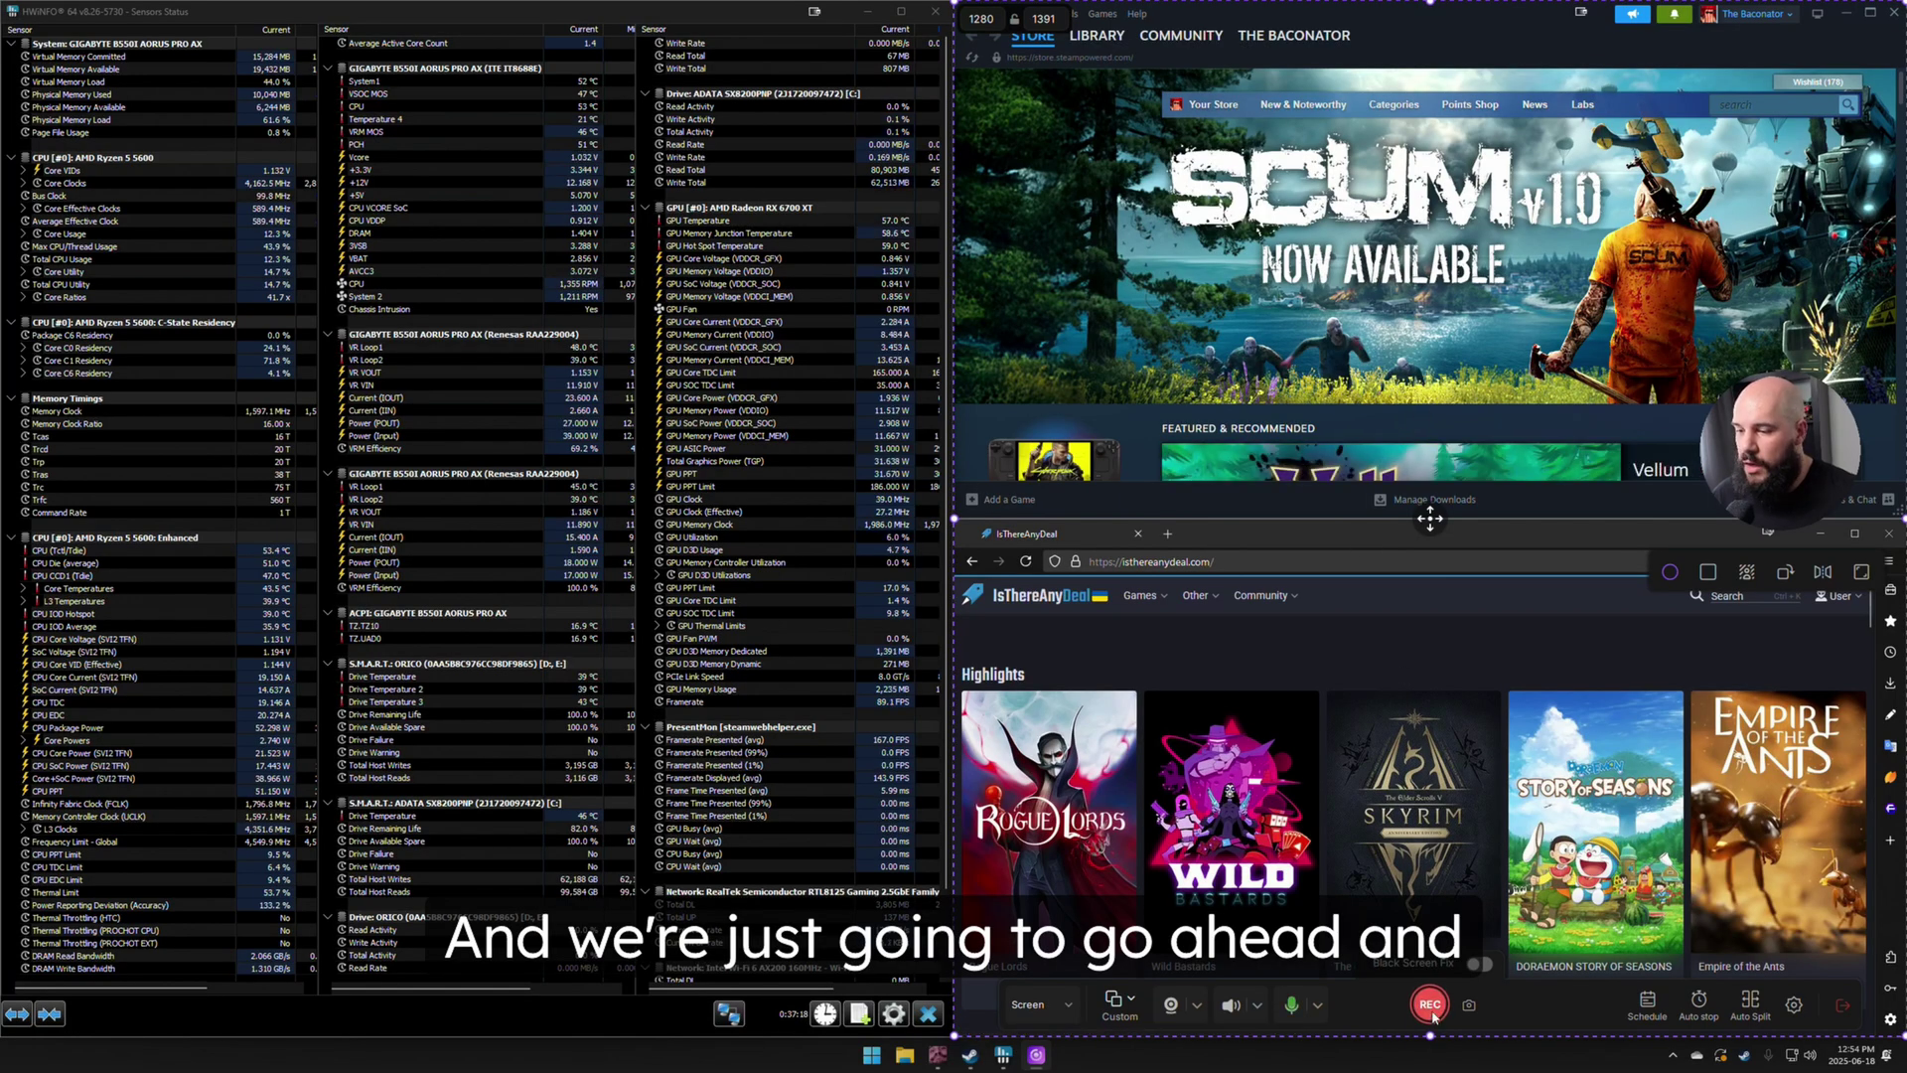
click(1432, 1013)
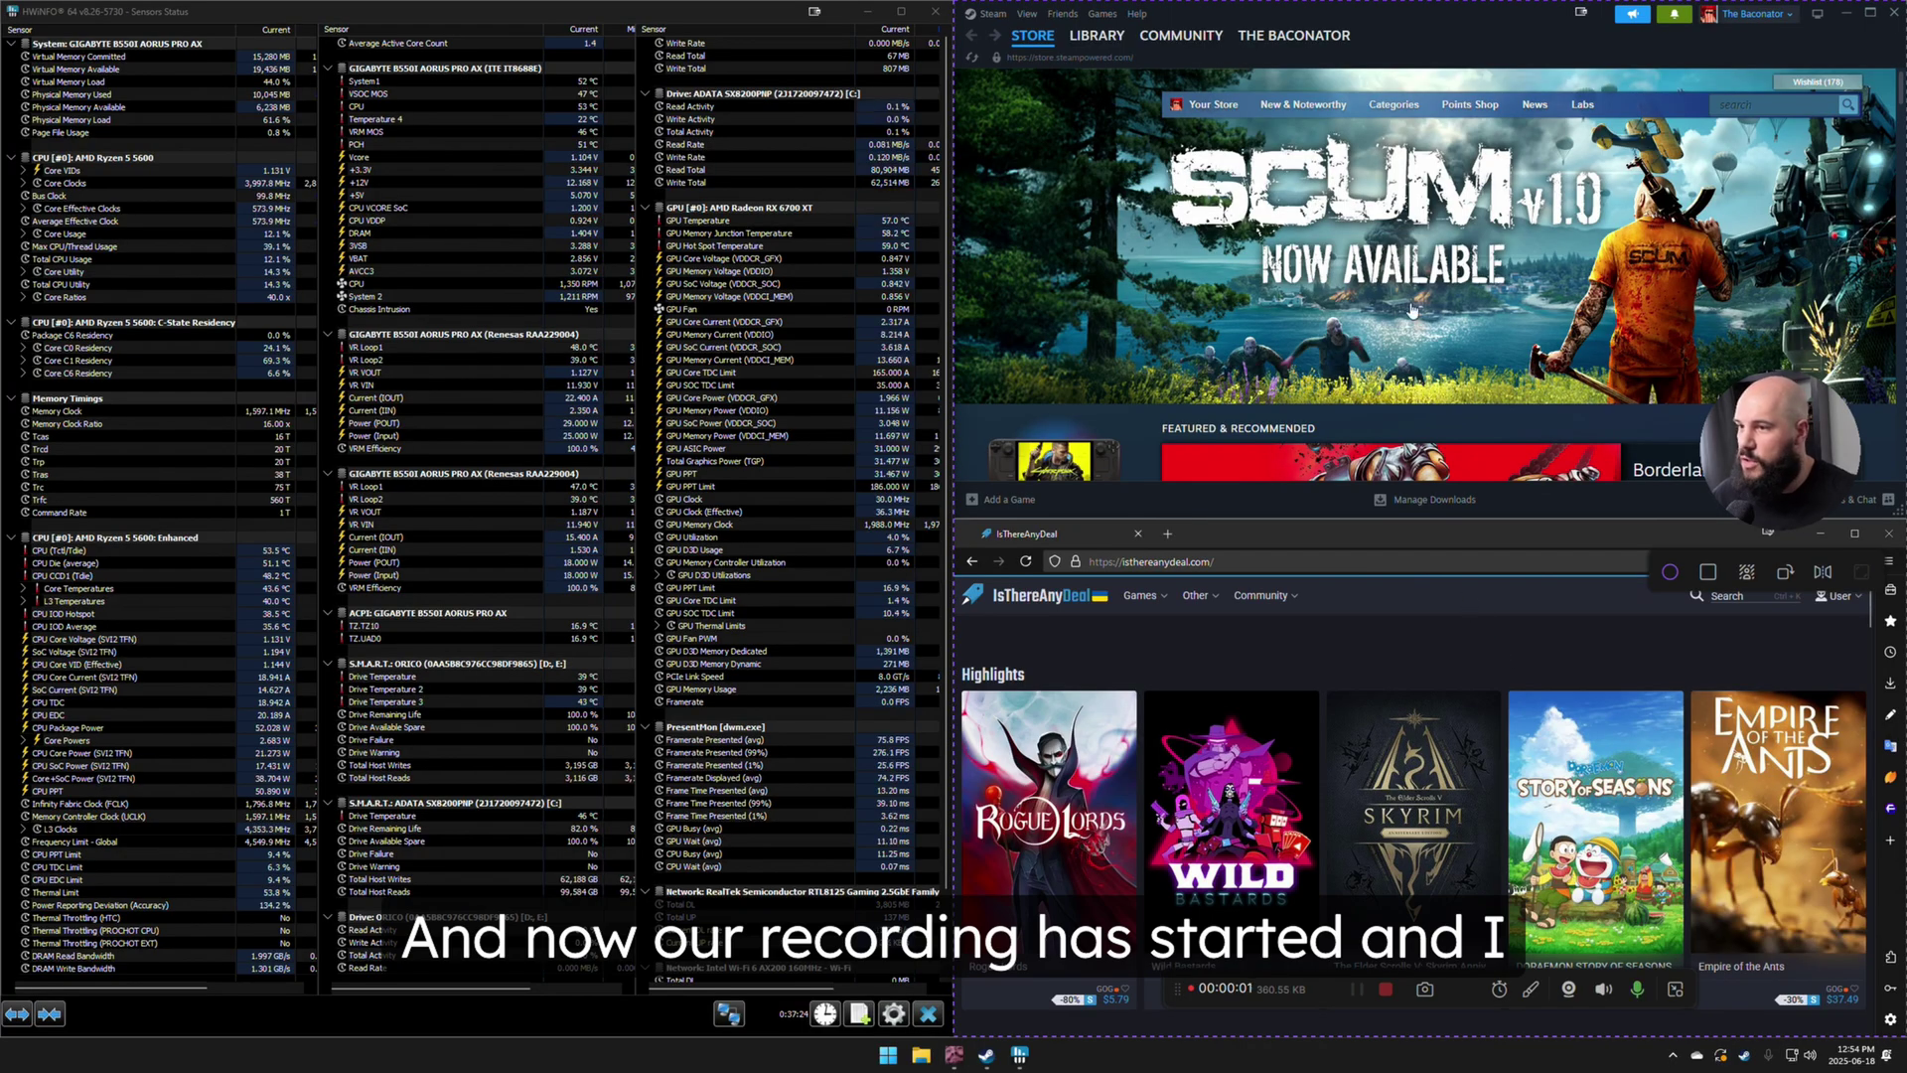
Step: Scroll the recorded page down, then stop the custom-area recording to save clip 20250618_125433
scroll(1412, 310, down, 8)
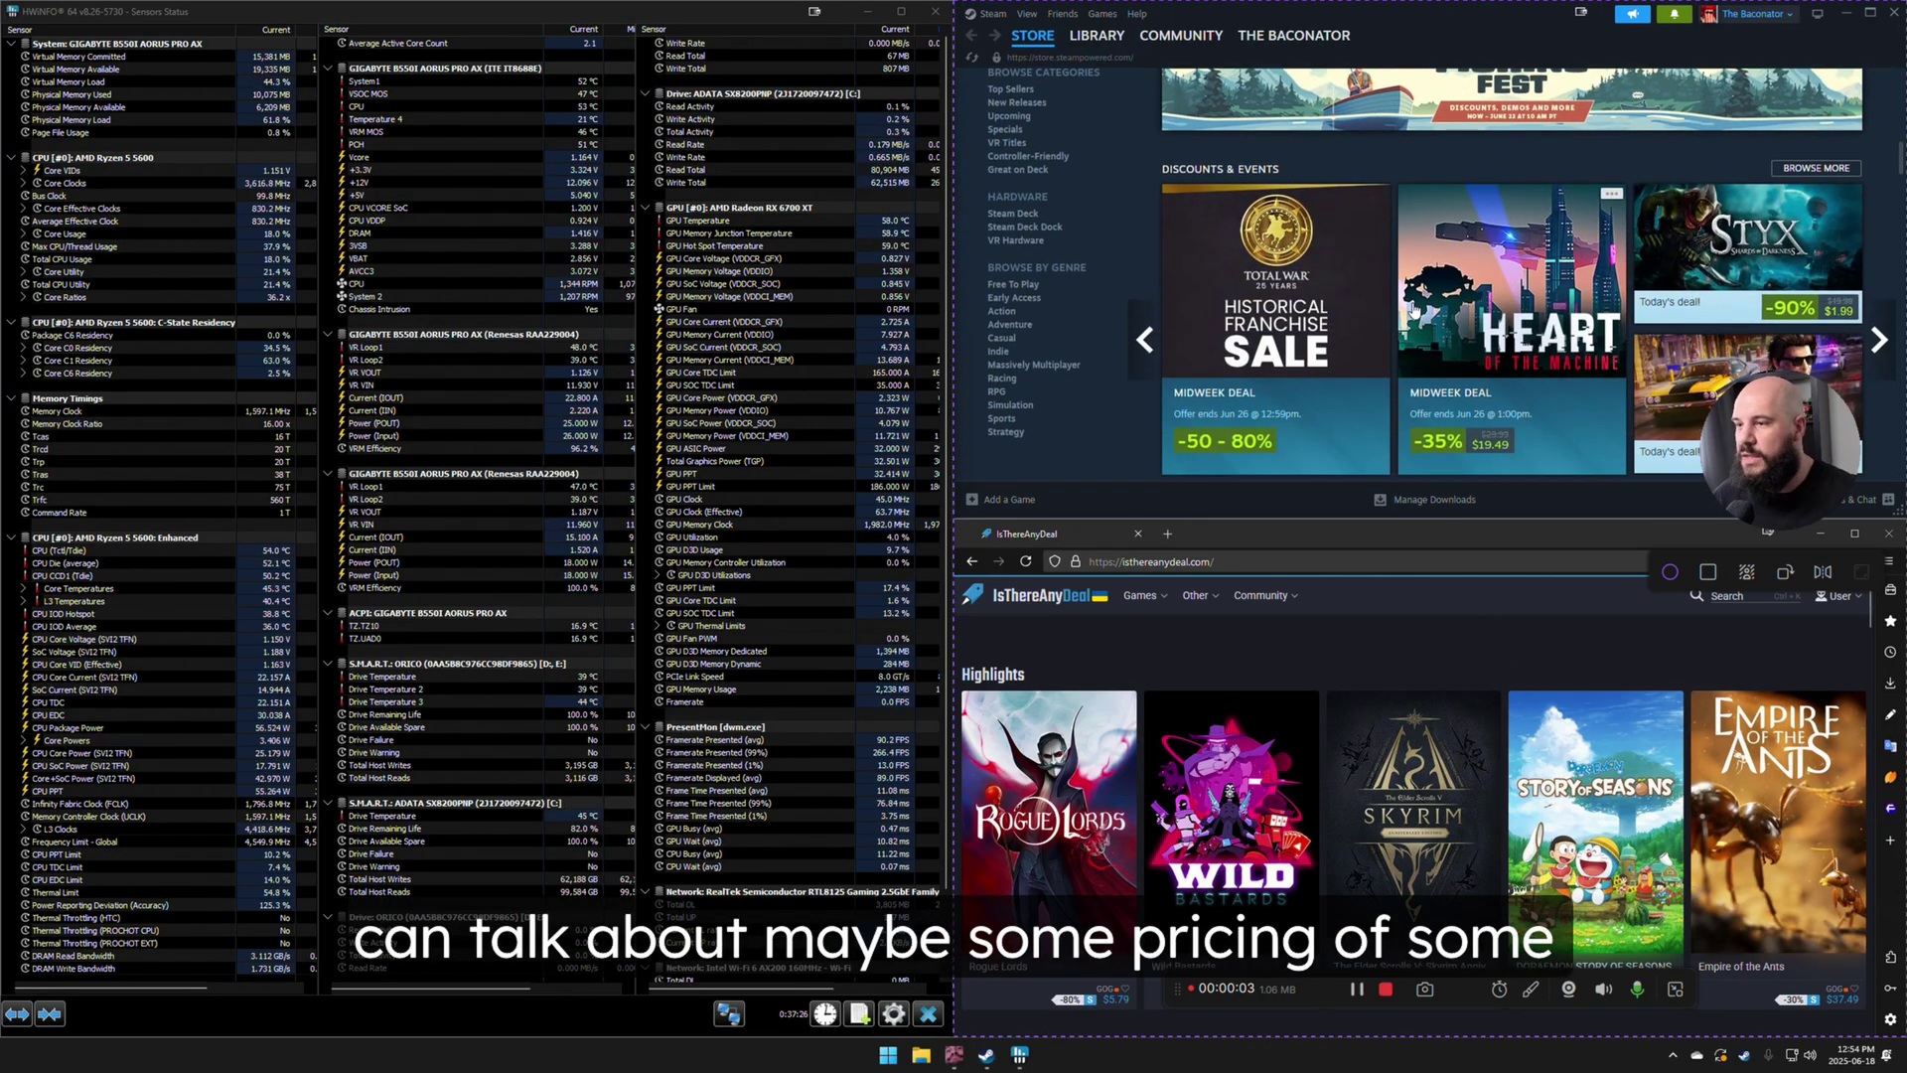
scroll(1416, 311, down, 8)
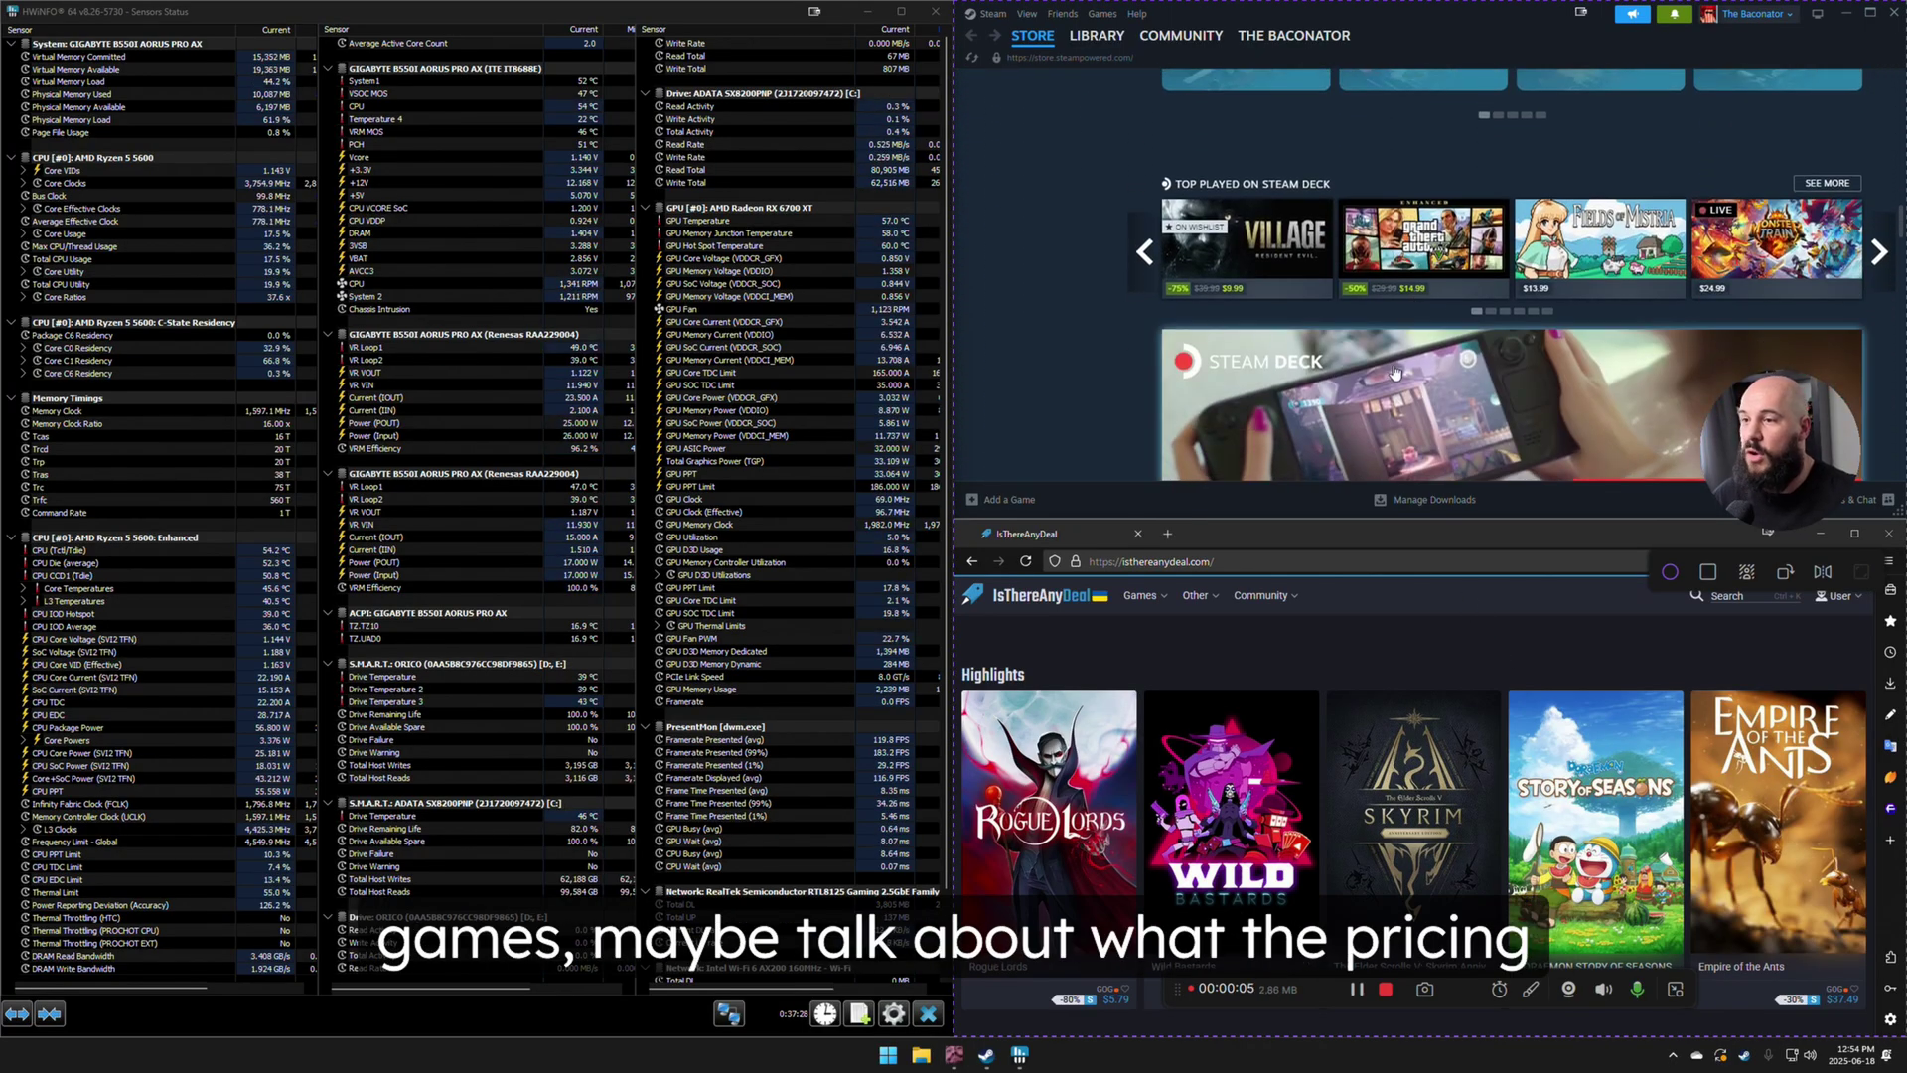
scroll(1394, 371, down, 3)
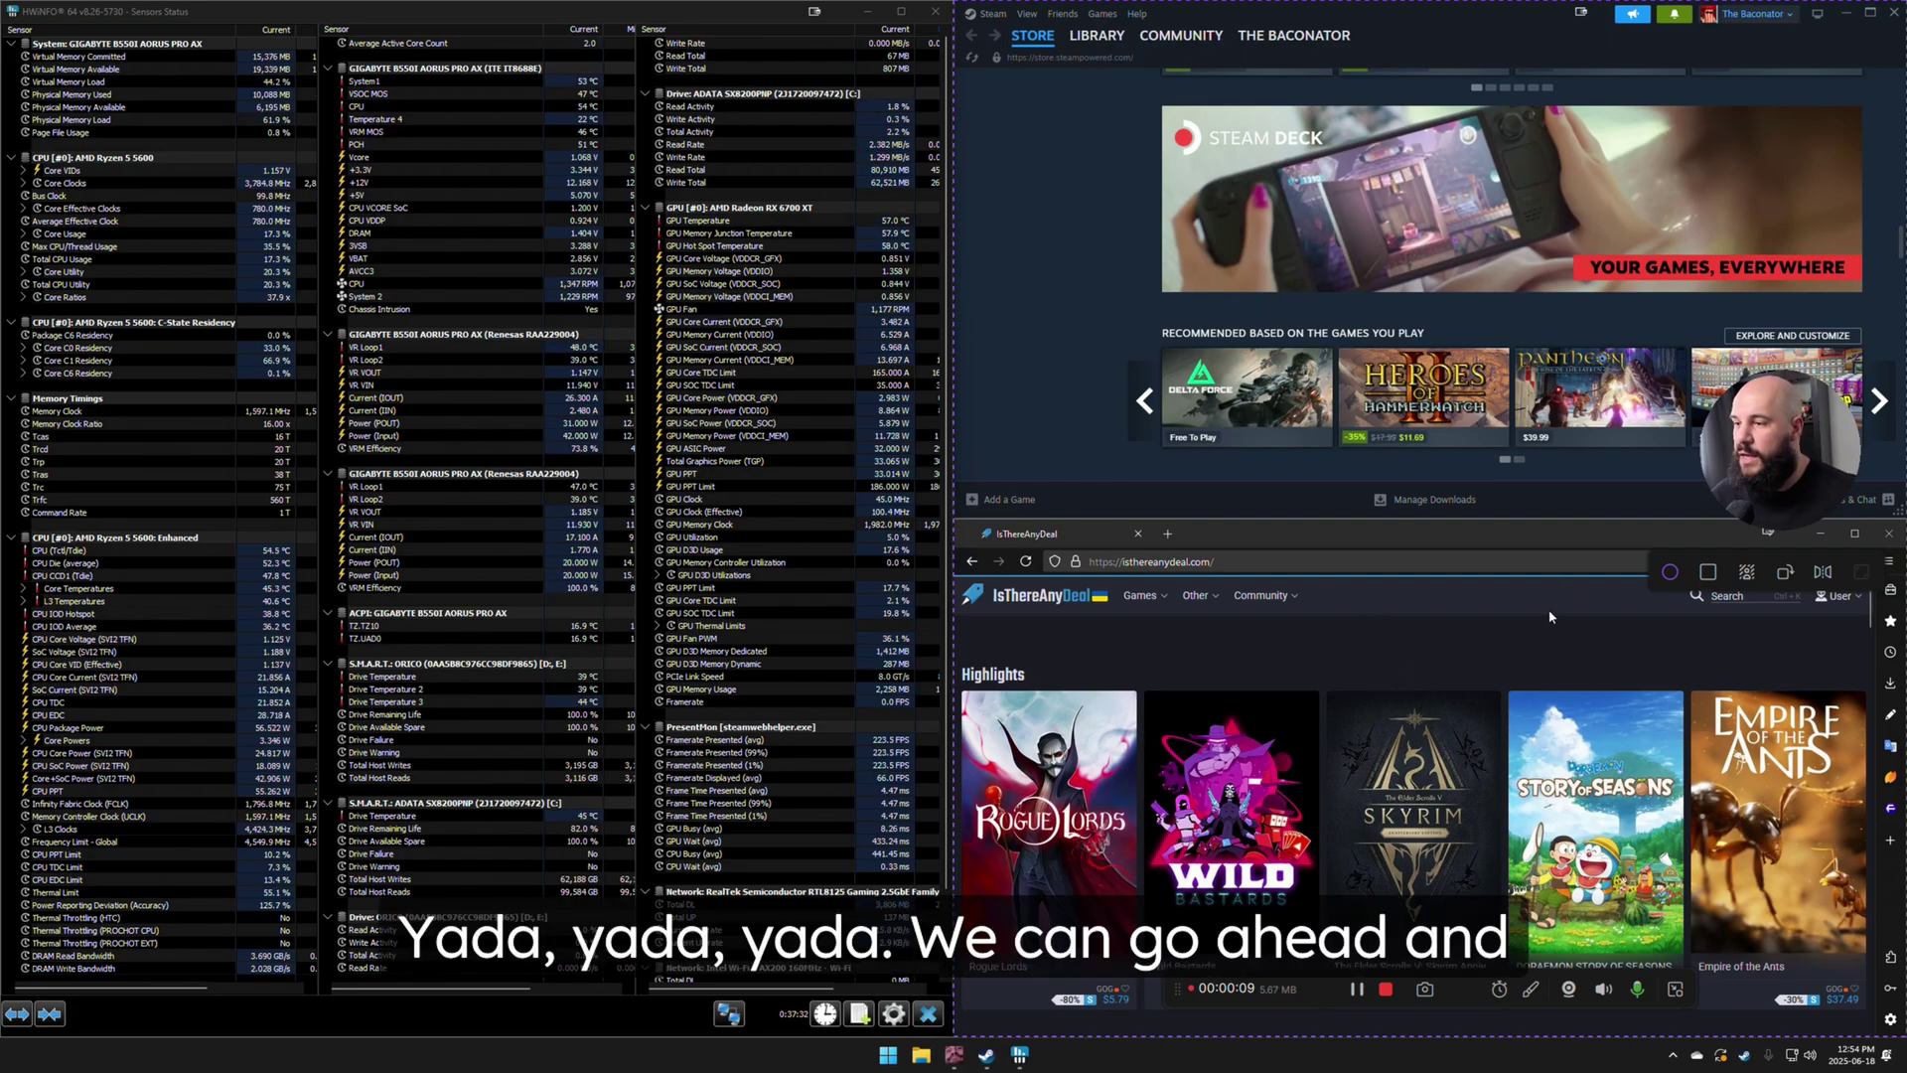
click(1387, 990)
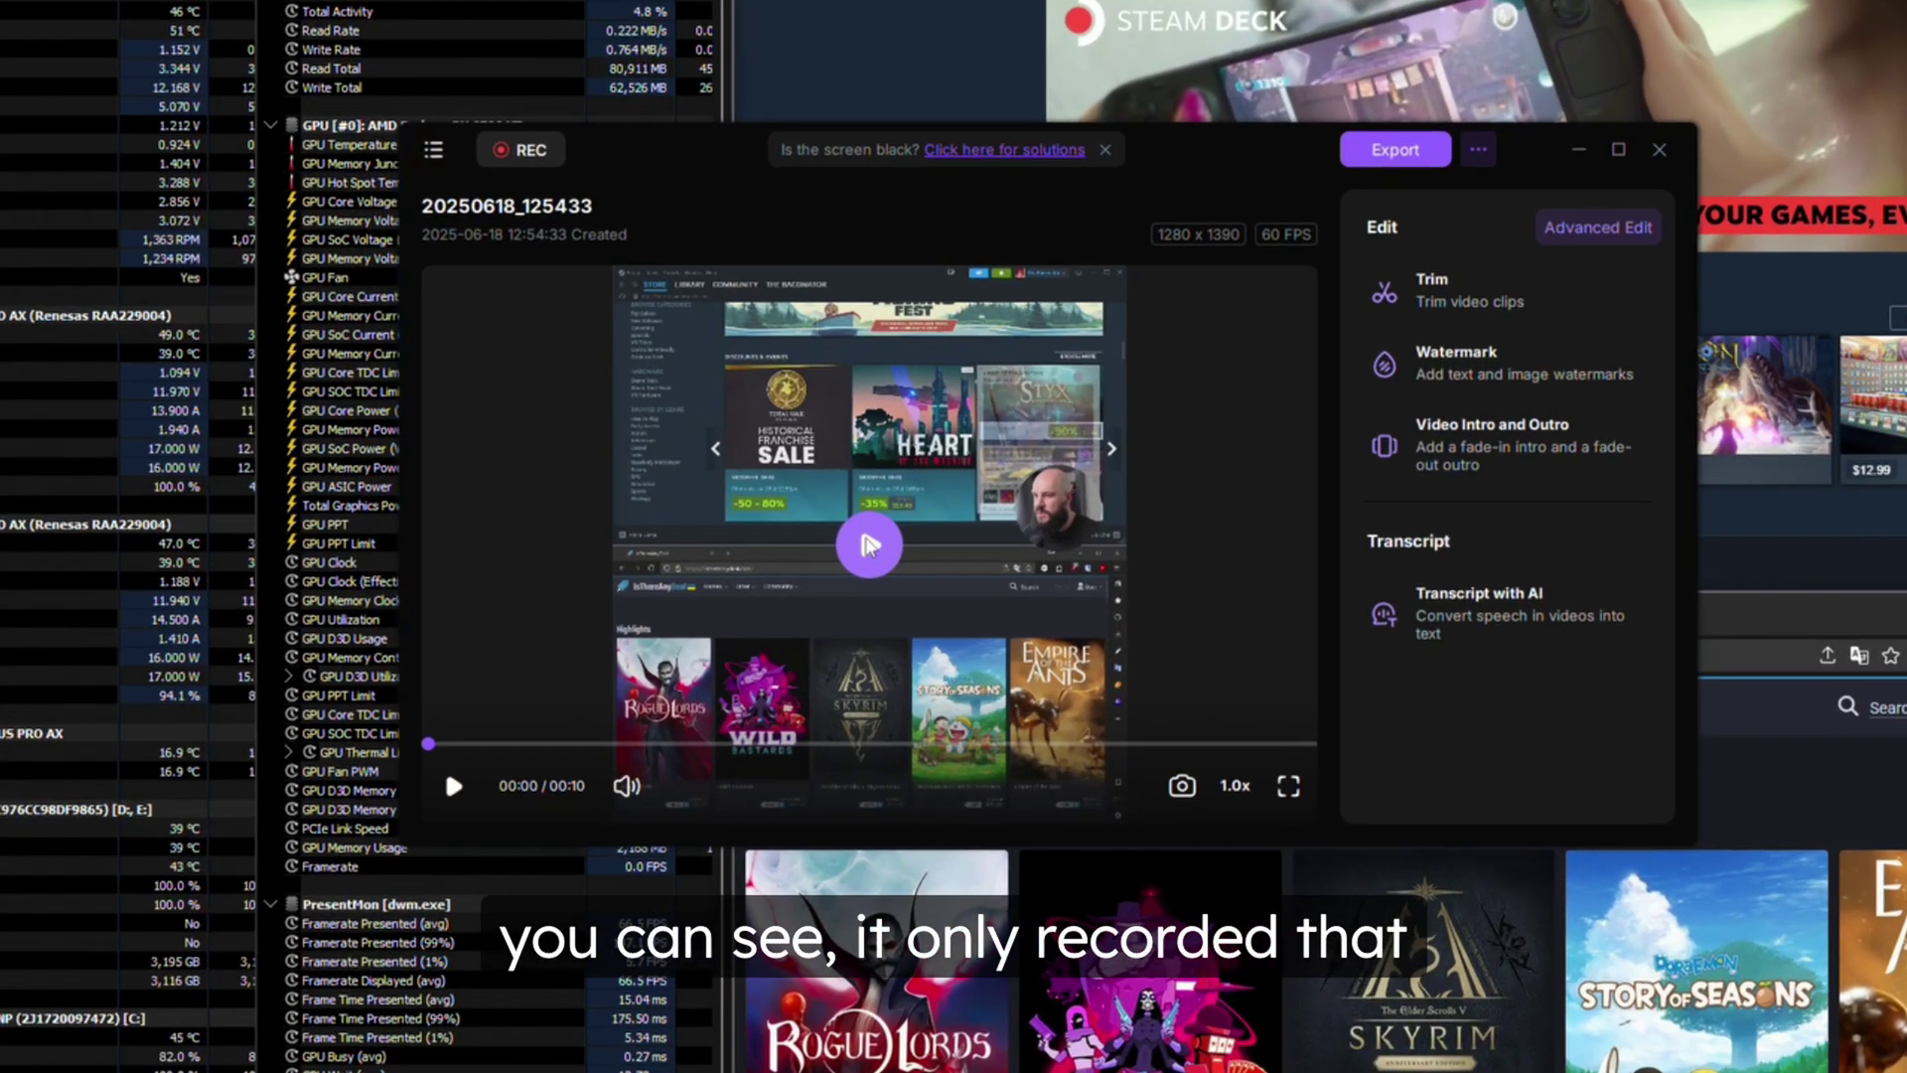
Step: Play the 10-second clip 20250618_125433 in the preview window
click(856, 564)
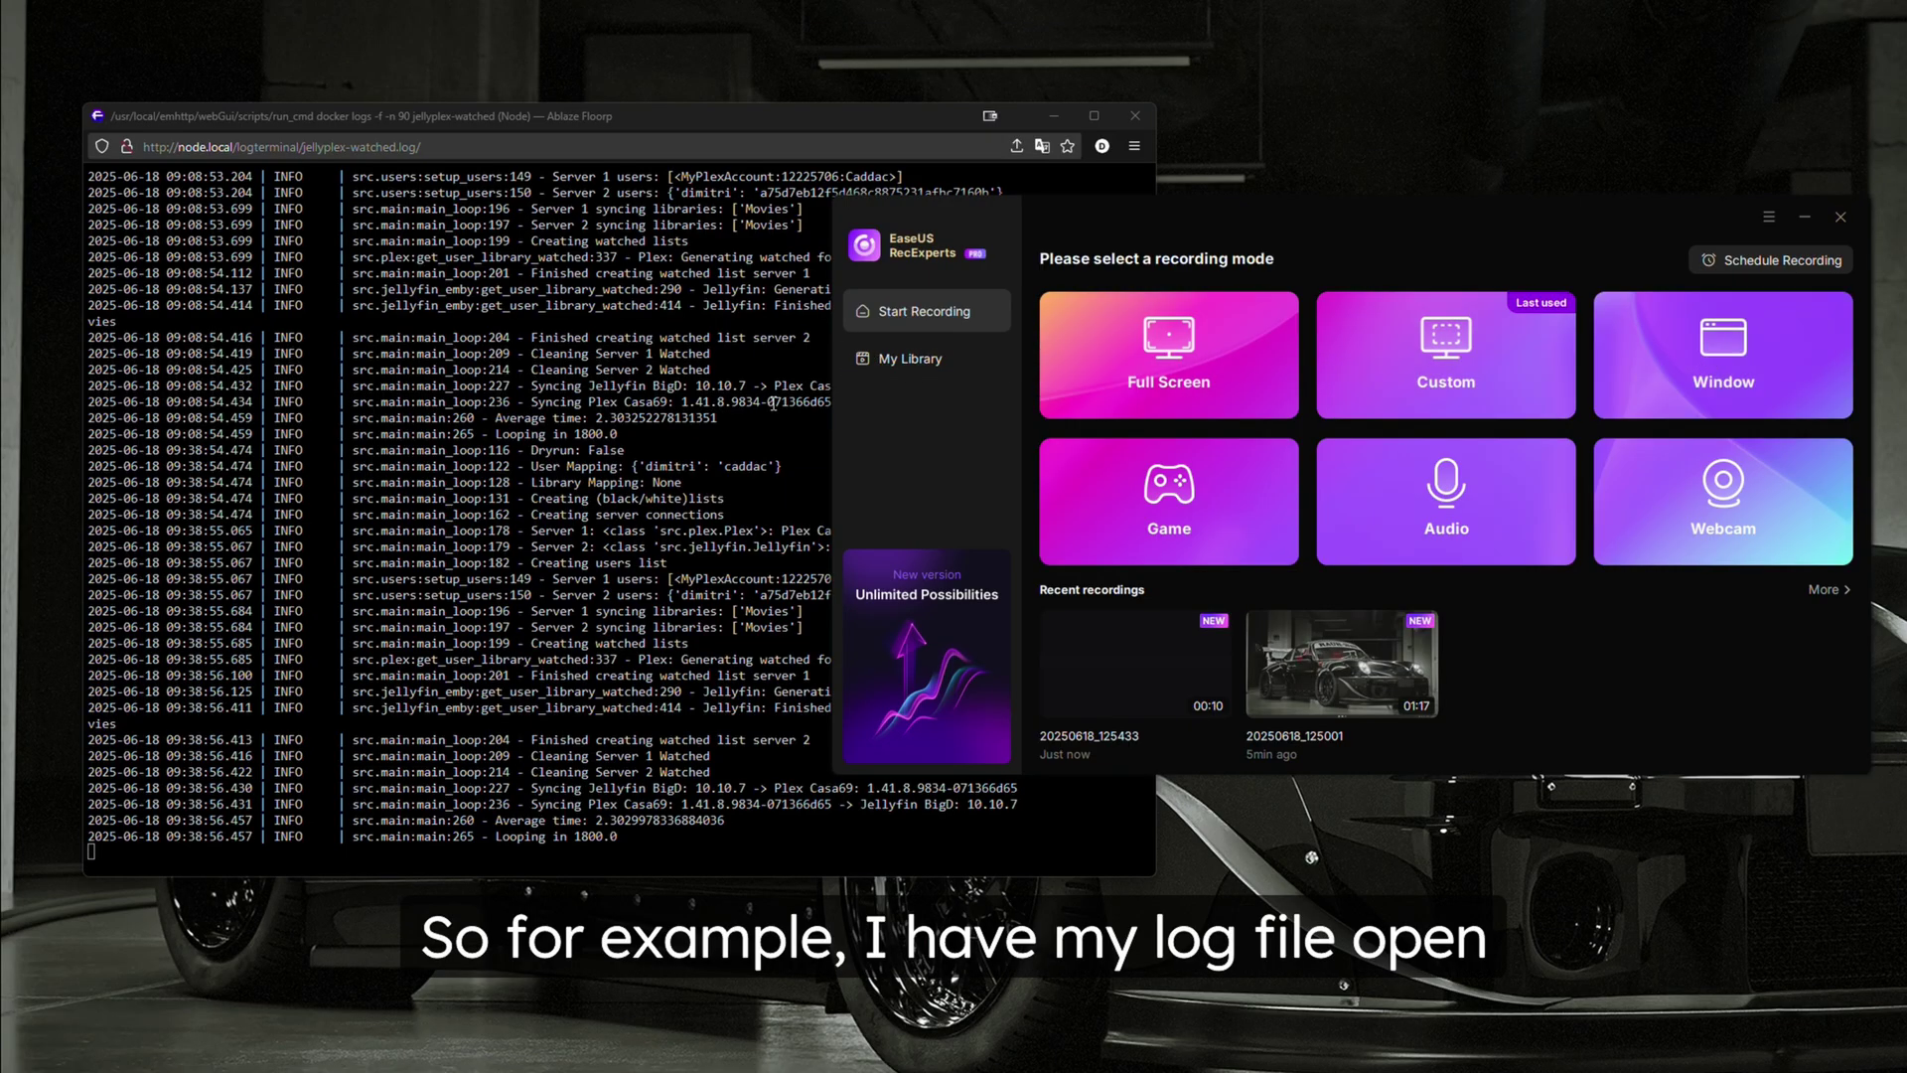
Step: Record the 1216 × 874 jellyplex-watched log window in Window mode with the webcam turned off
click(1700, 354)
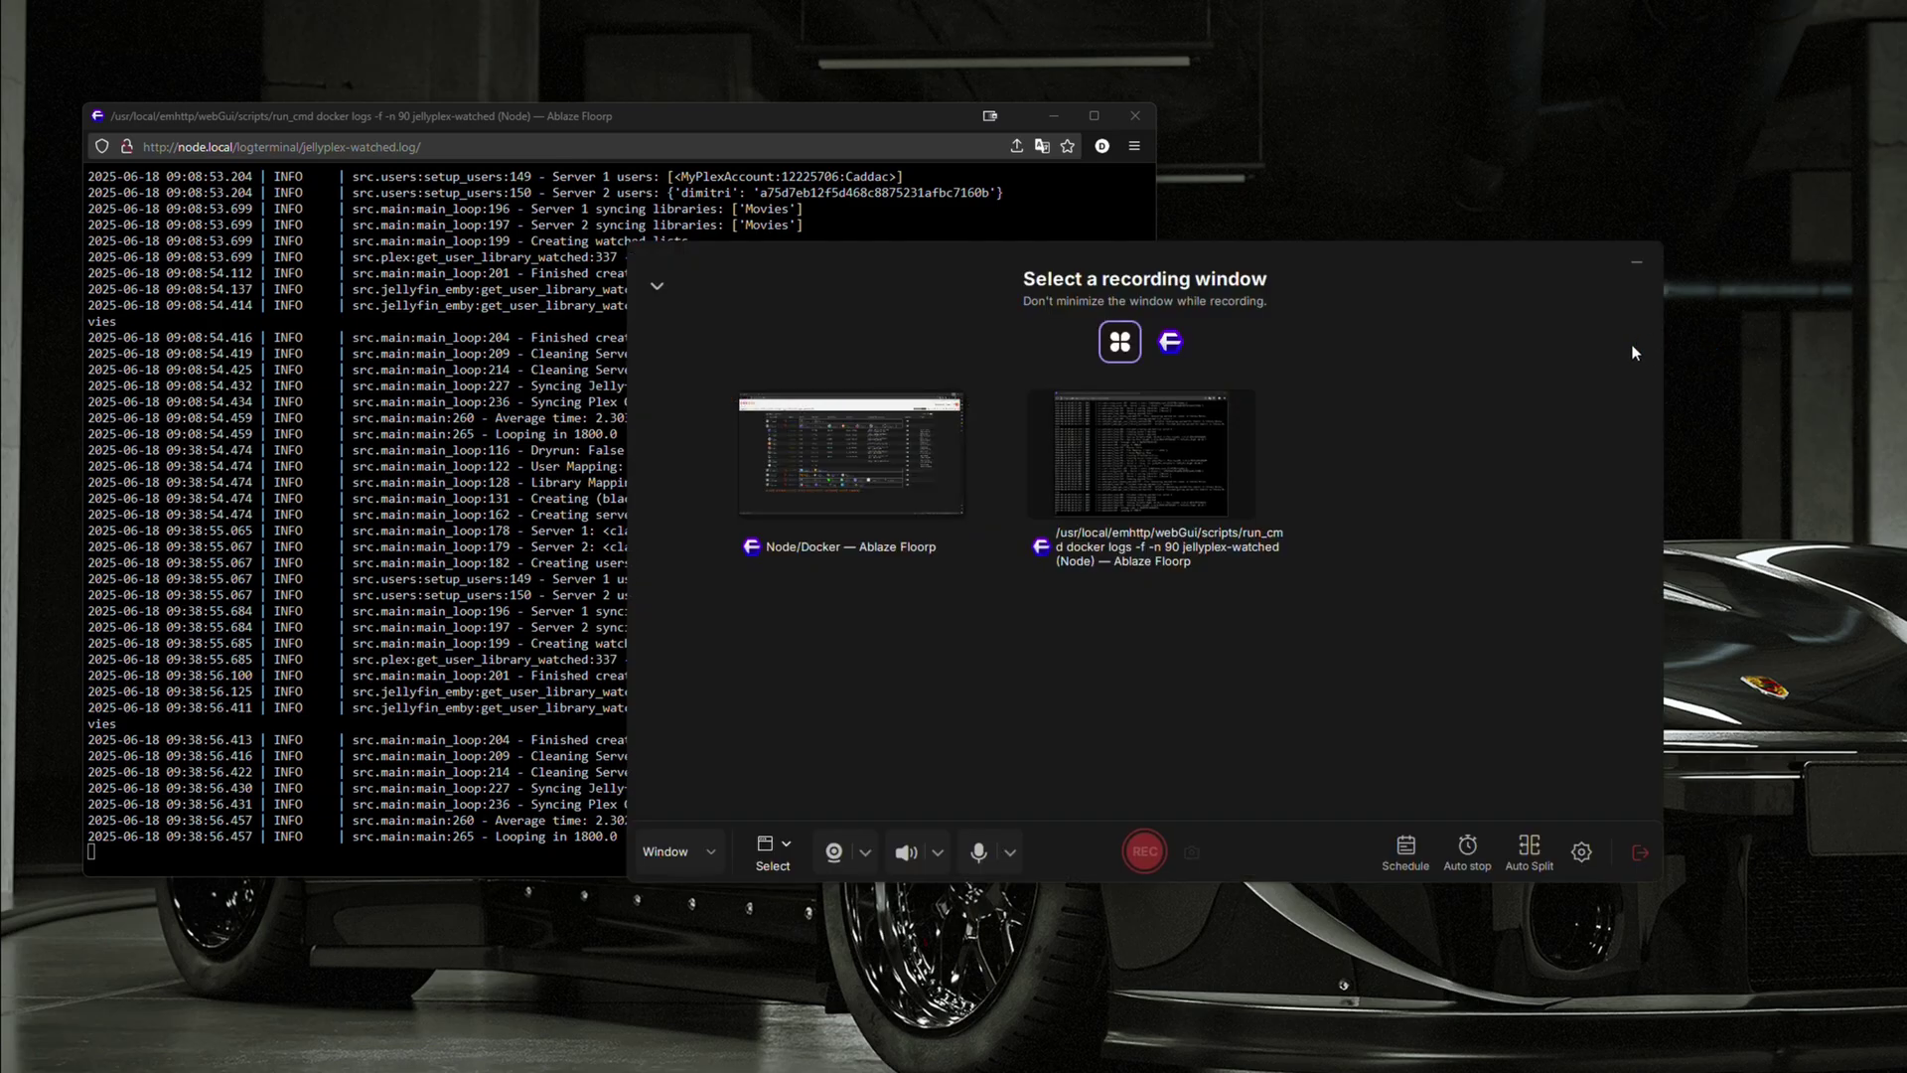
click(1114, 458)
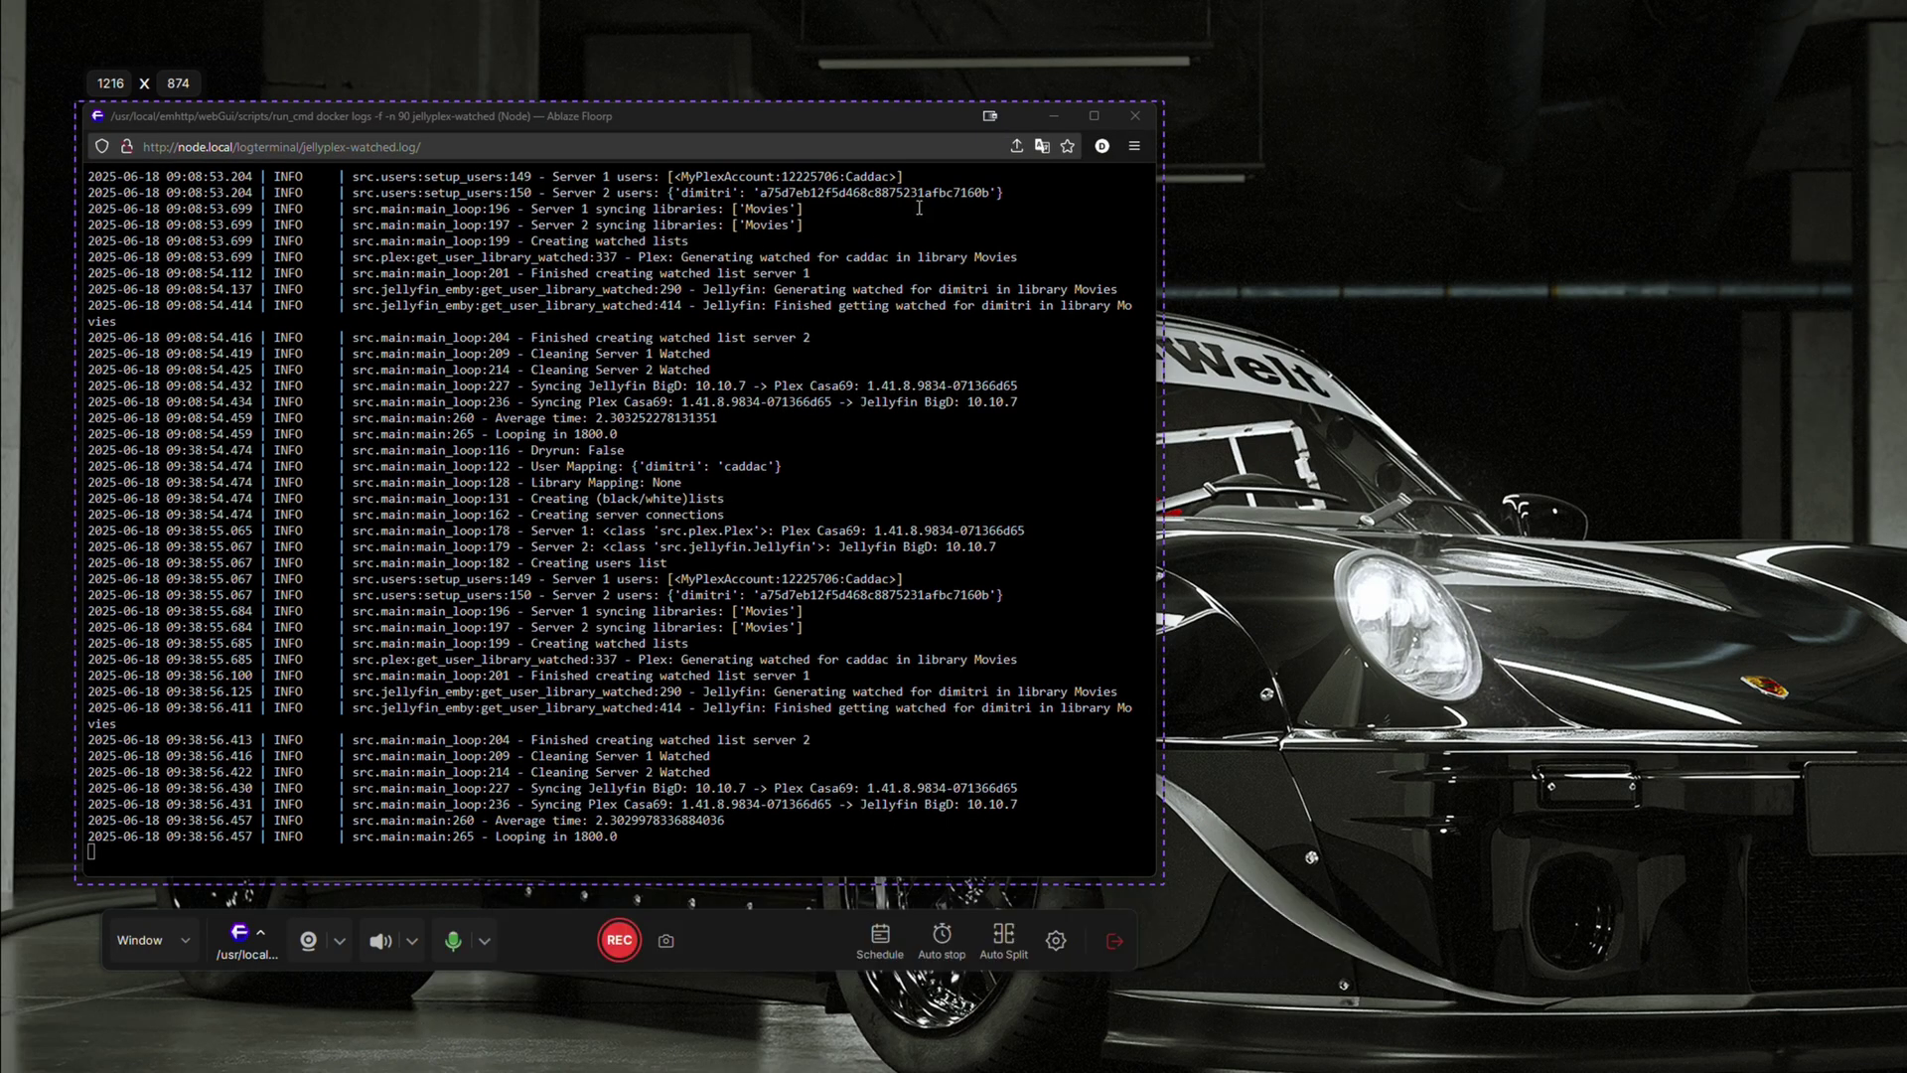
drag(1388, 435, 1090, 486)
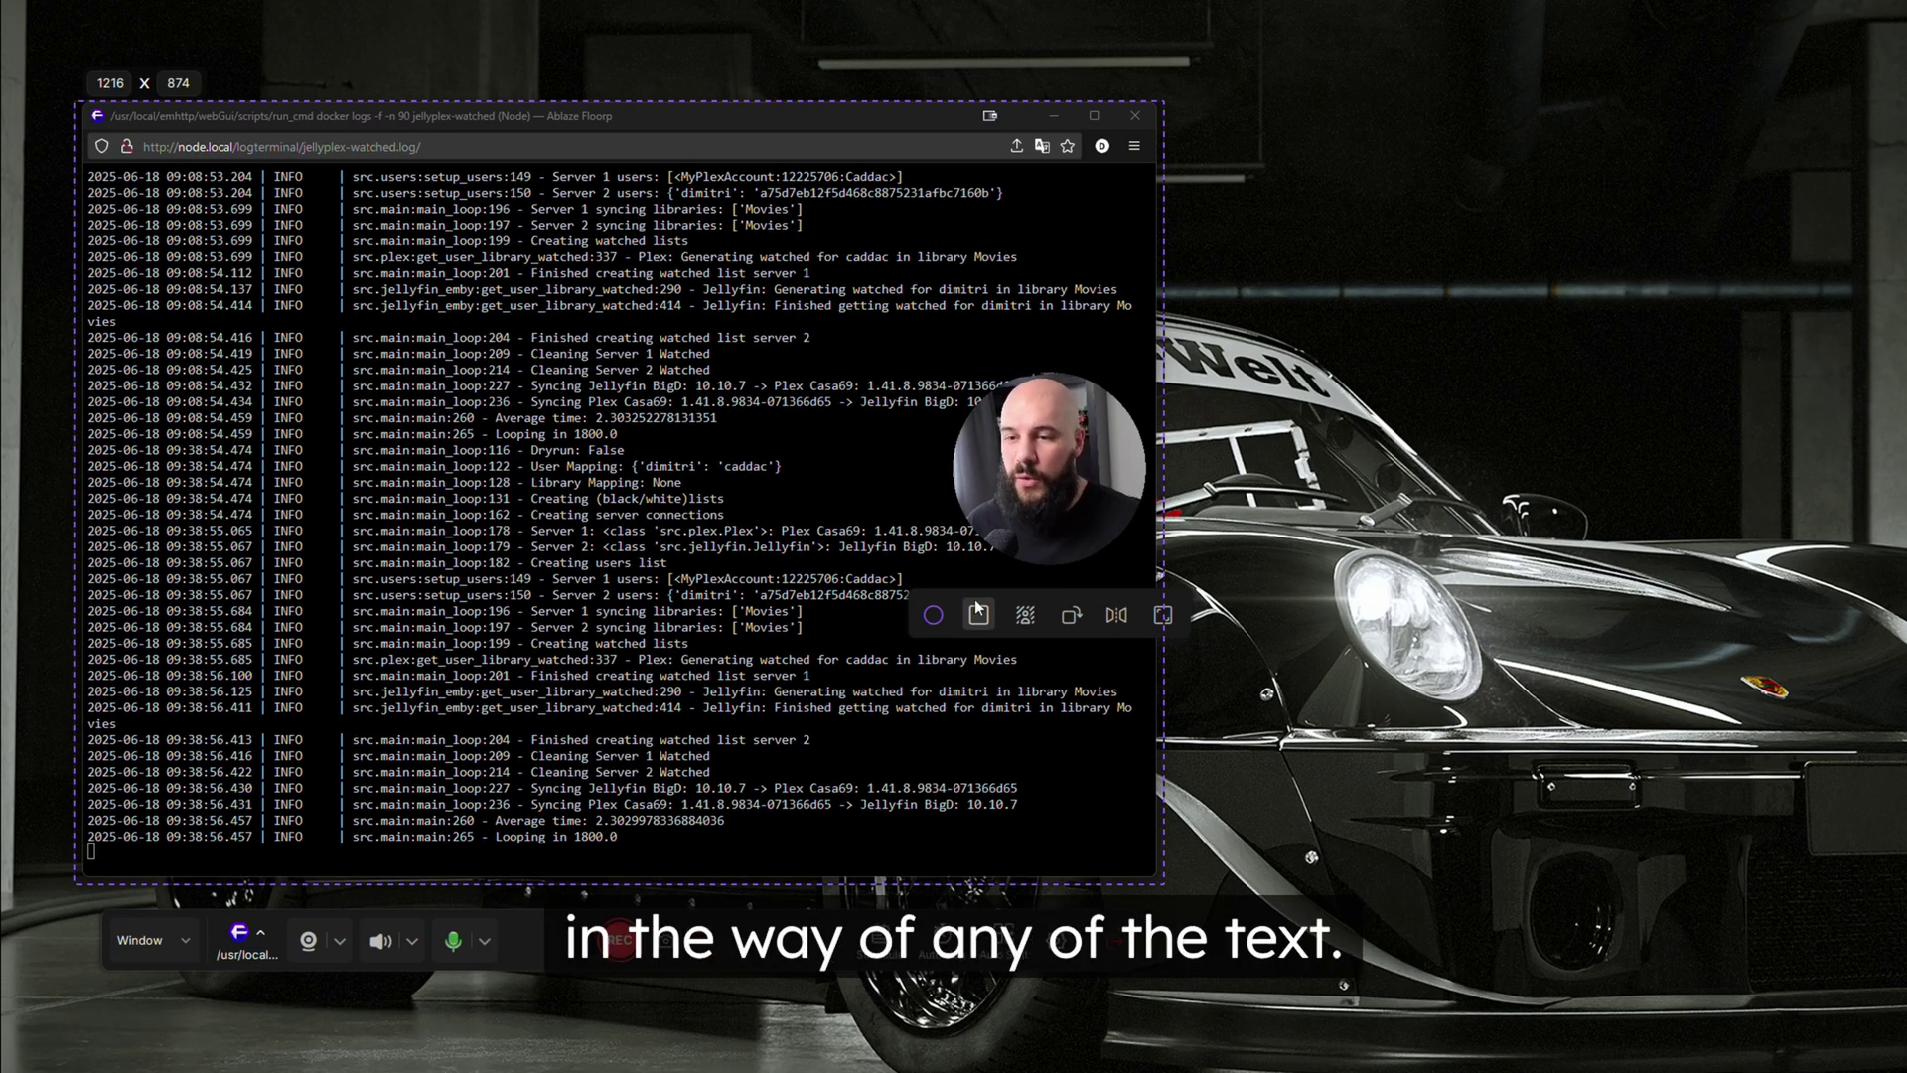
click(306, 948)
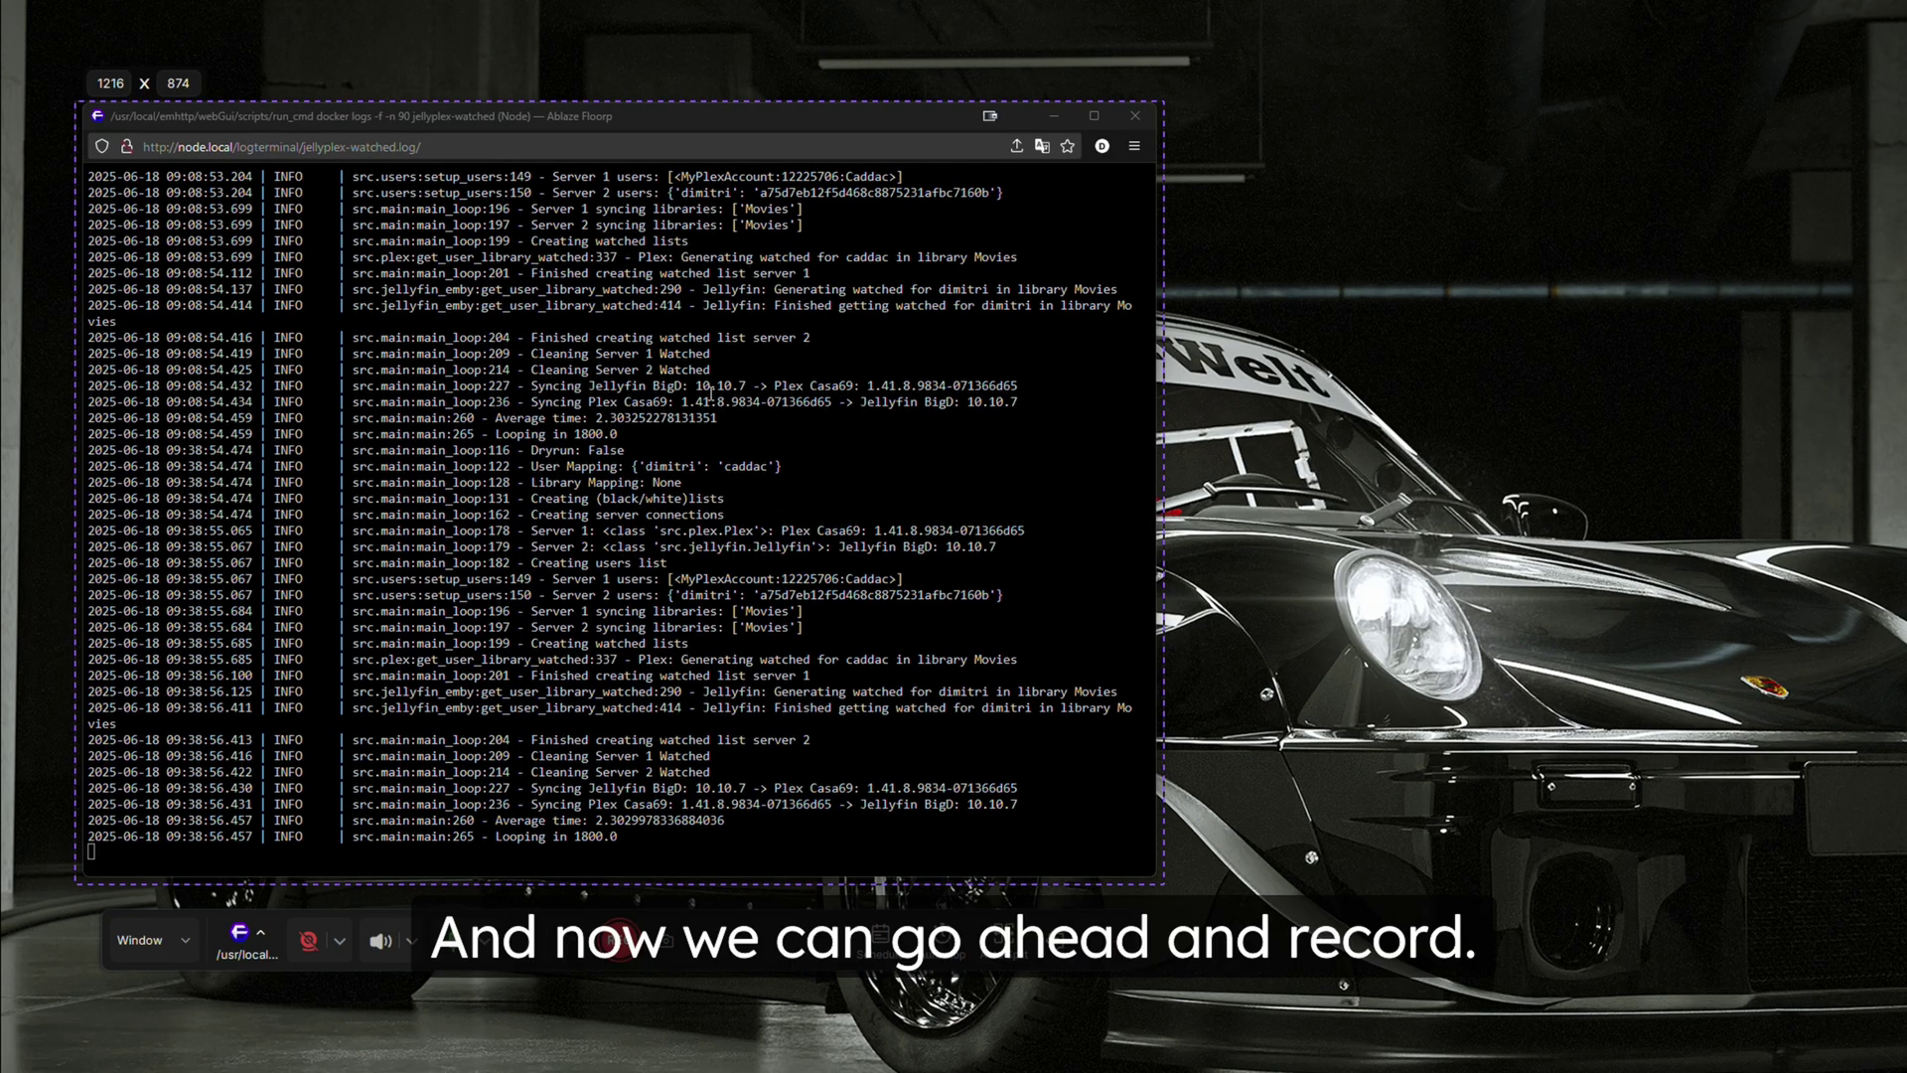
click(617, 939)
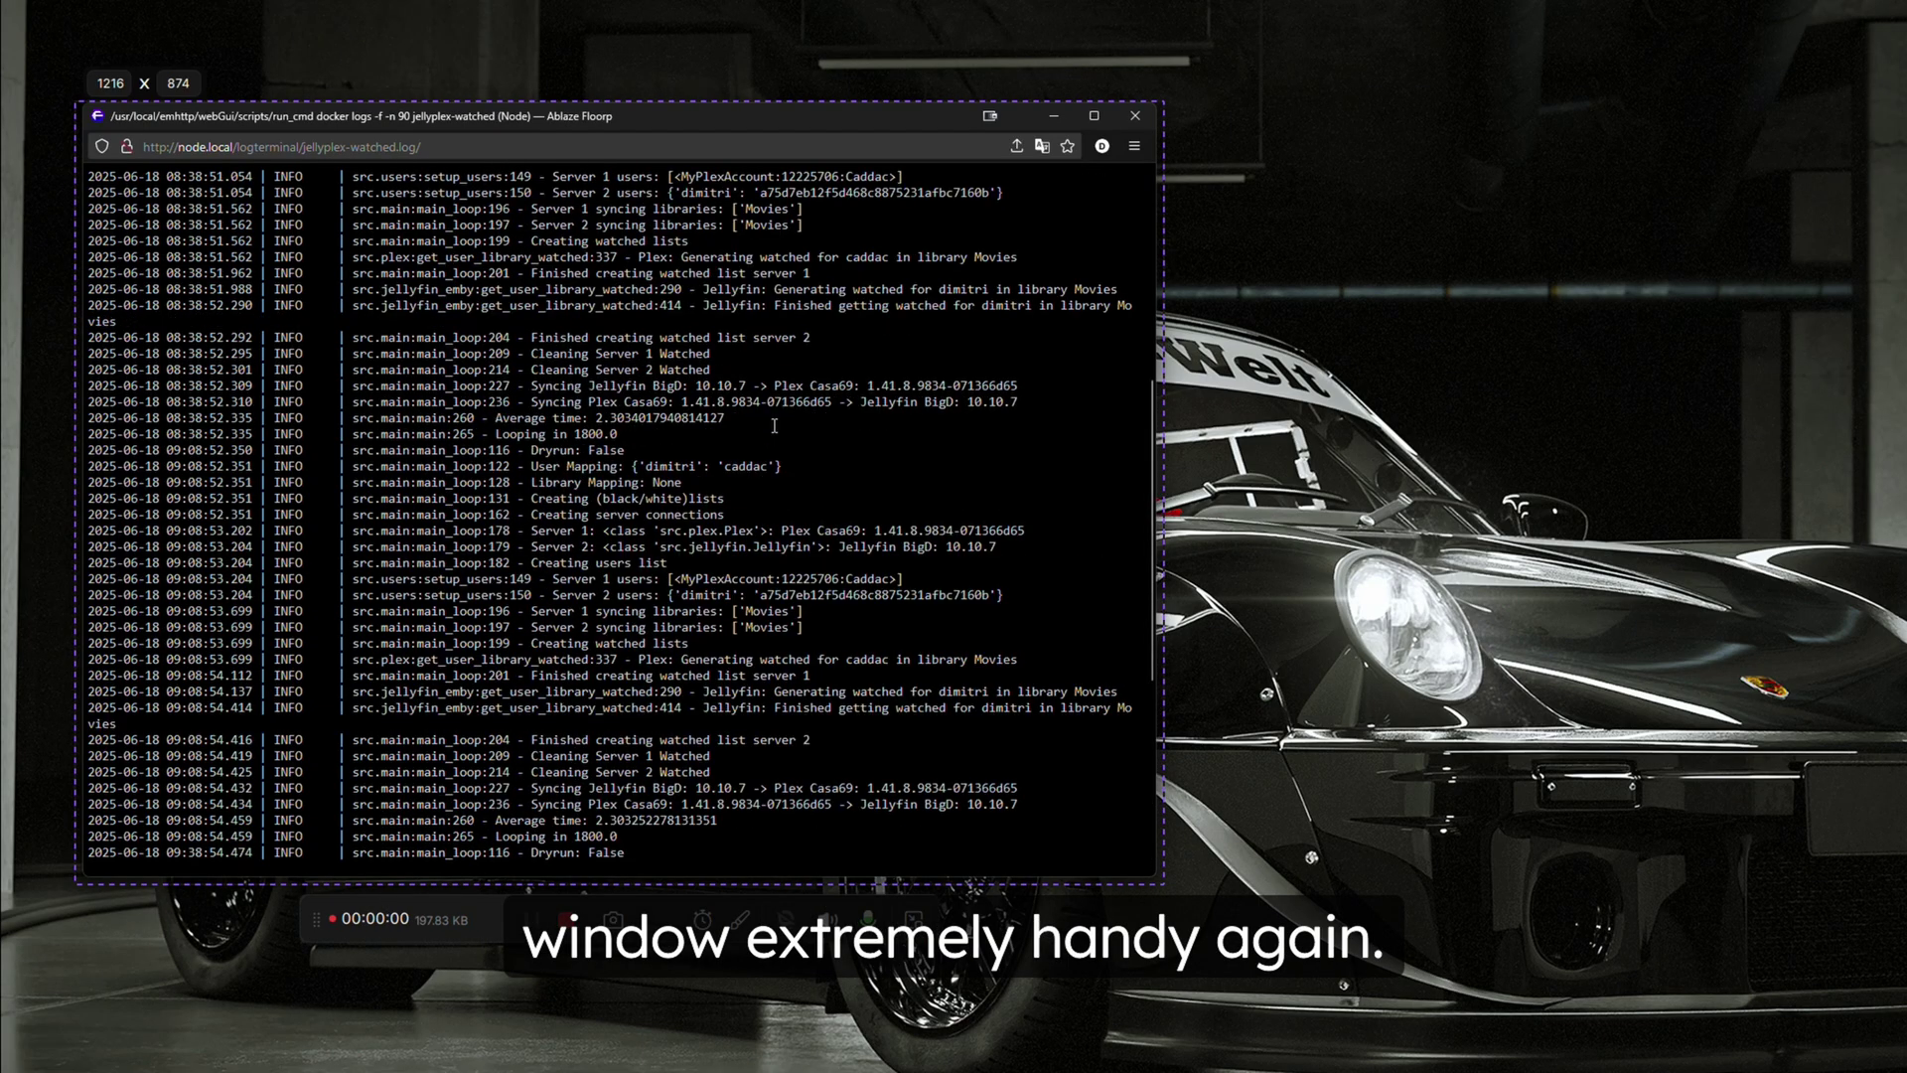
Step: Scroll the log and resize its window while recording, then stop with F9
scroll(774, 427, up, 5)
scroll(774, 426, down, 5)
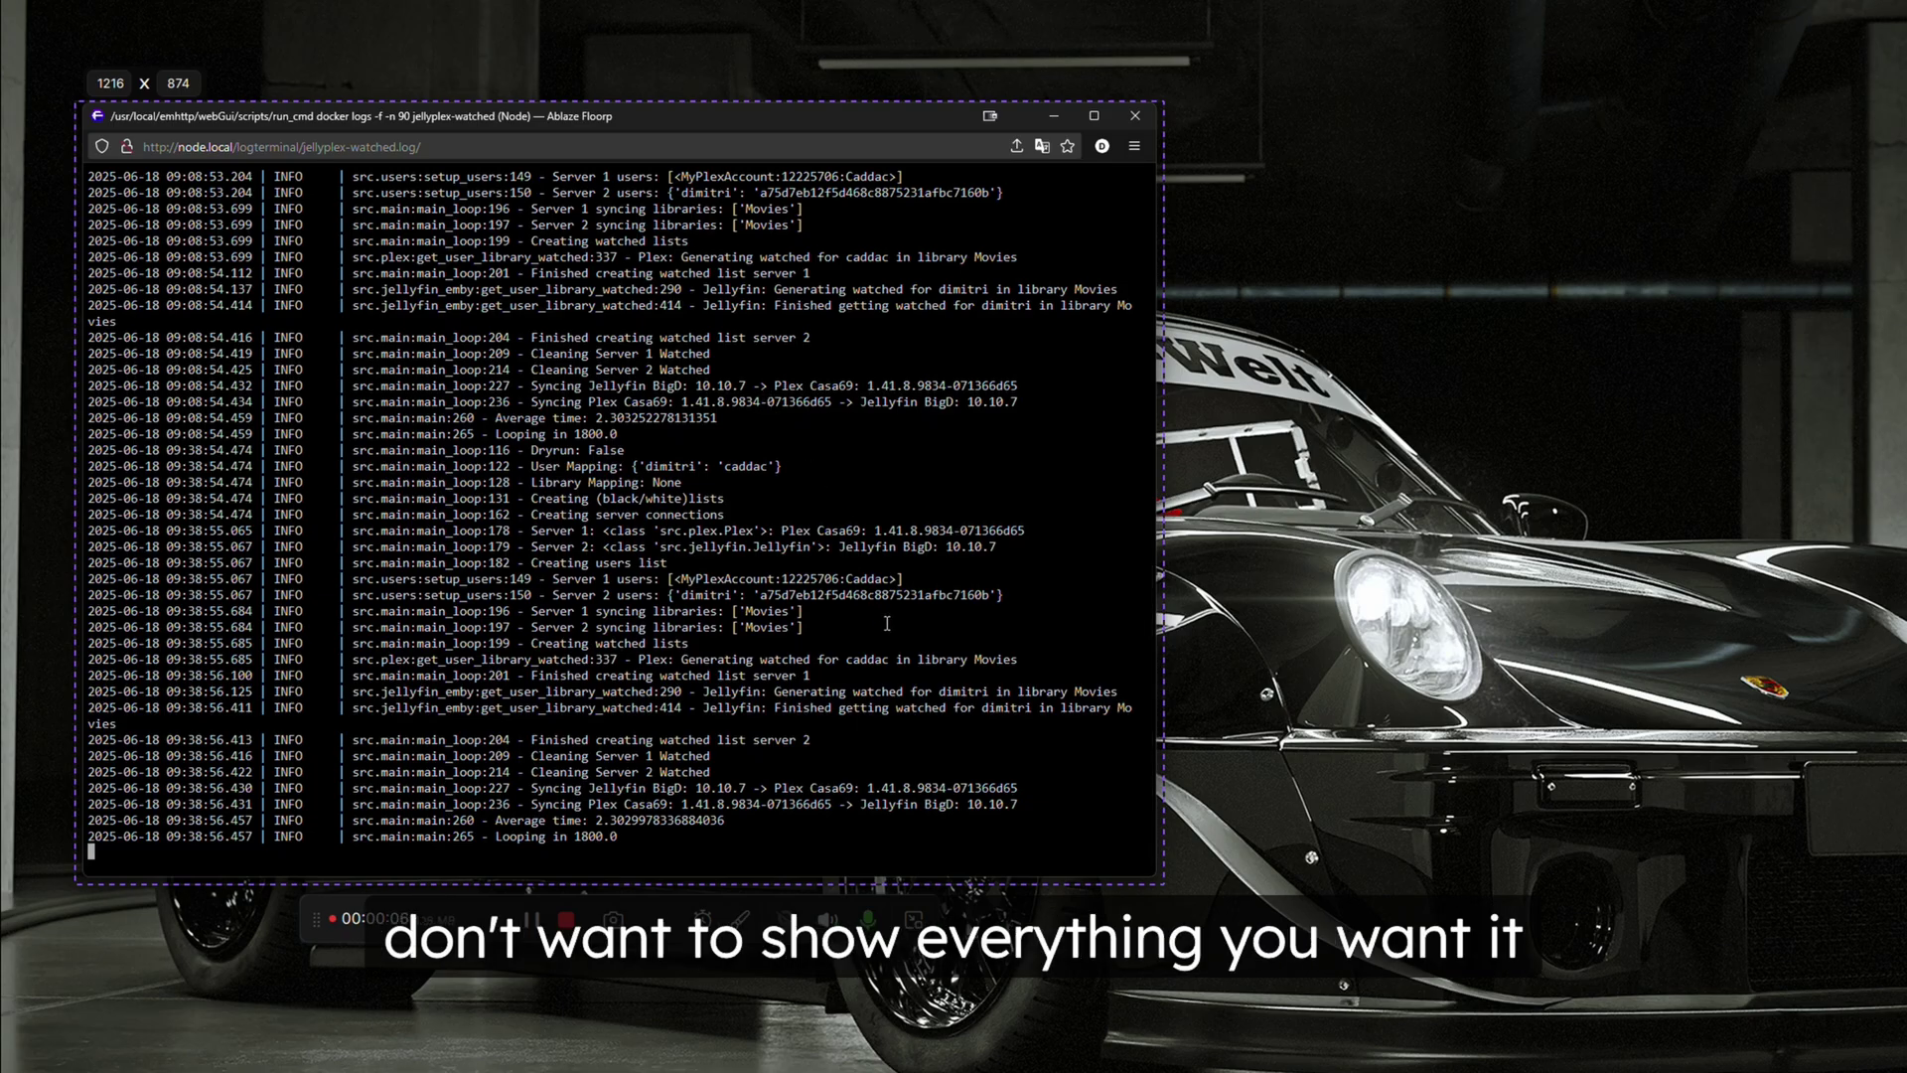
drag(1155, 880, 1339, 1038)
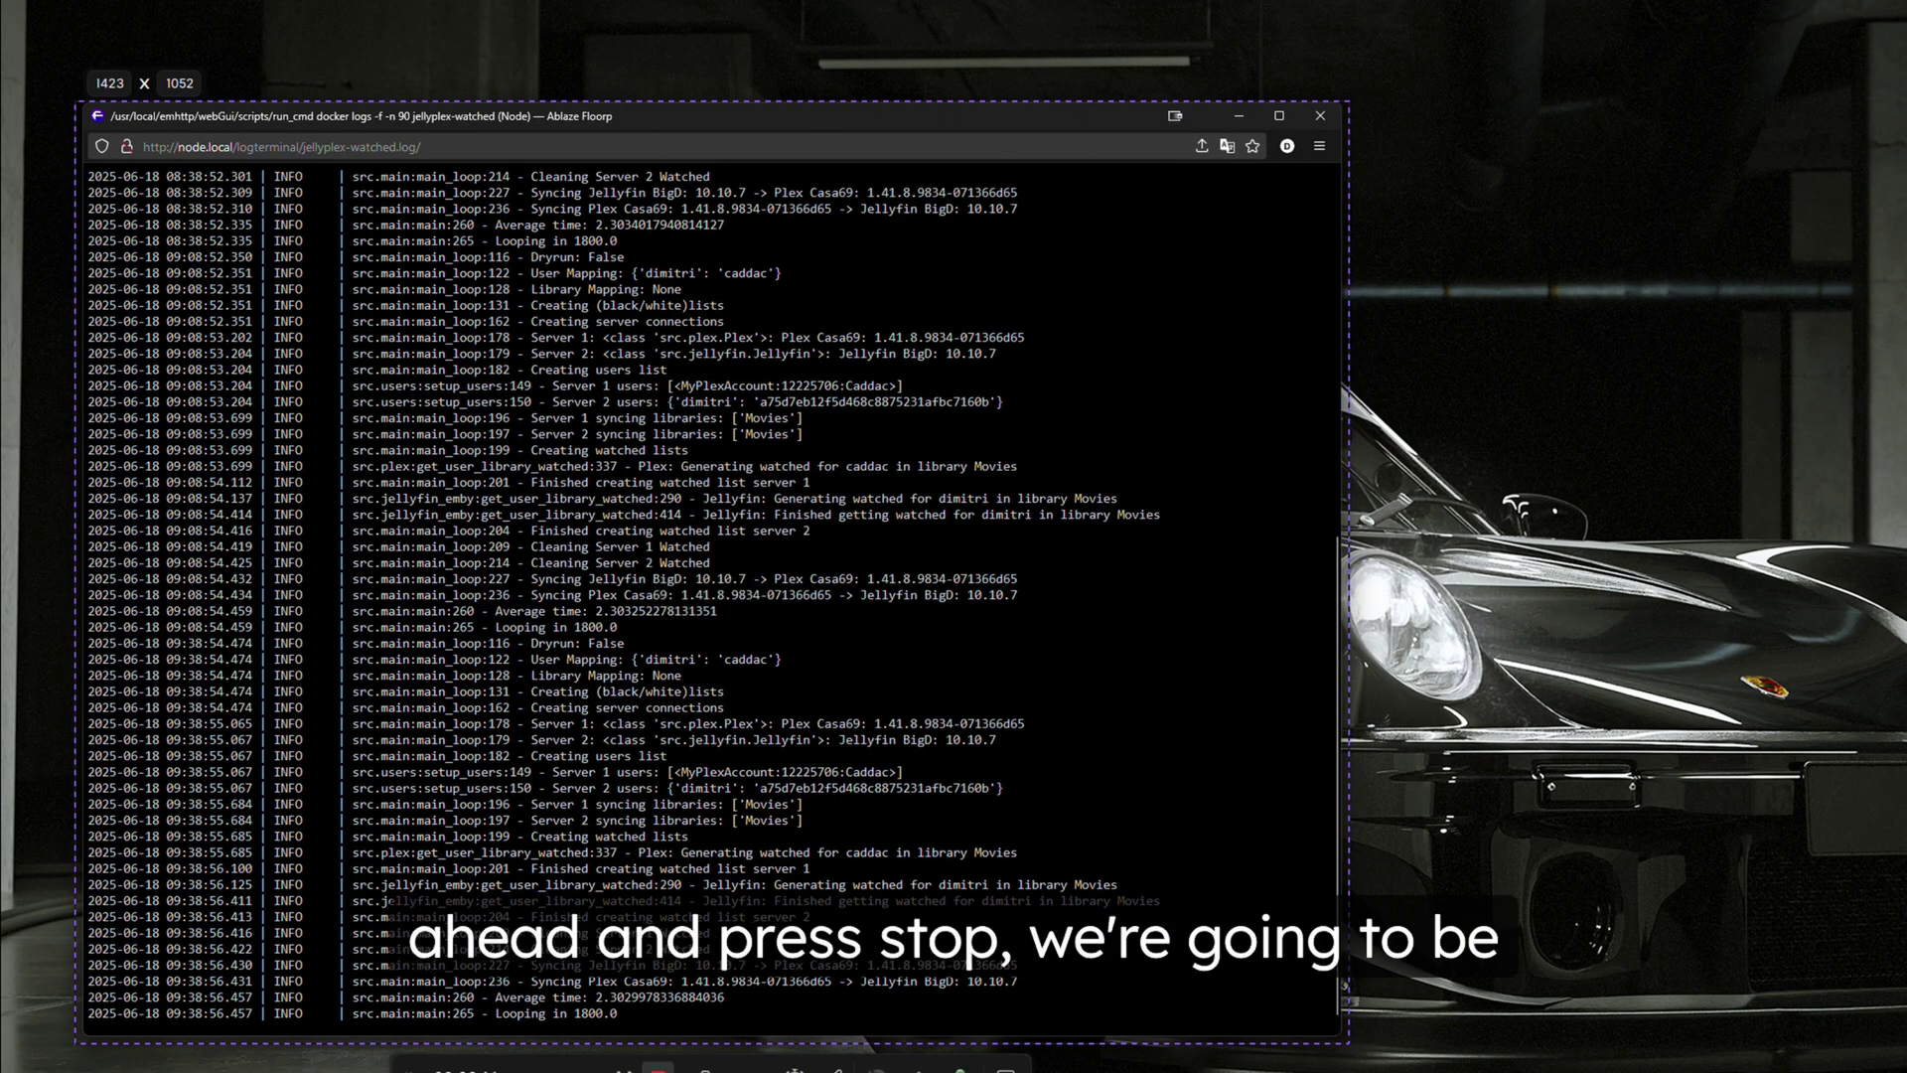
key(F9)
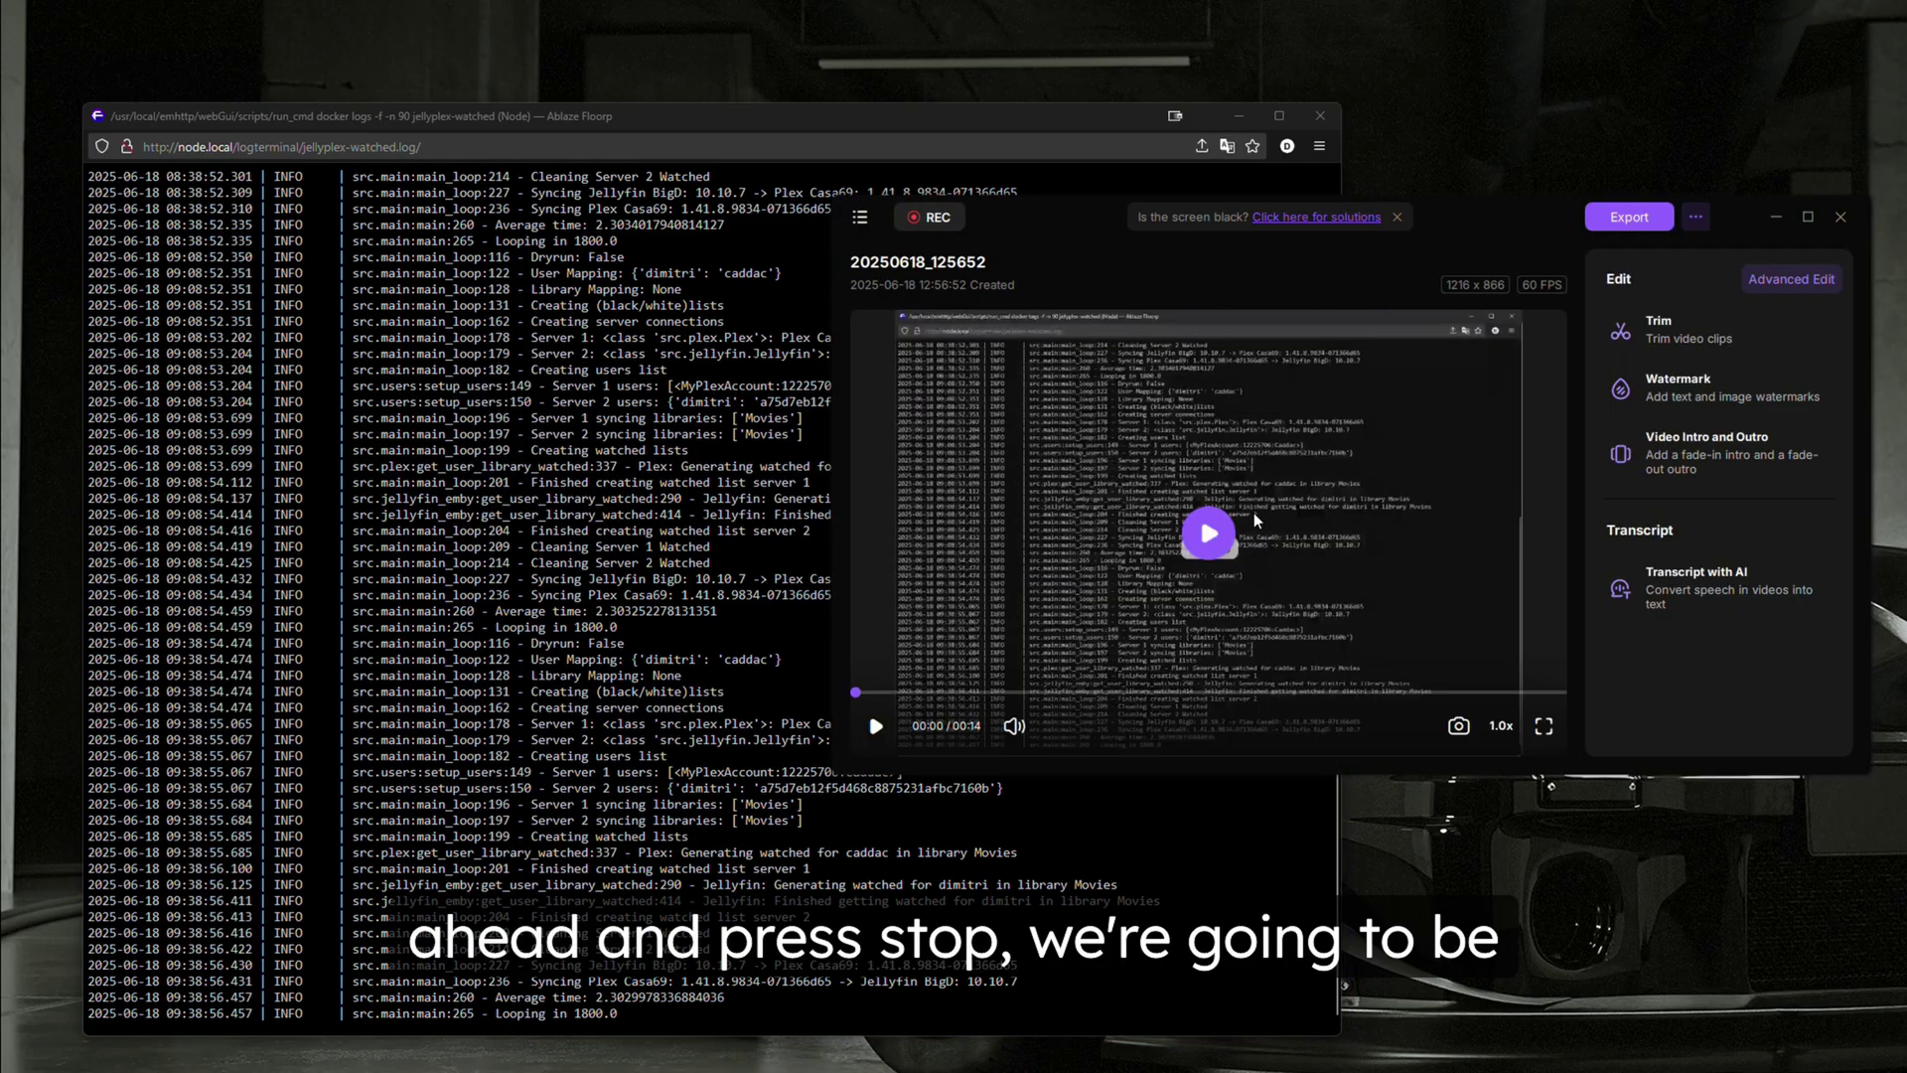
Step: Play the 14-second clip 20250618_125652 and seek back to about six seconds
click(1210, 534)
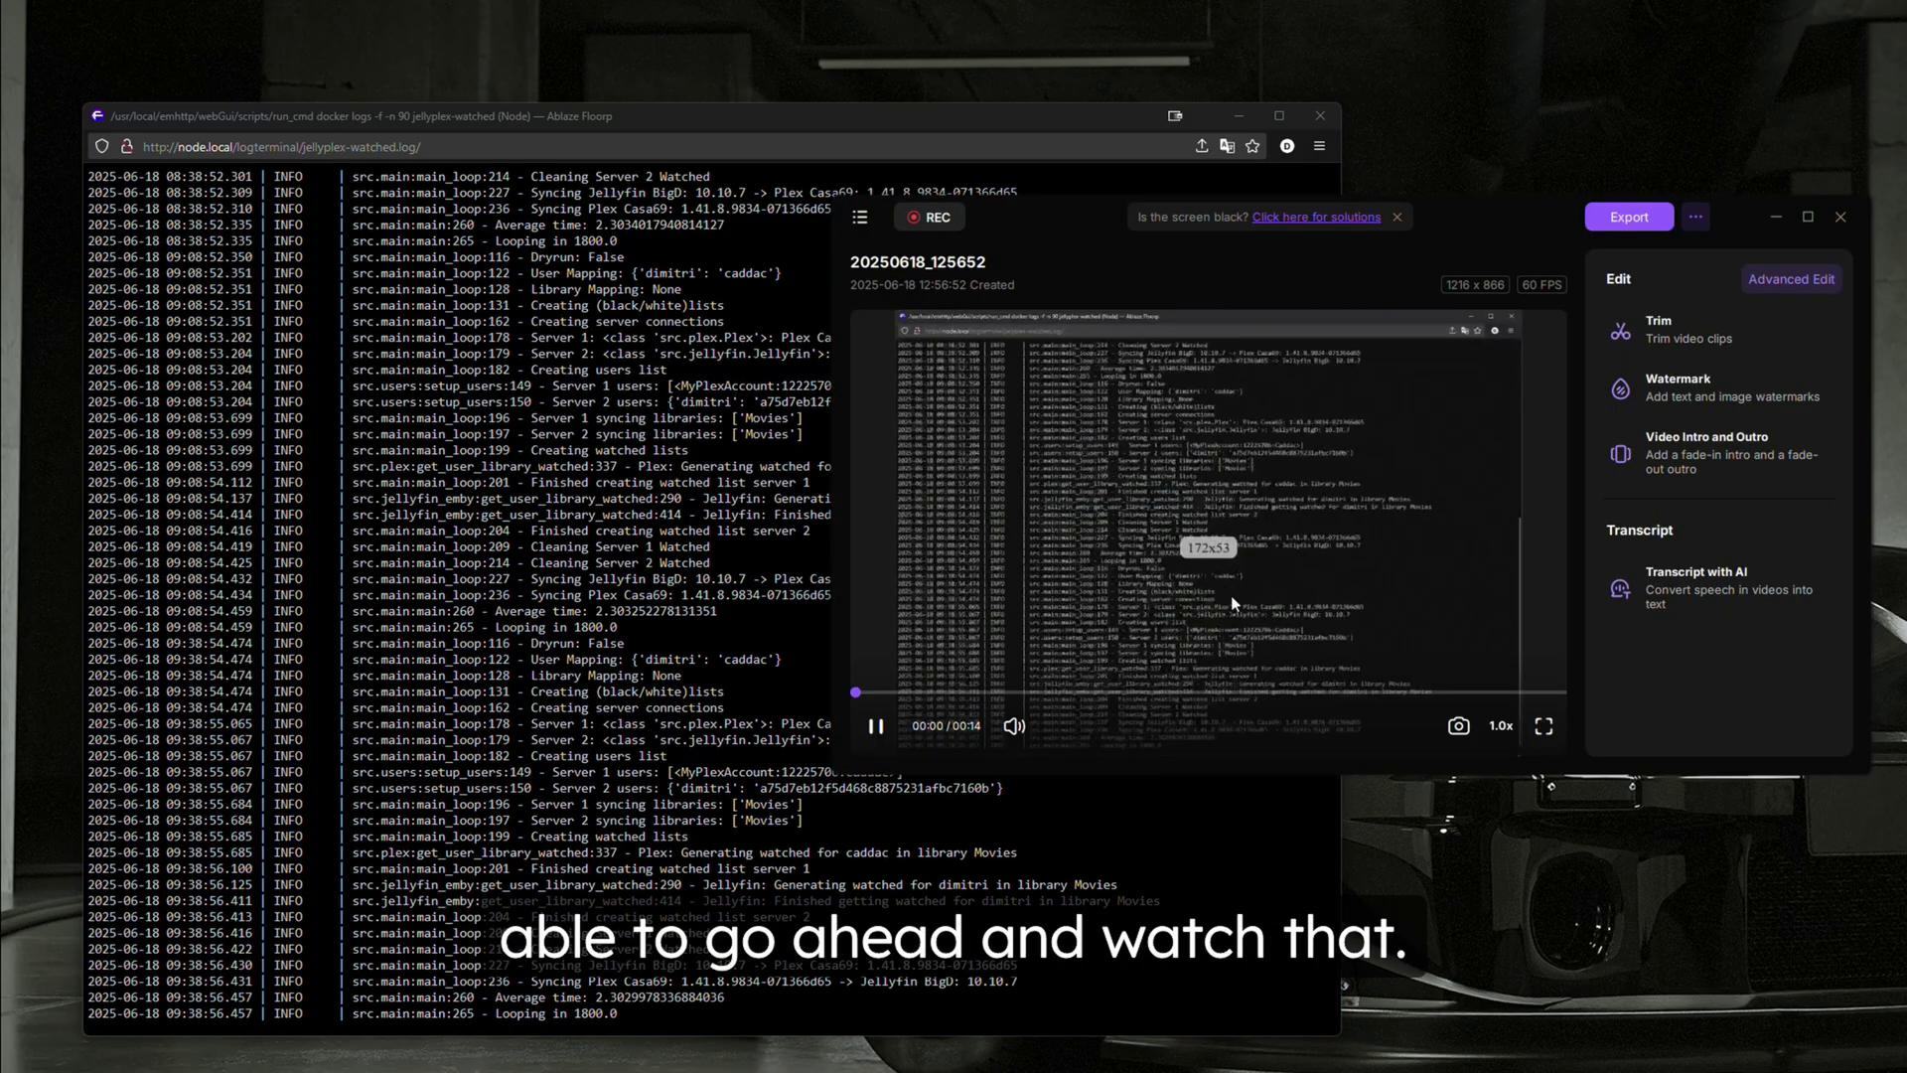
click(1142, 692)
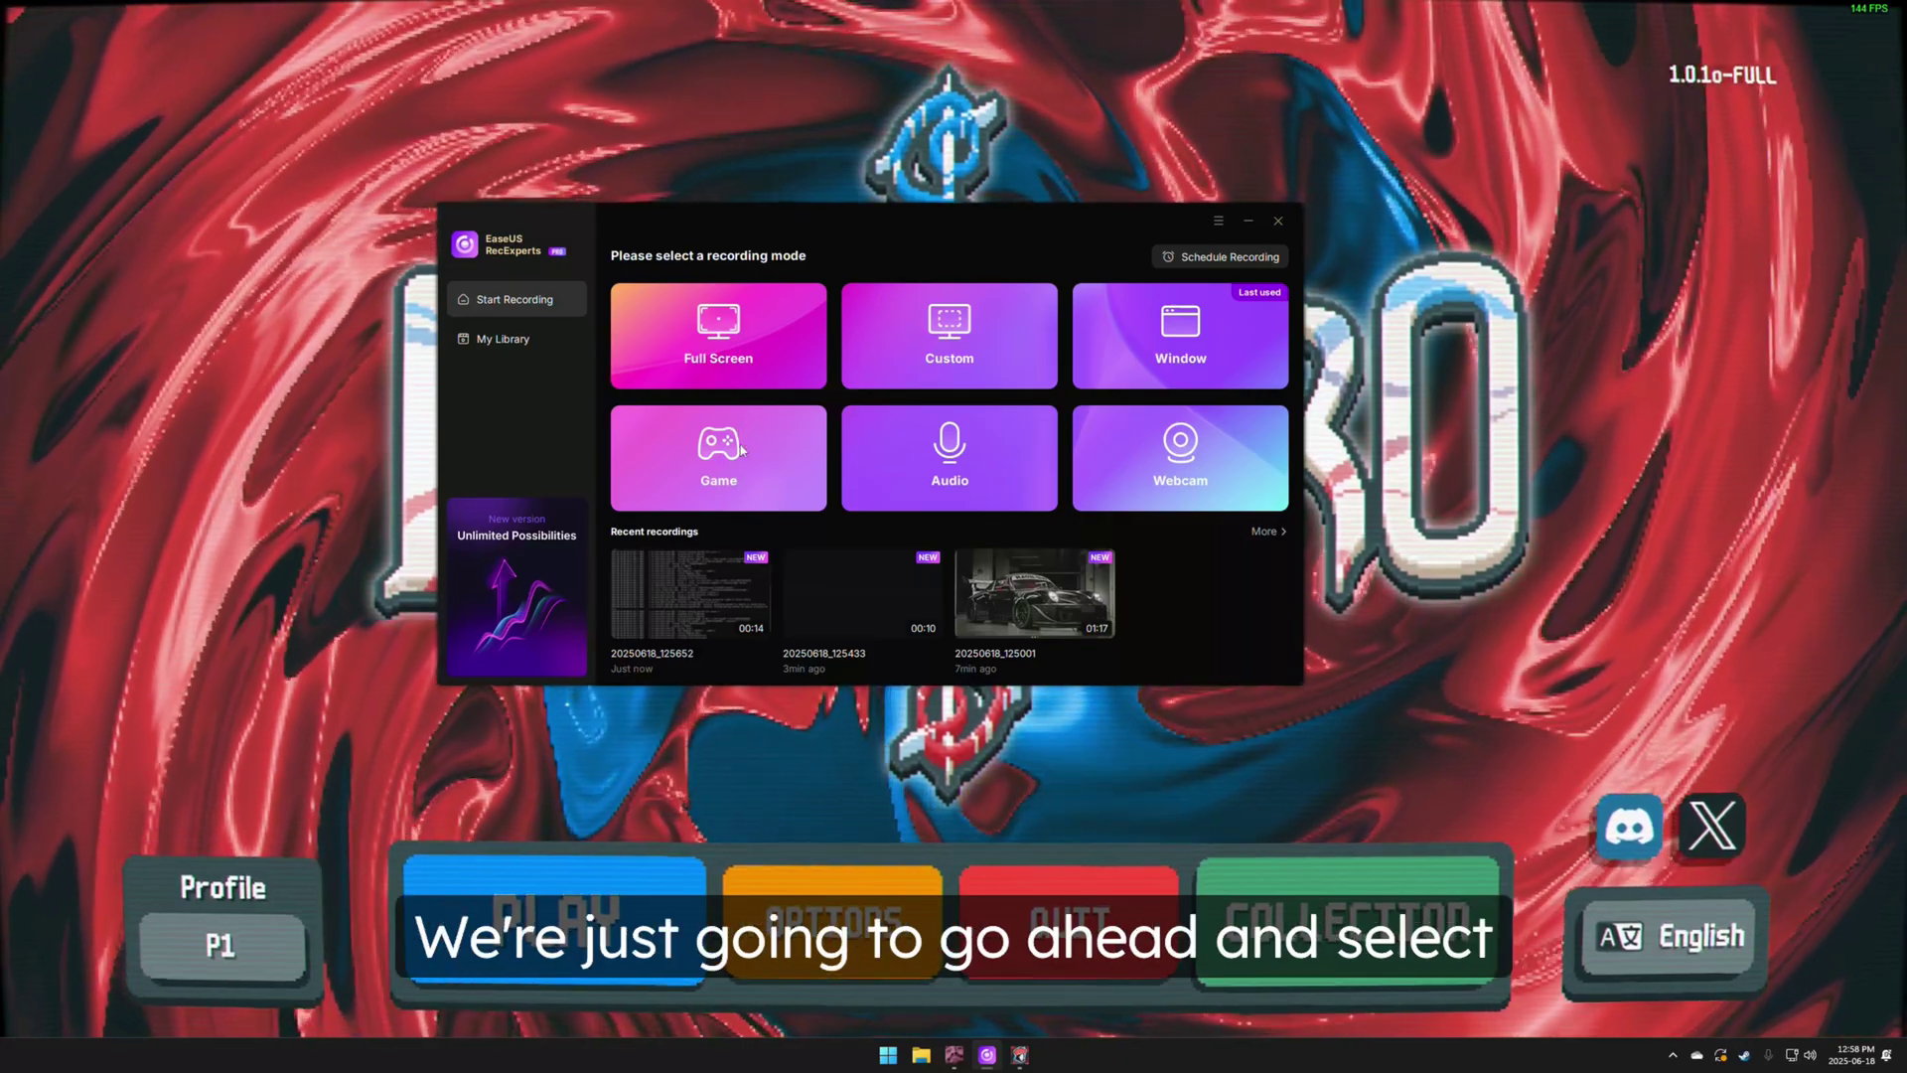
Step: Start a Game-mode recording of the Balatro window with the webcam bubble on
click(741, 448)
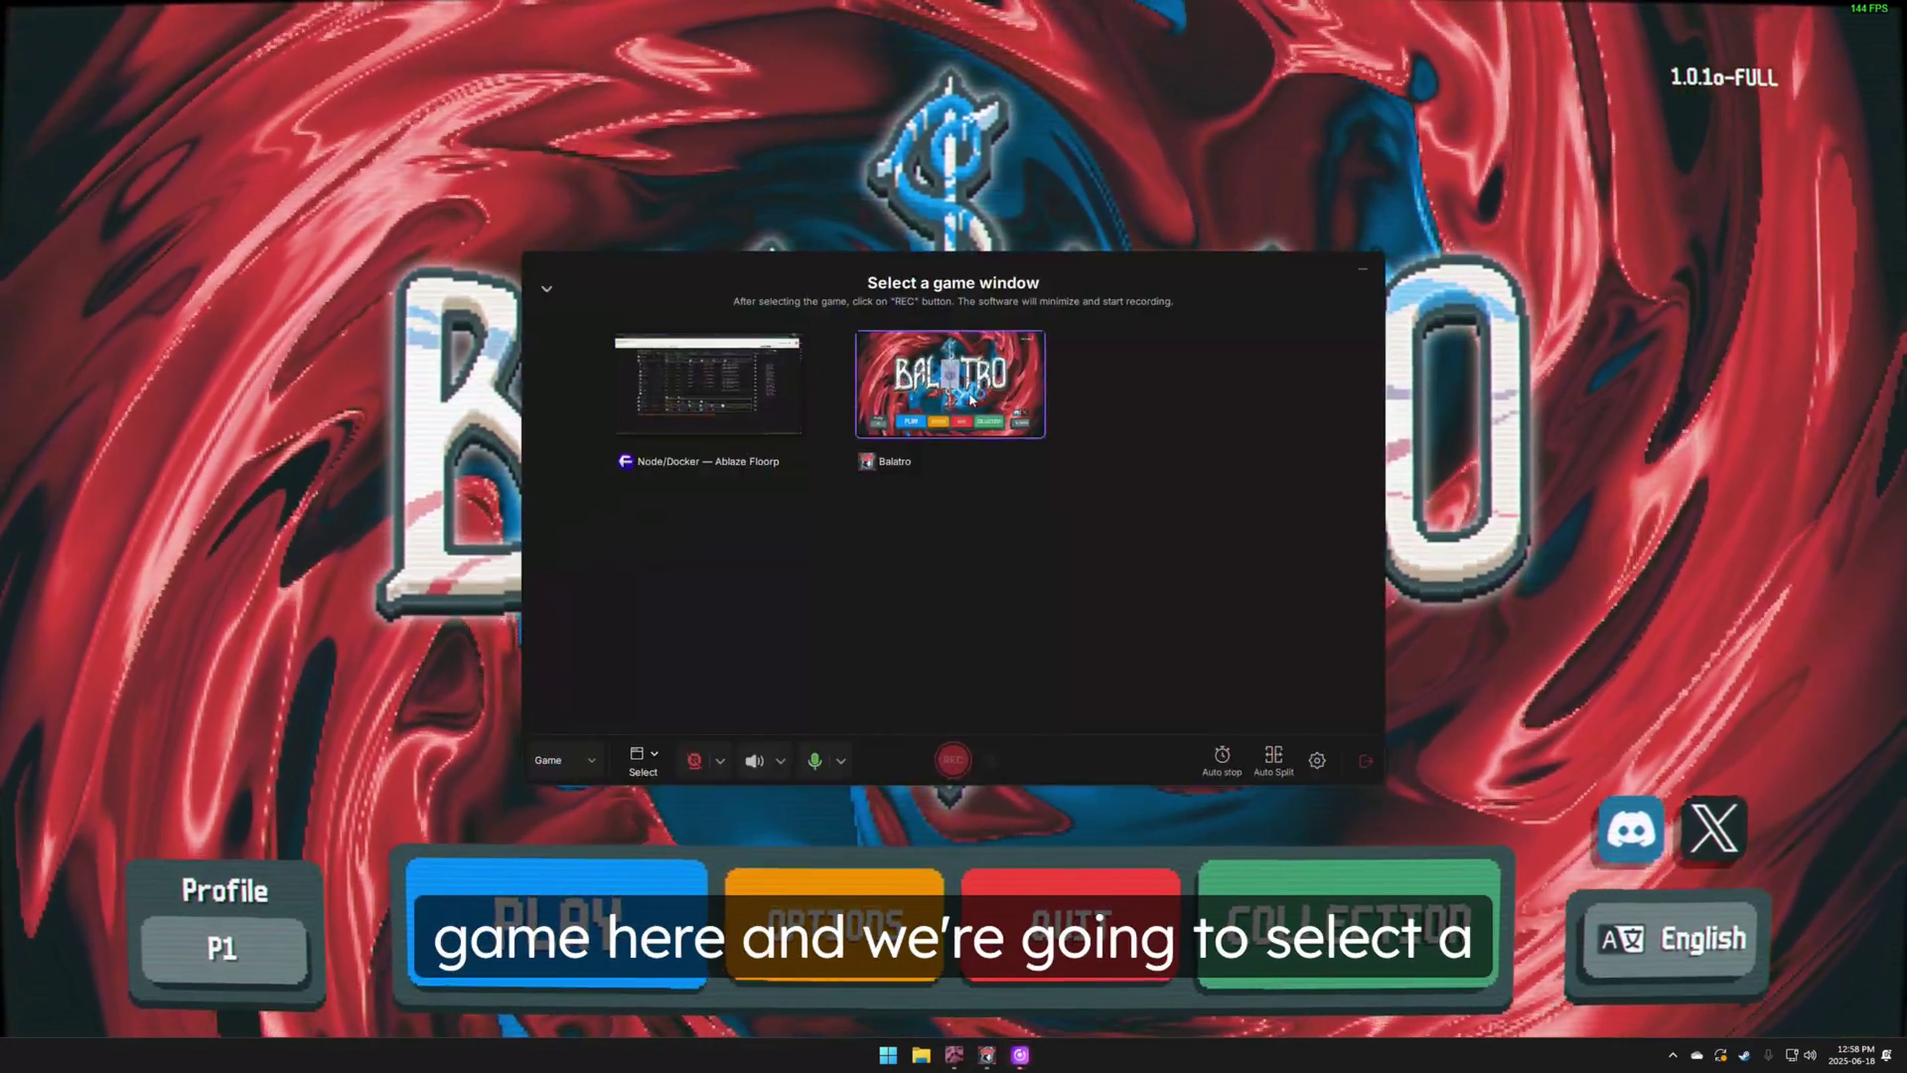
click(972, 399)
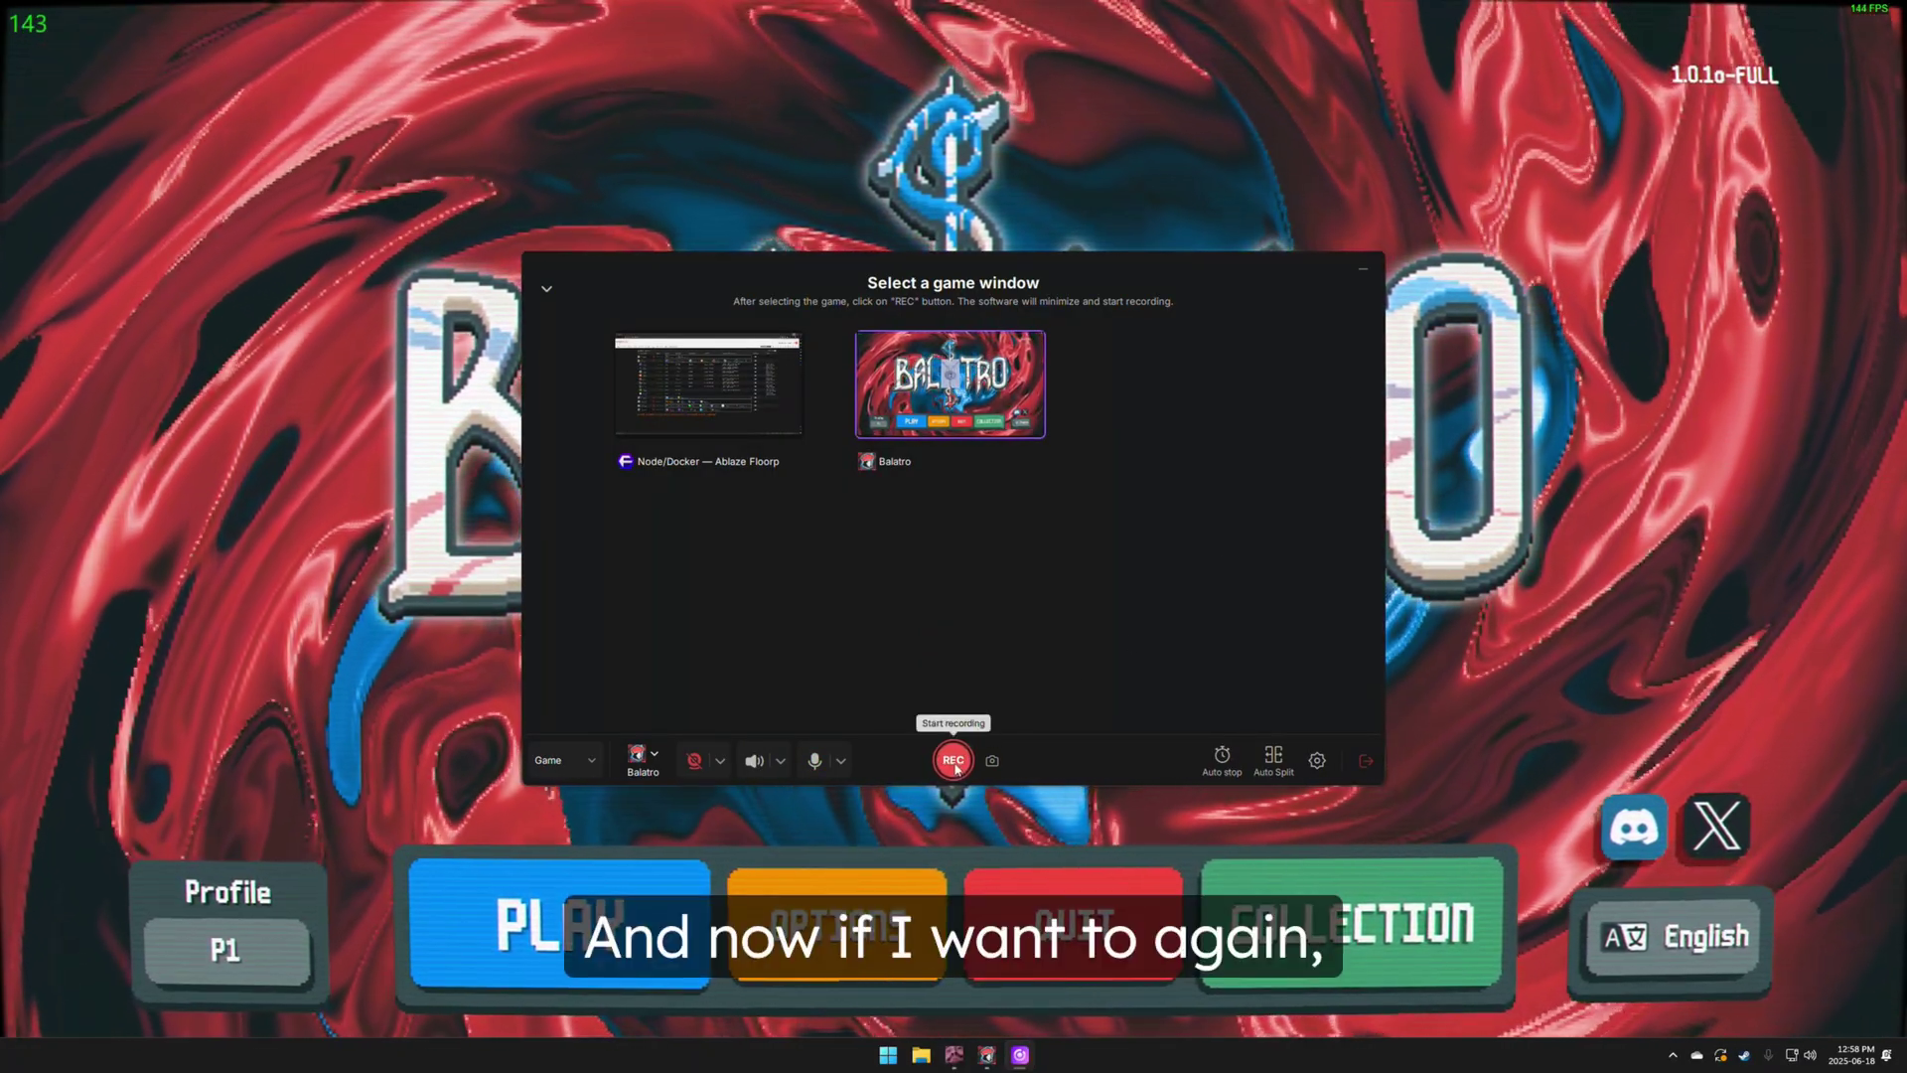
click(696, 763)
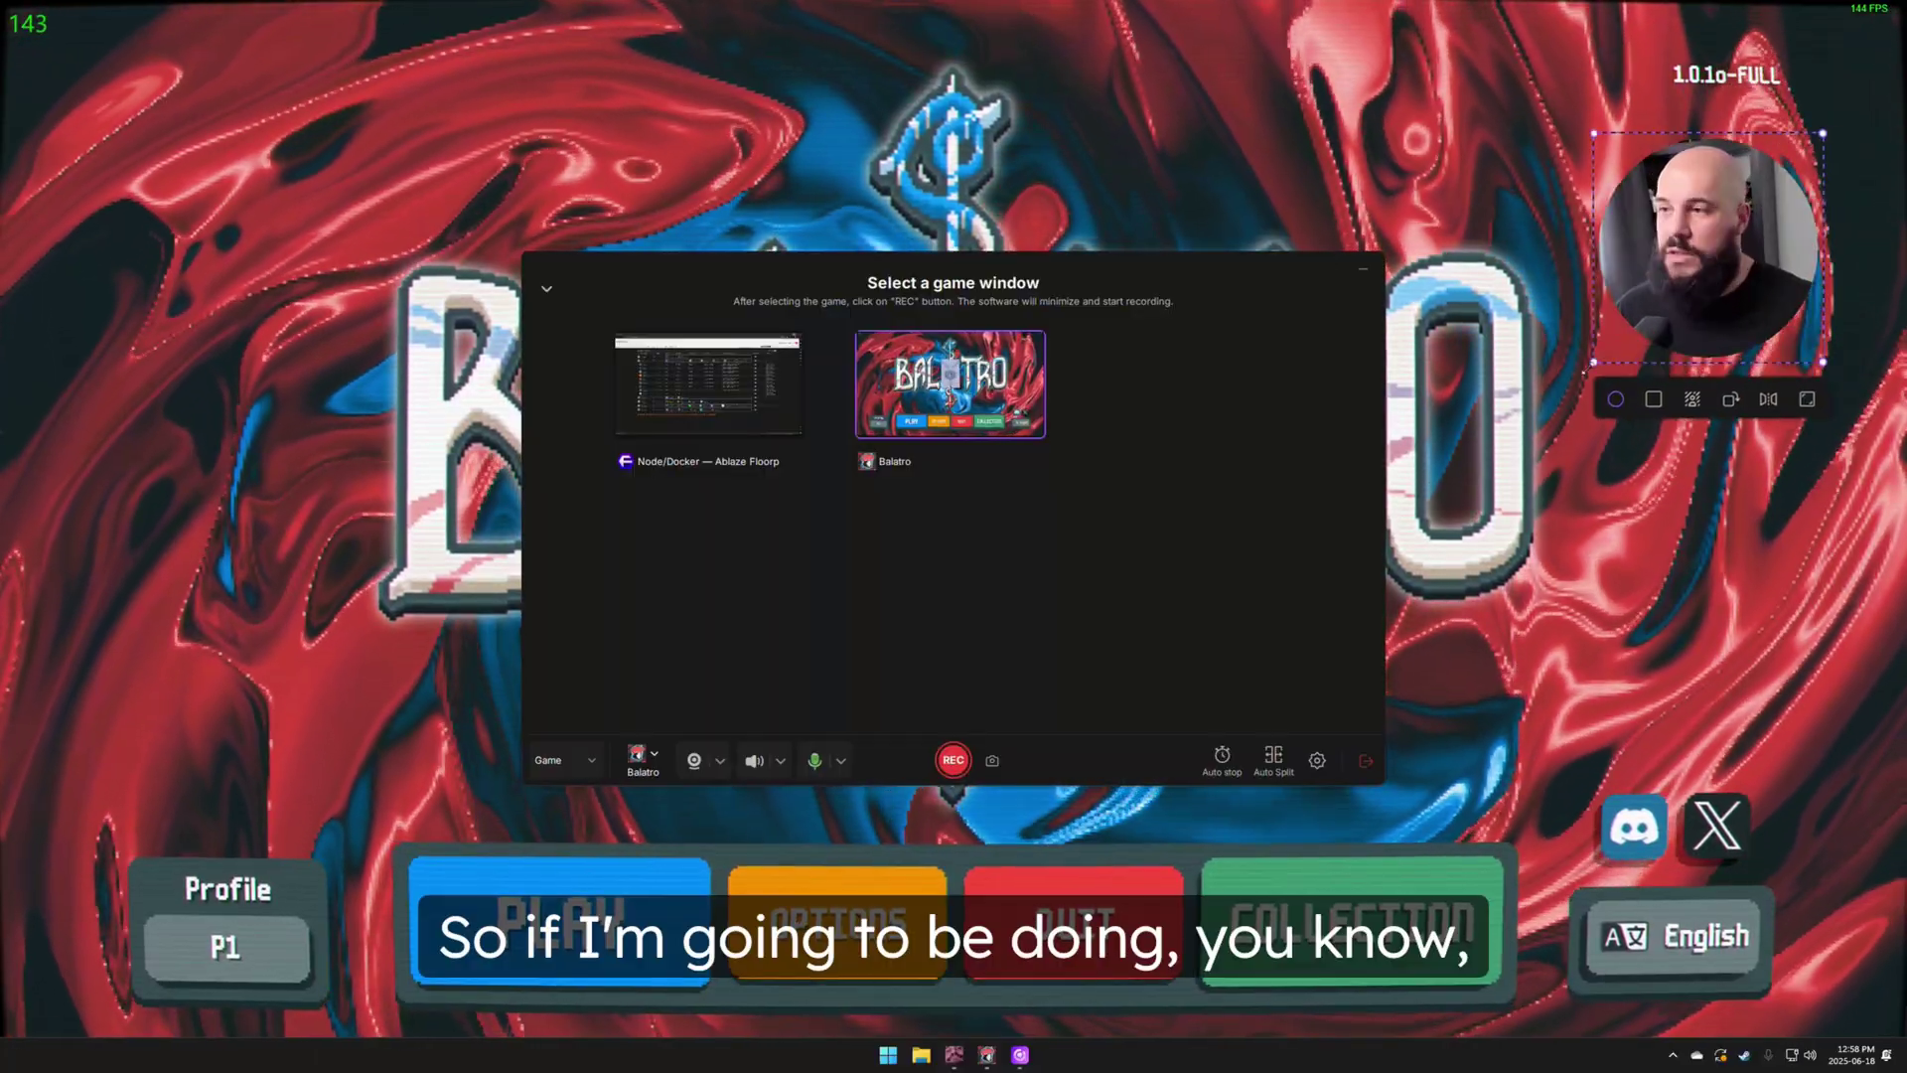
scroll(1689, 277, up, 5)
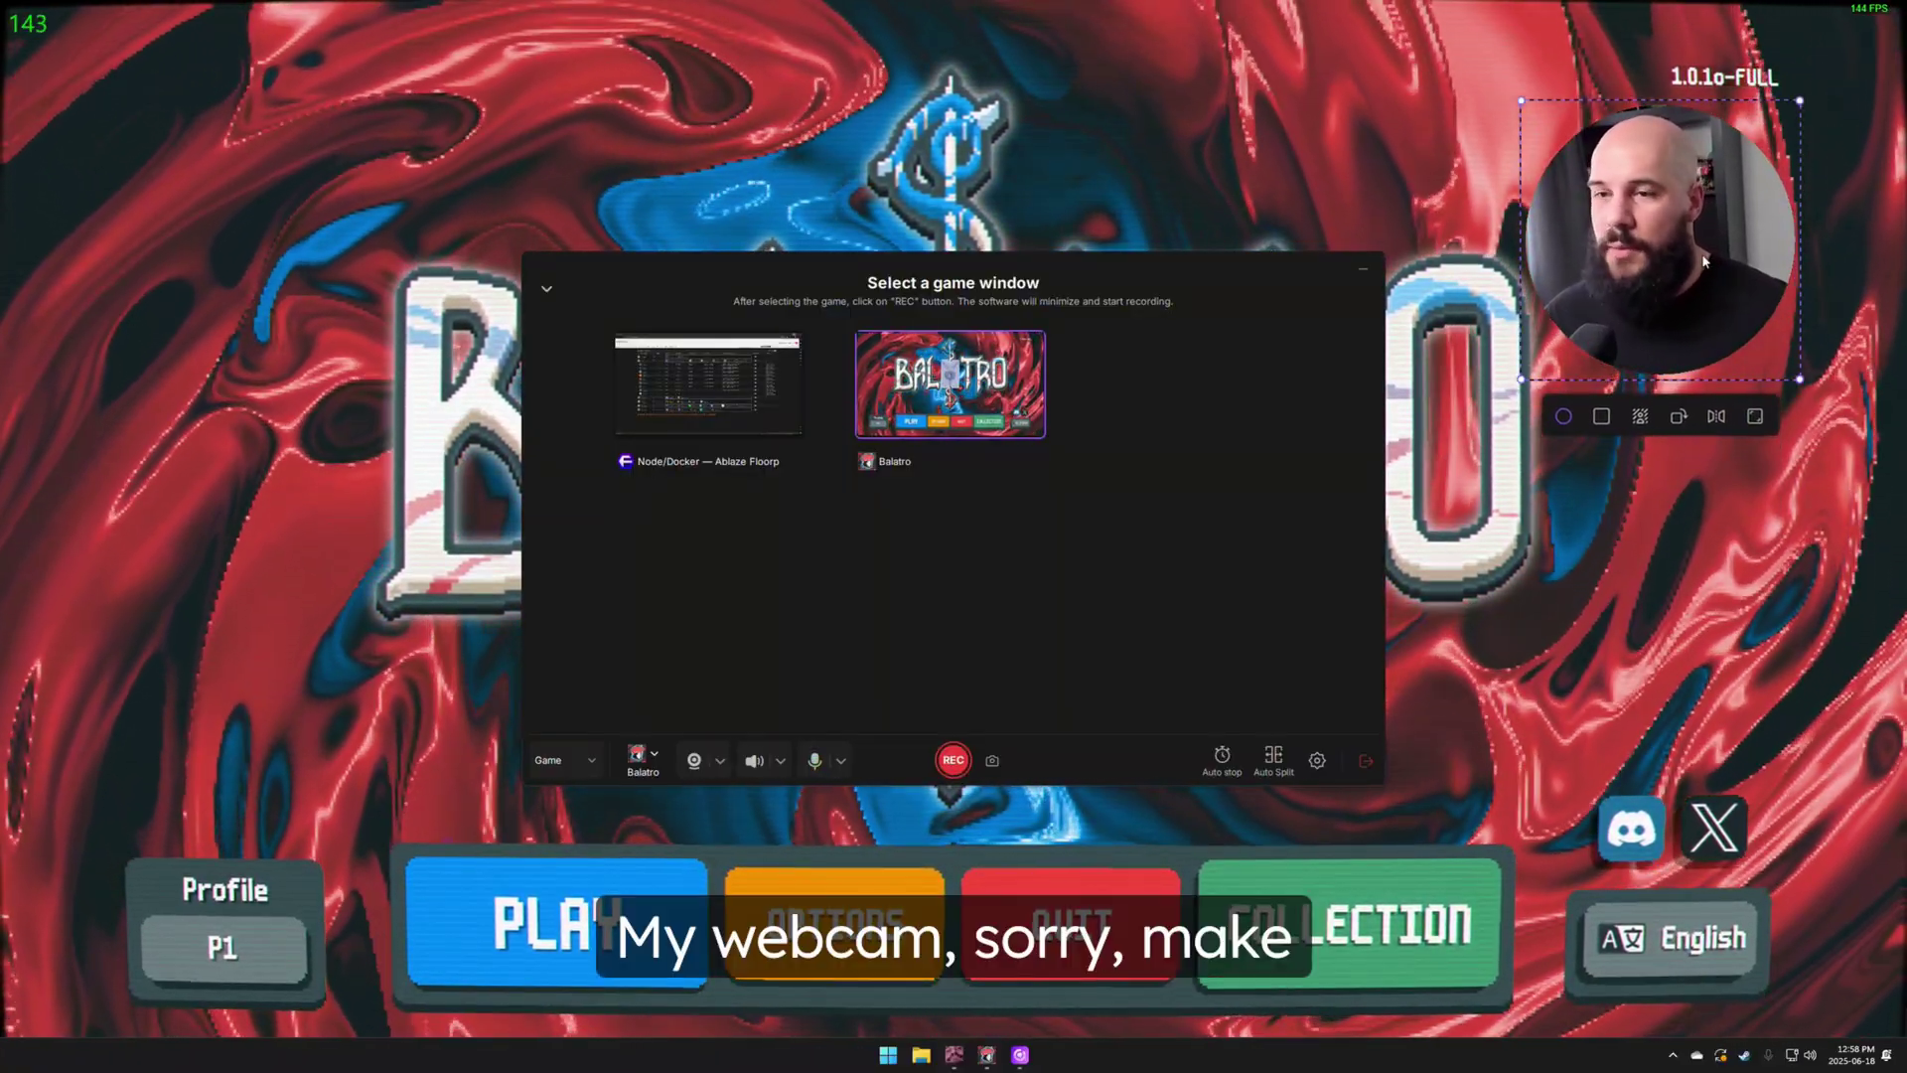
click(953, 761)
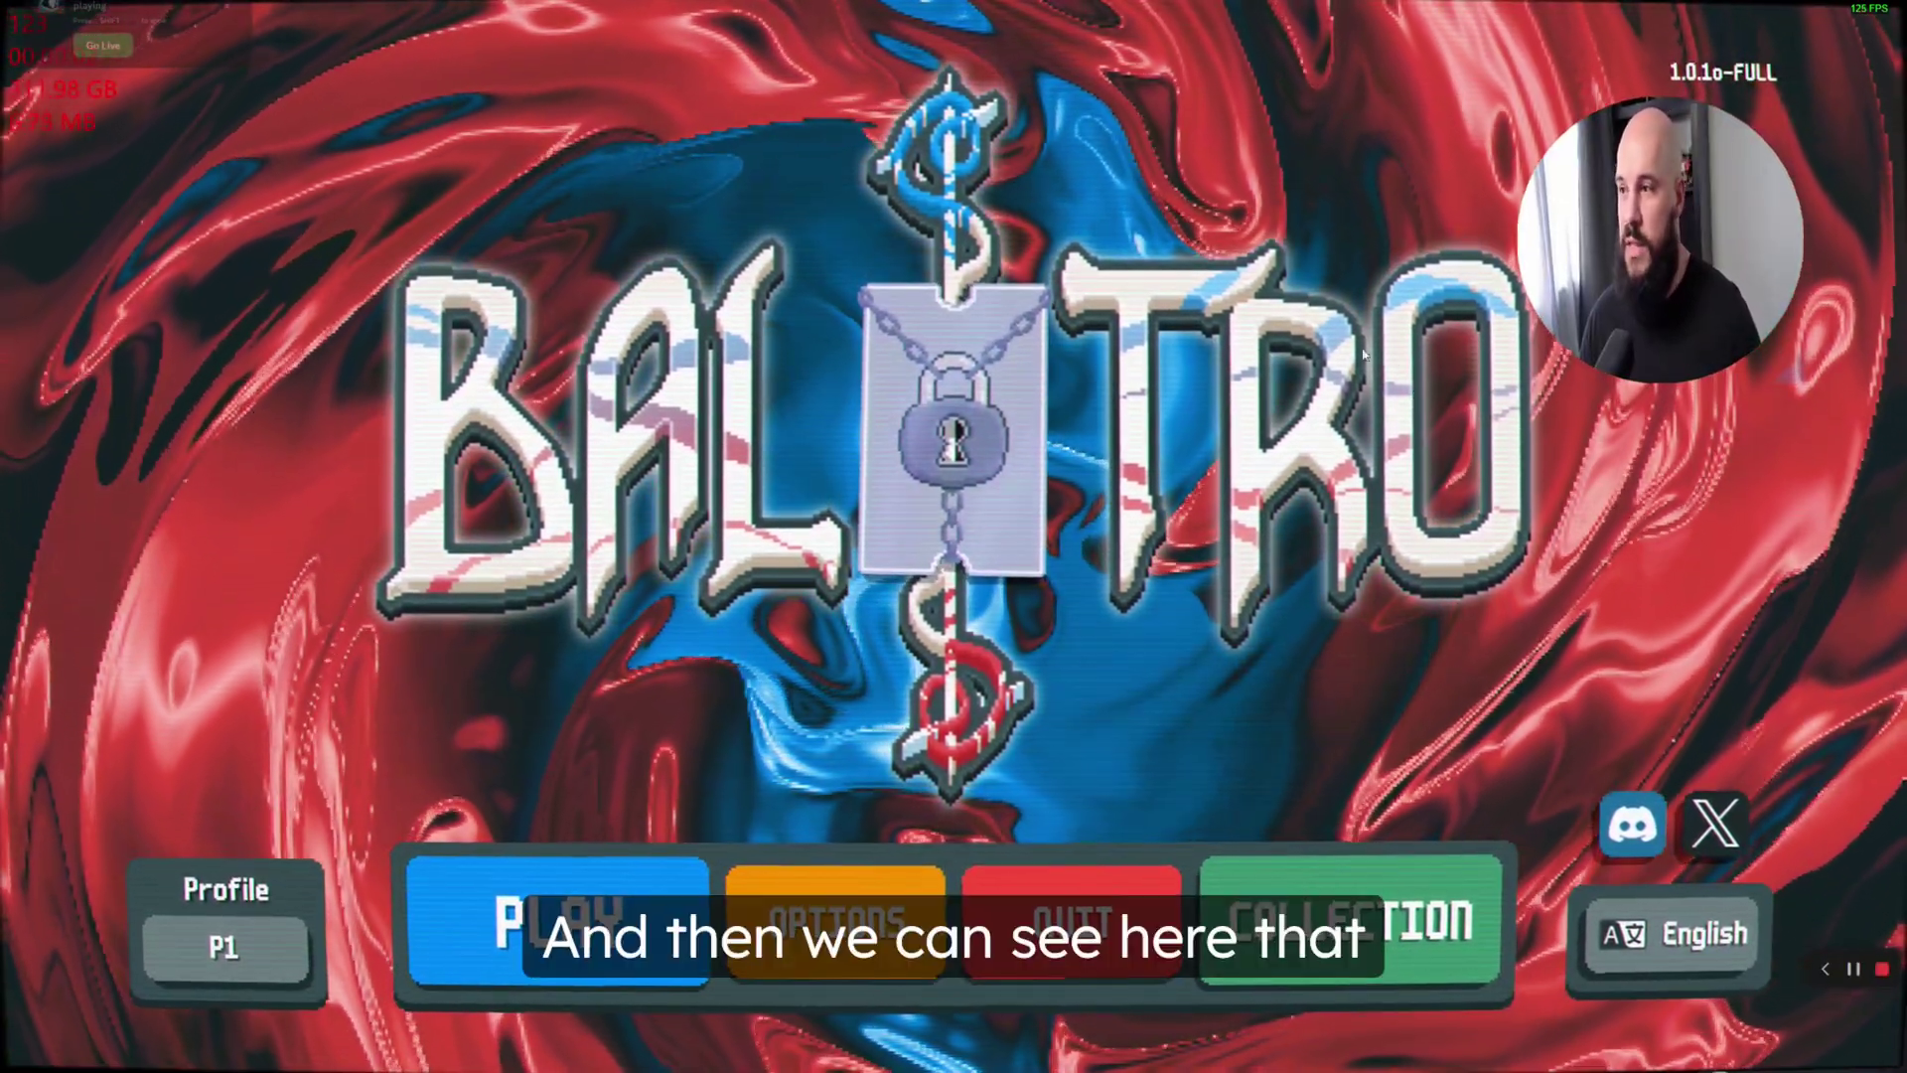
Step: Browse Balatro's Options > Settings > Video and back, then stop the game recording
key(Escape)
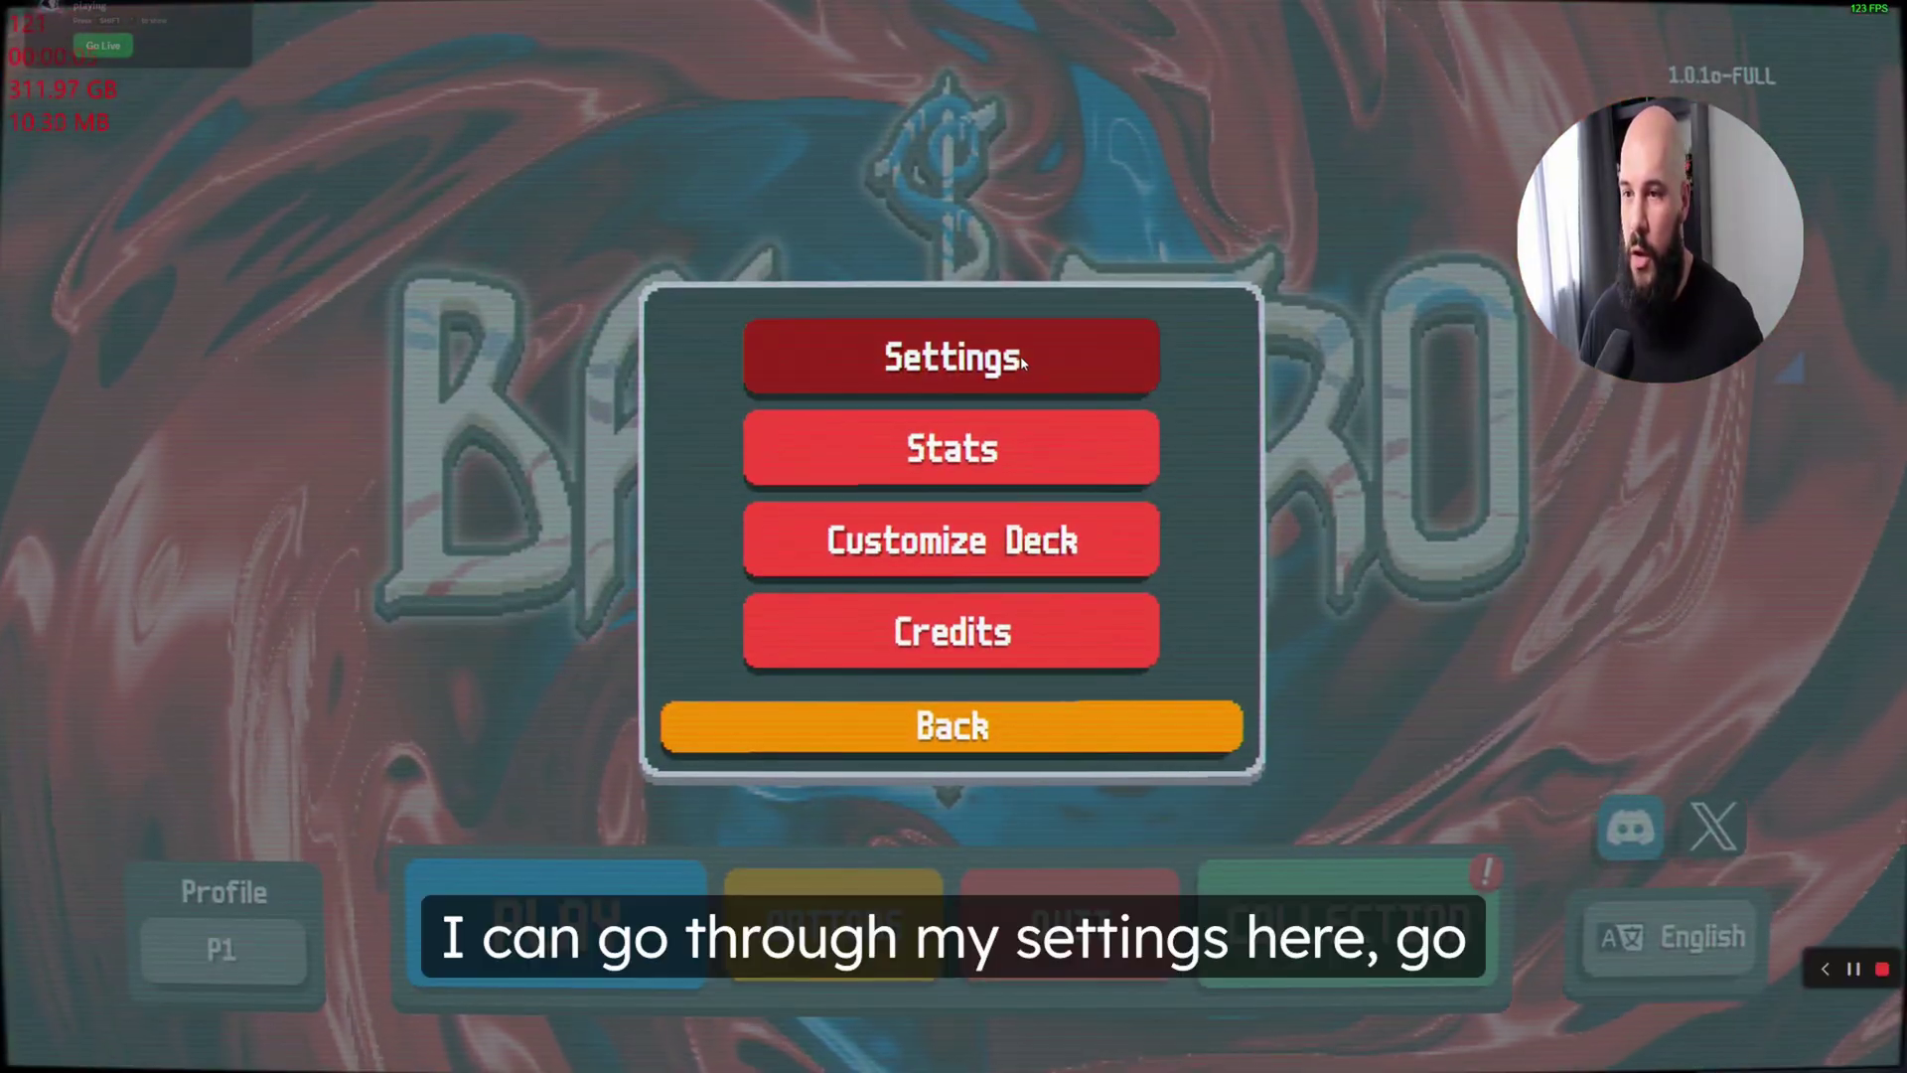
click(1021, 362)
click(892, 207)
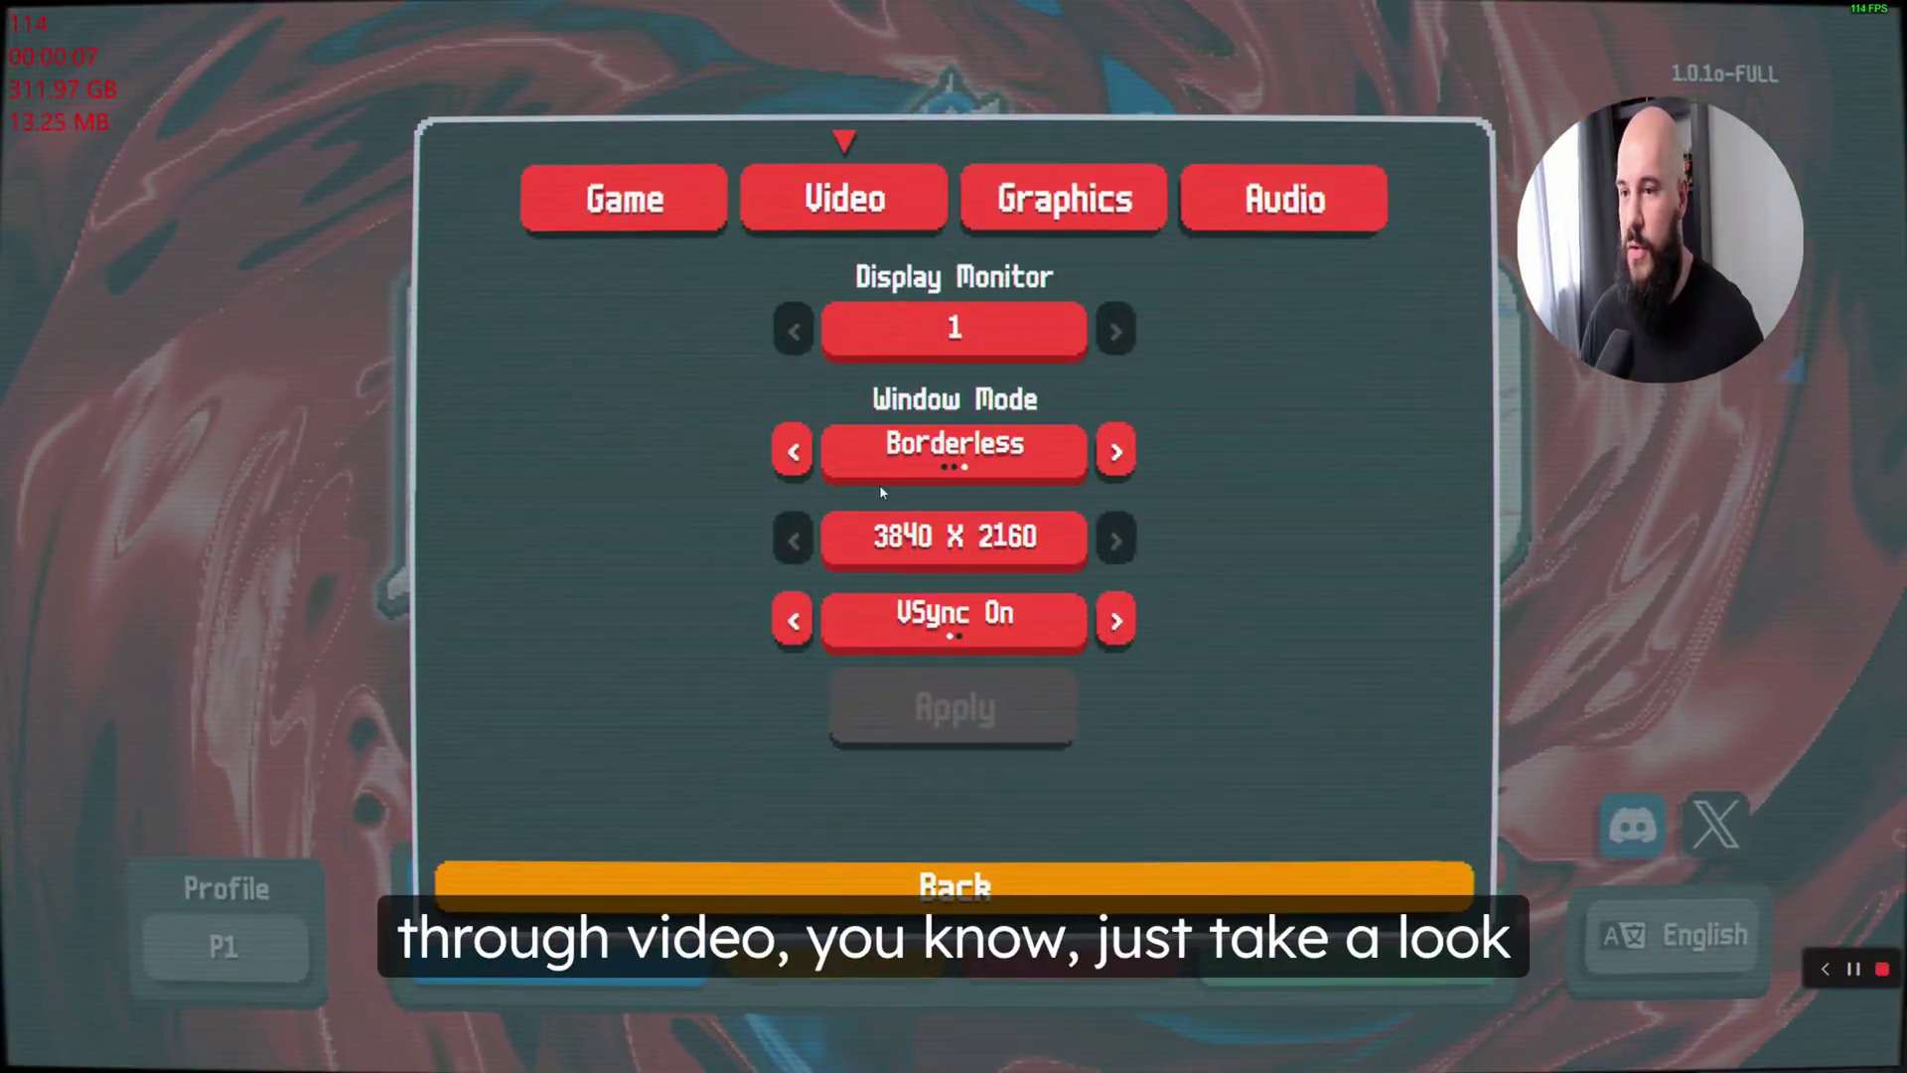
click(953, 884)
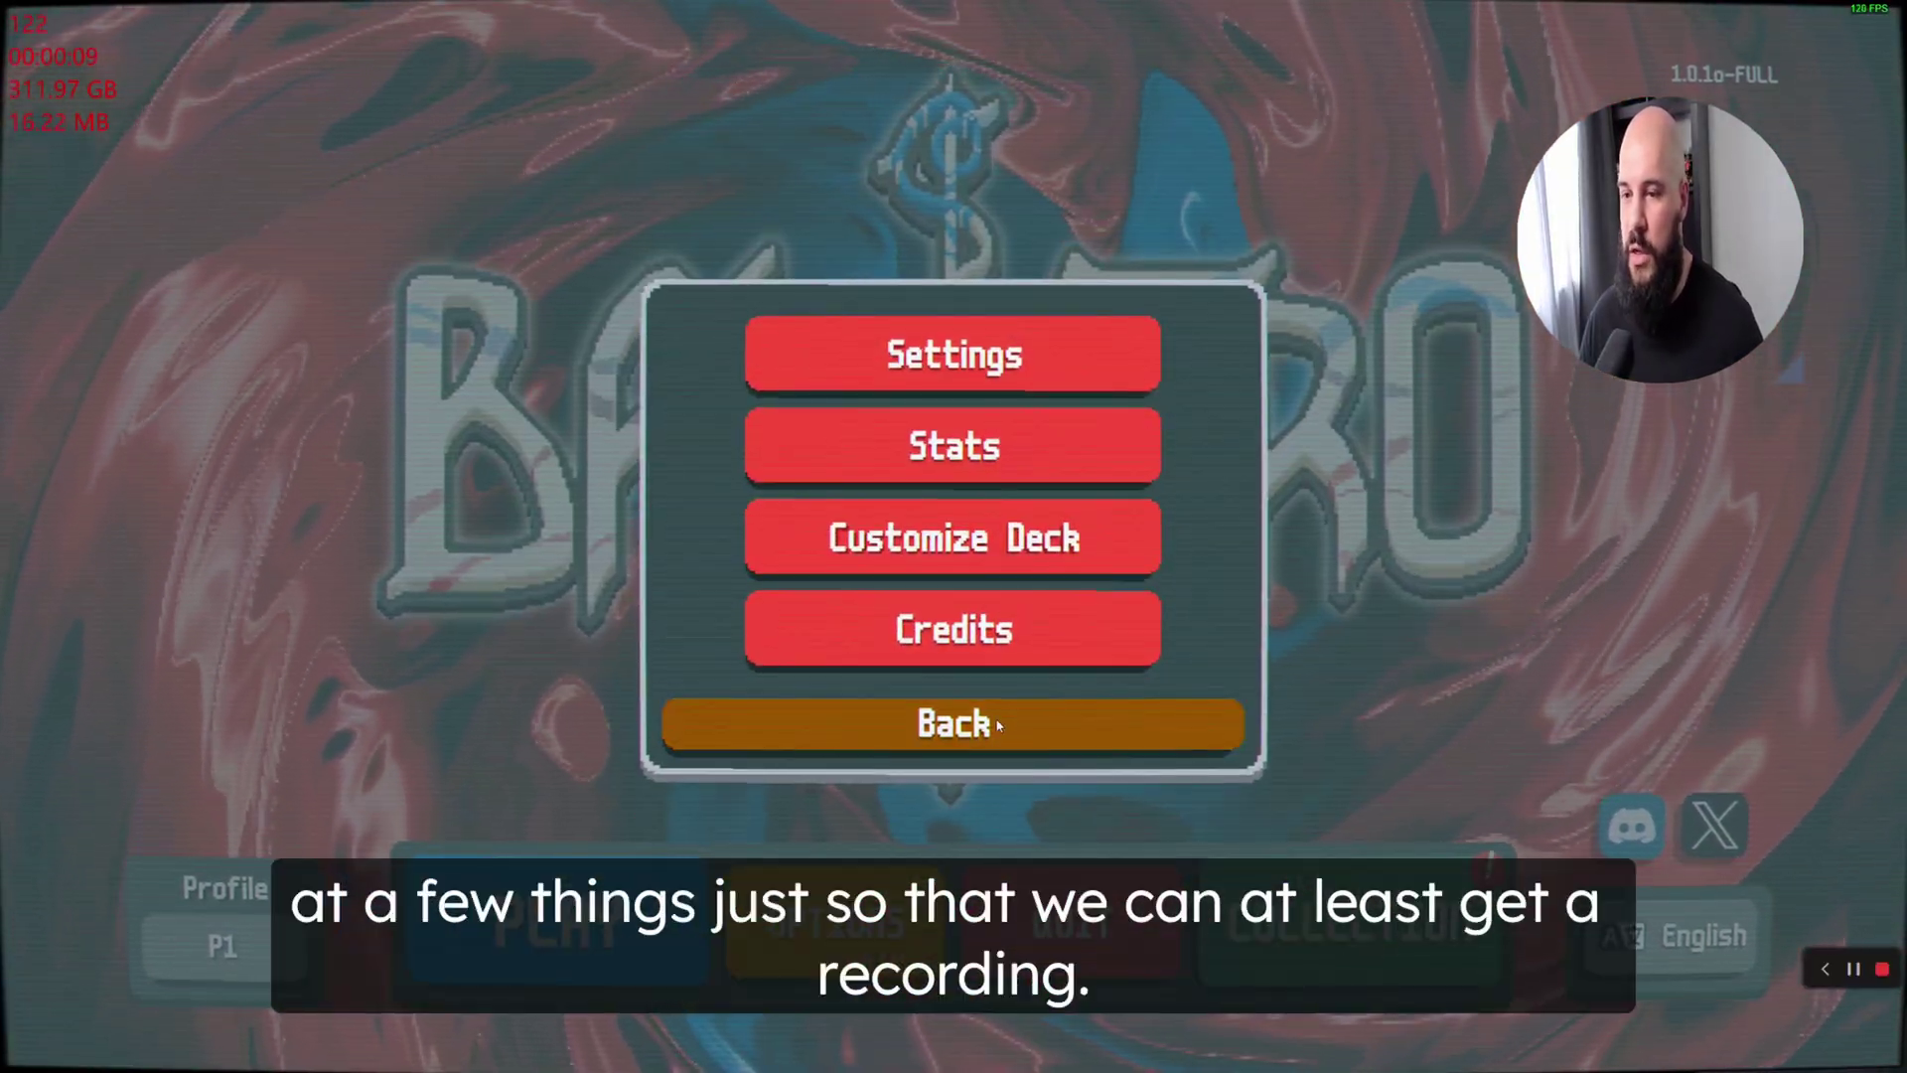
click(998, 725)
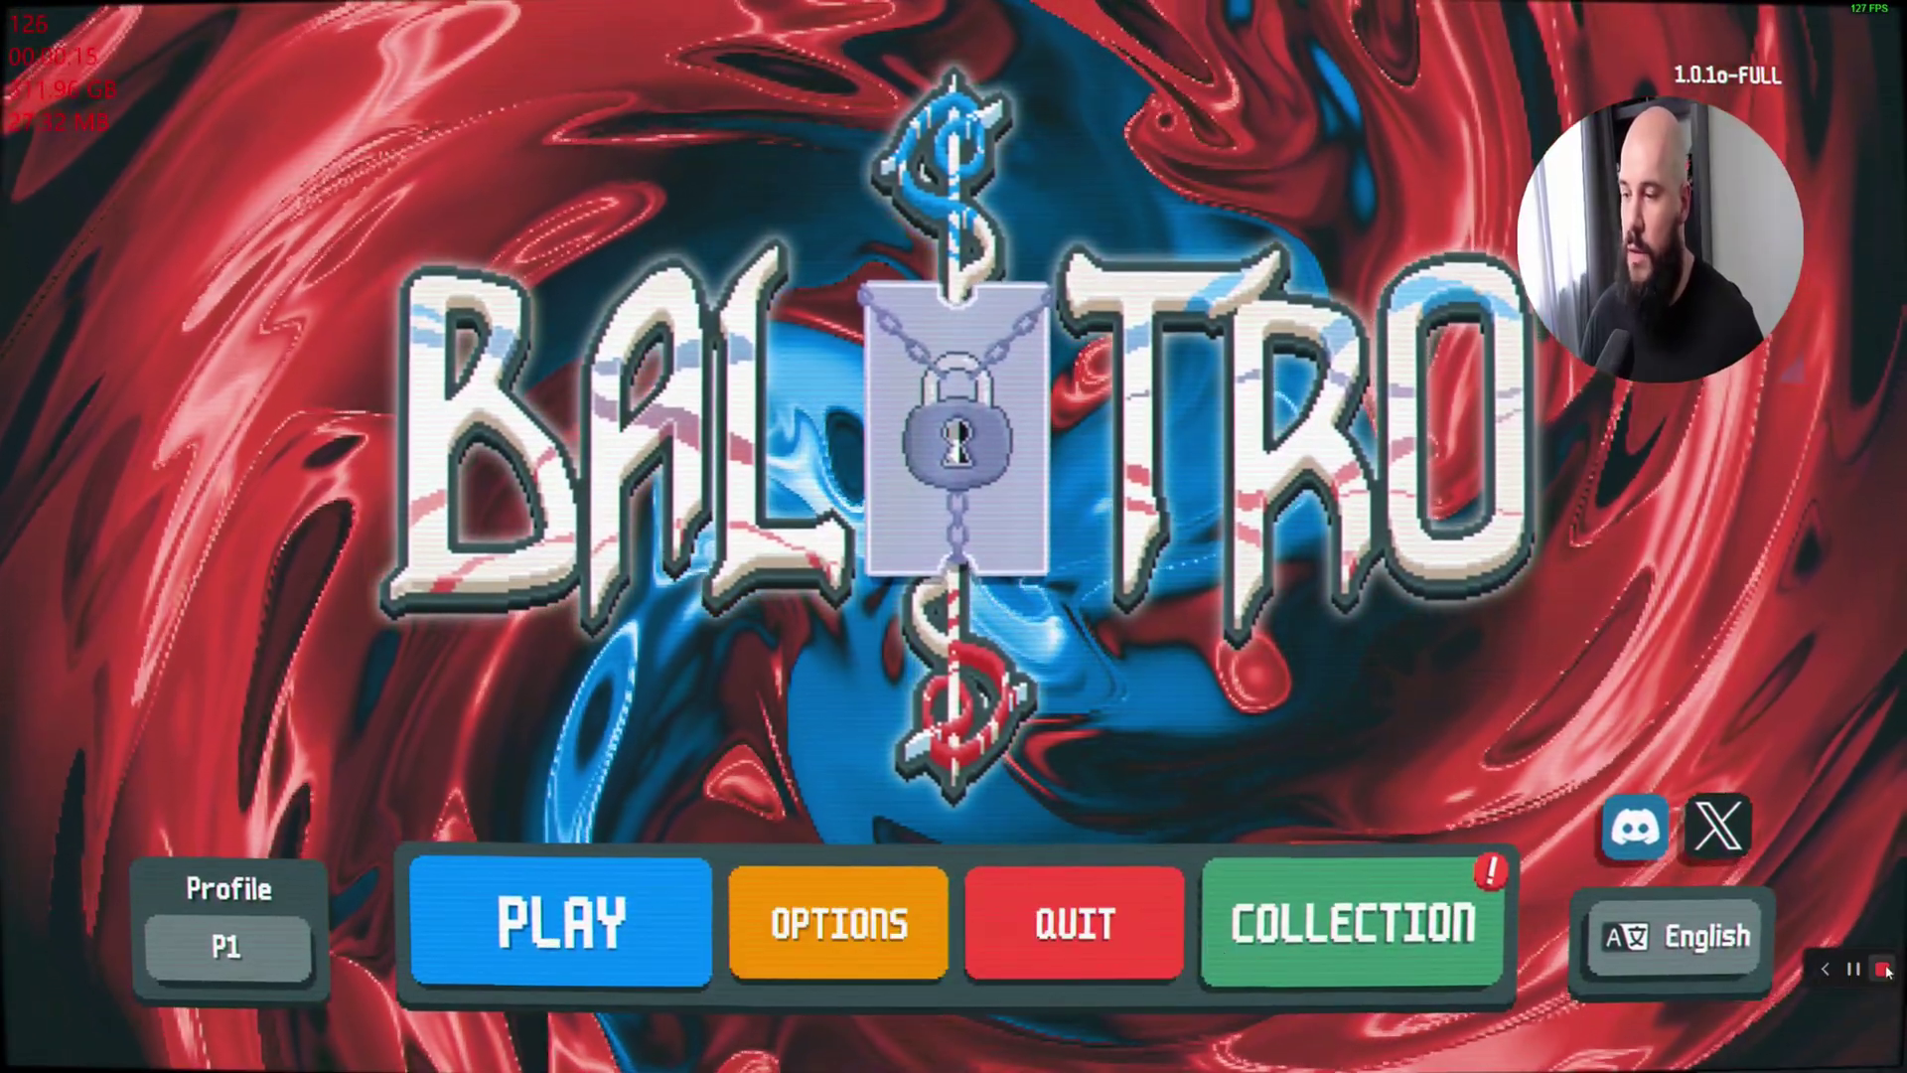
click(1824, 968)
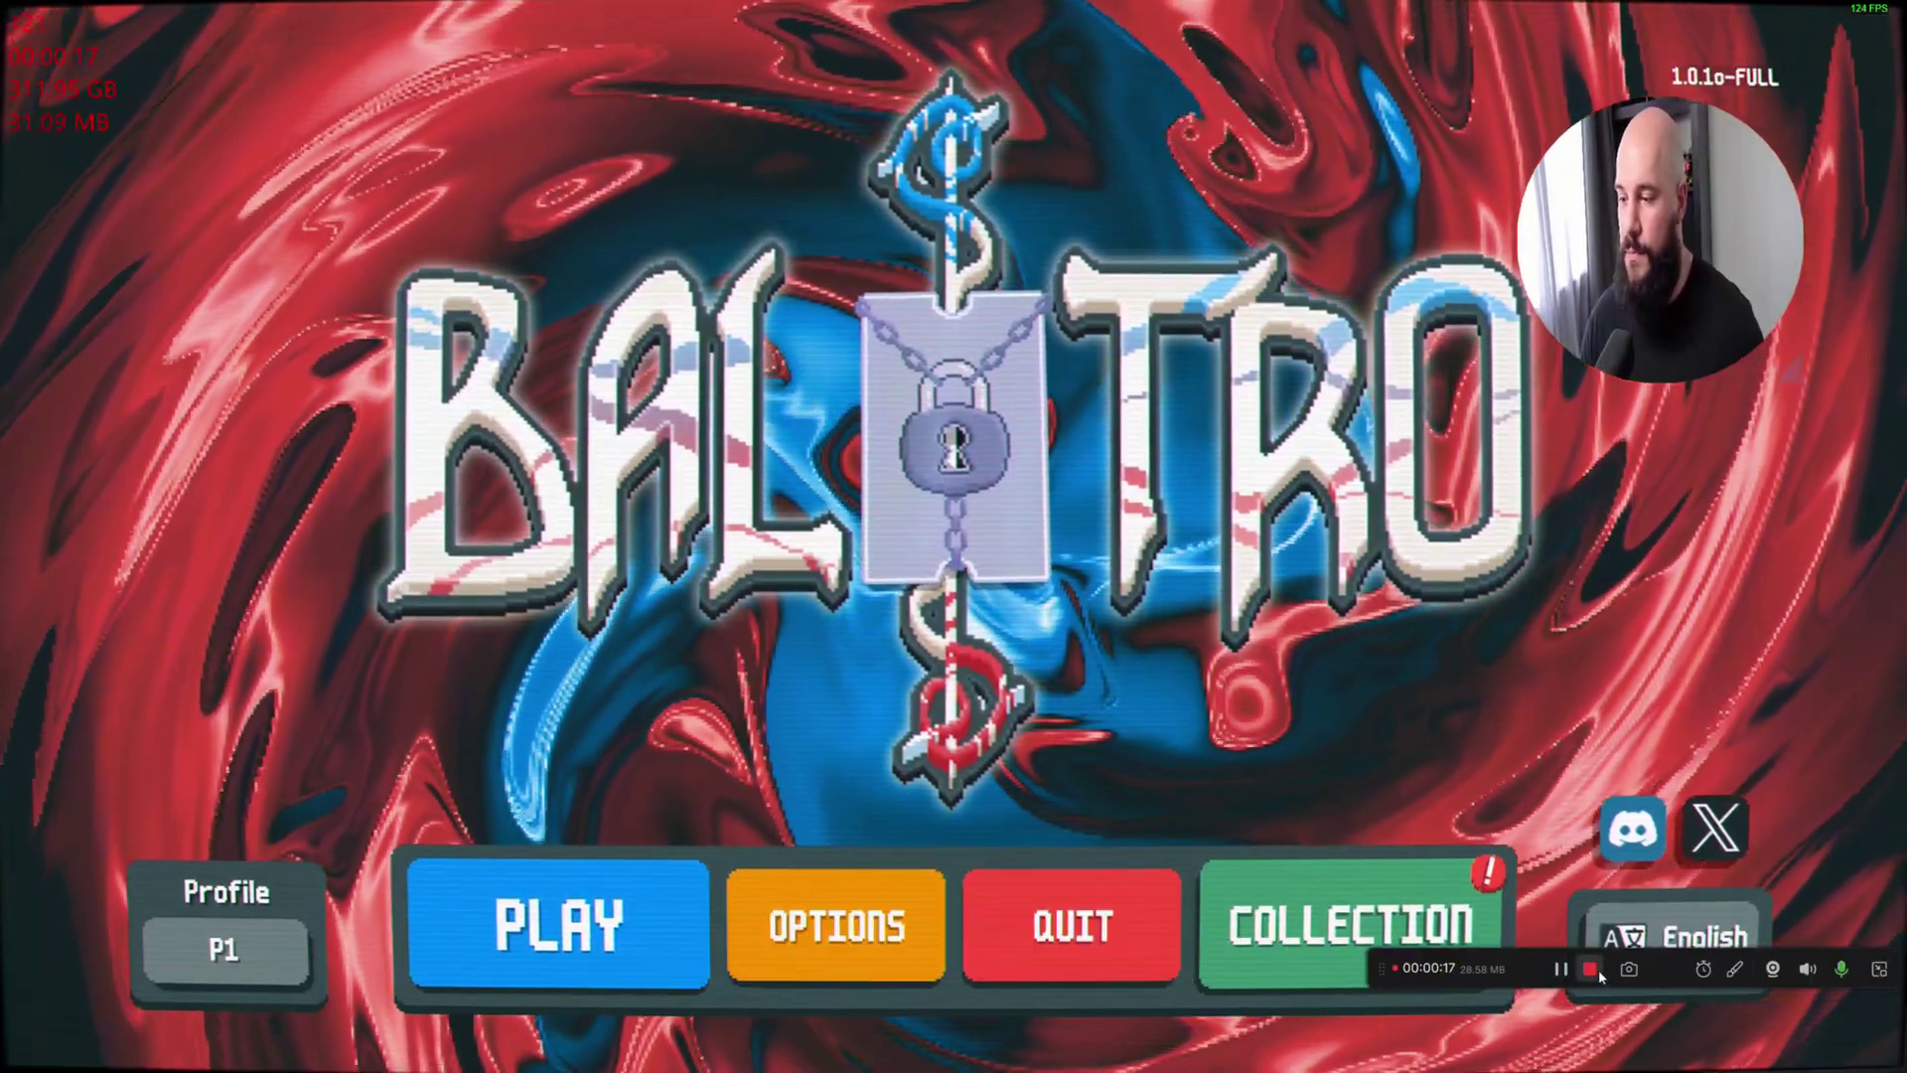
click(1597, 973)
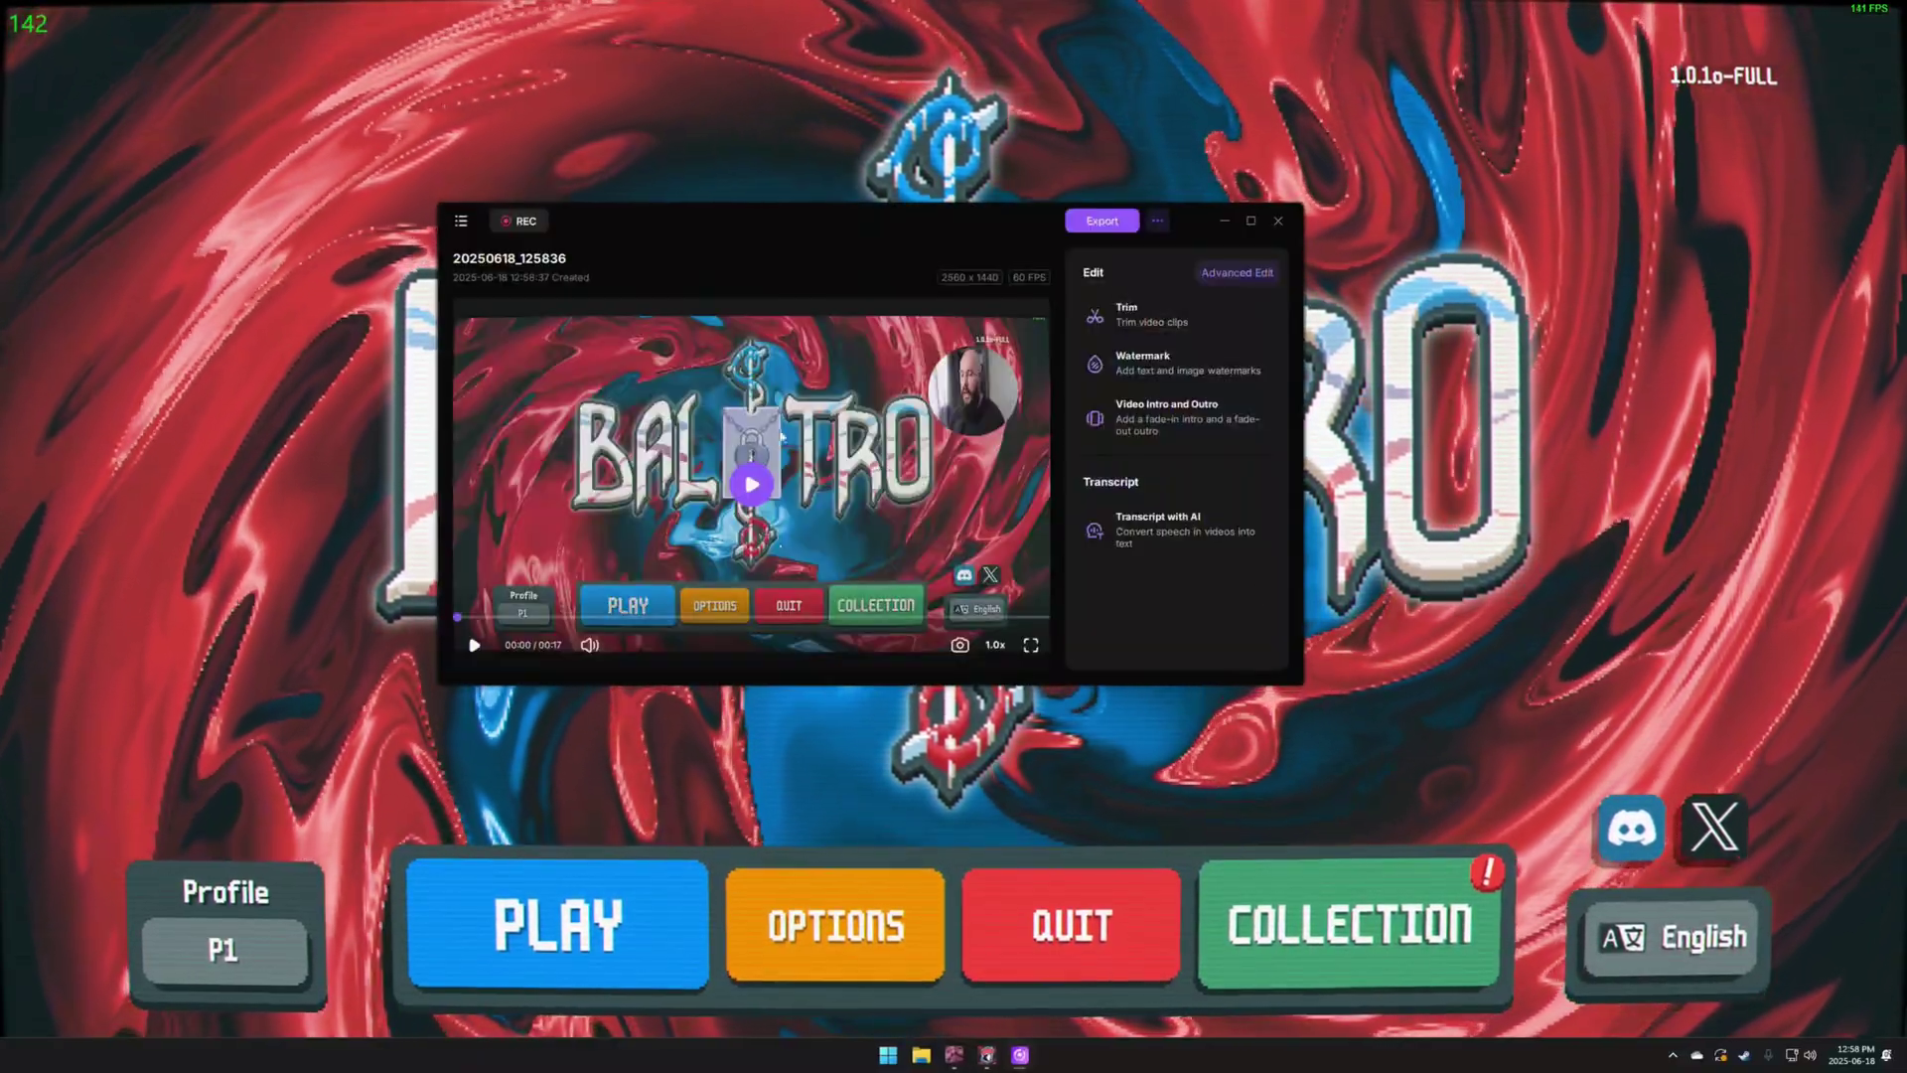
Step: Play the 17-second Balatro clip 20250618_125836 in the preview
click(750, 486)
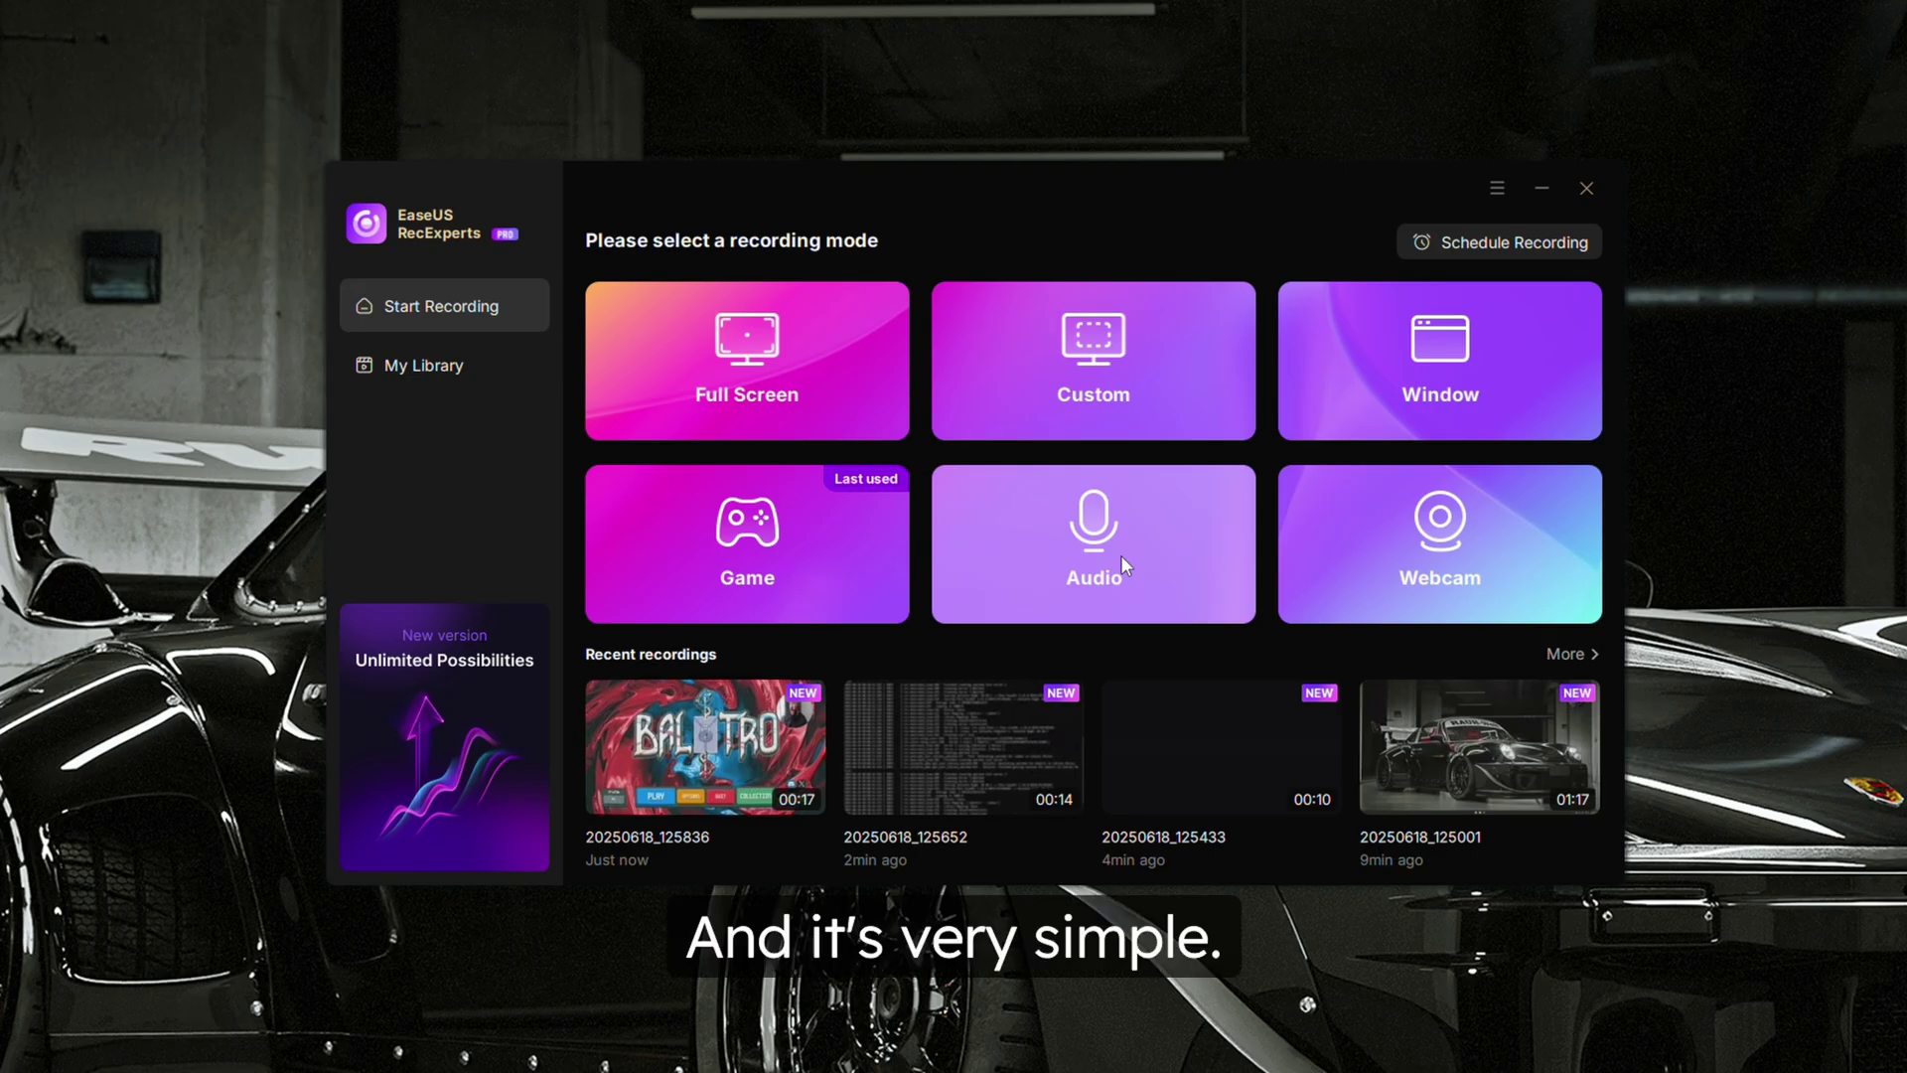
Step: Switch to Audio mode and check the system sound devices and recording-mode list
click(1123, 566)
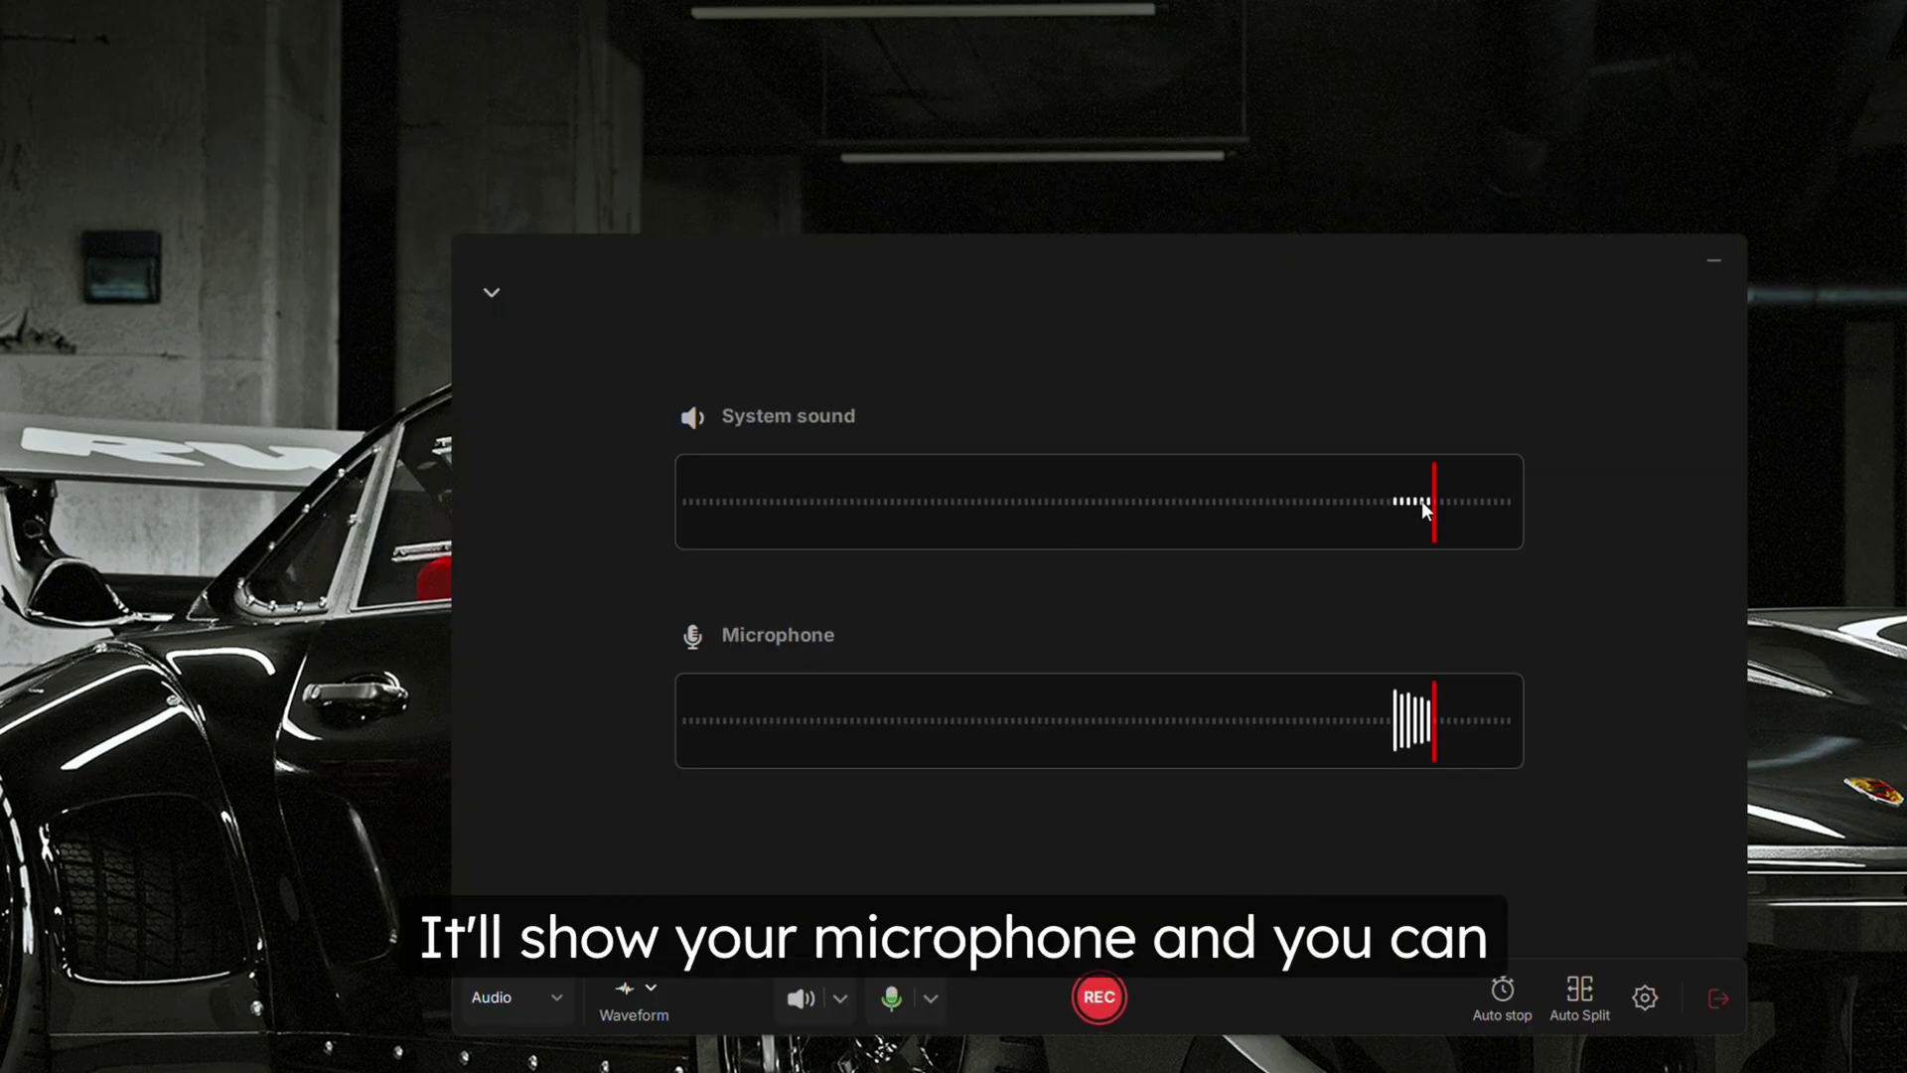
click(841, 999)
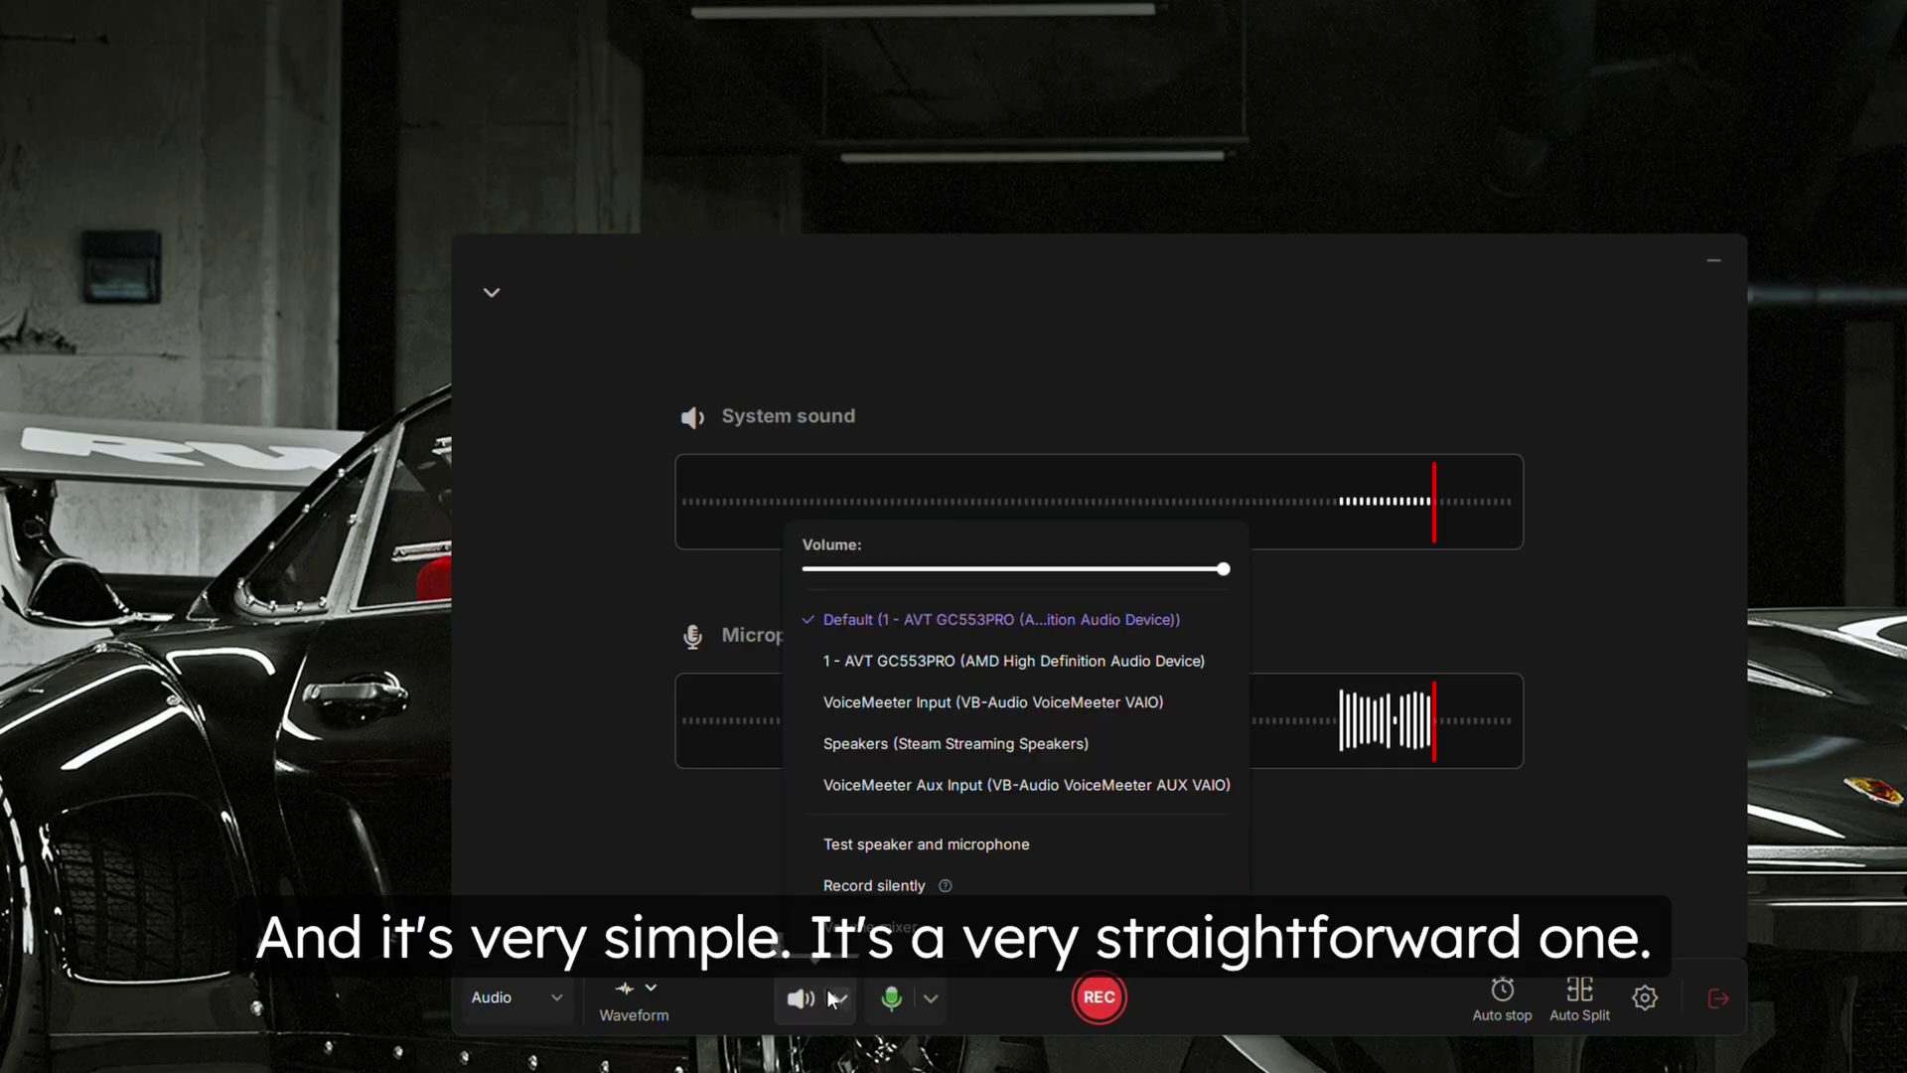
click(554, 999)
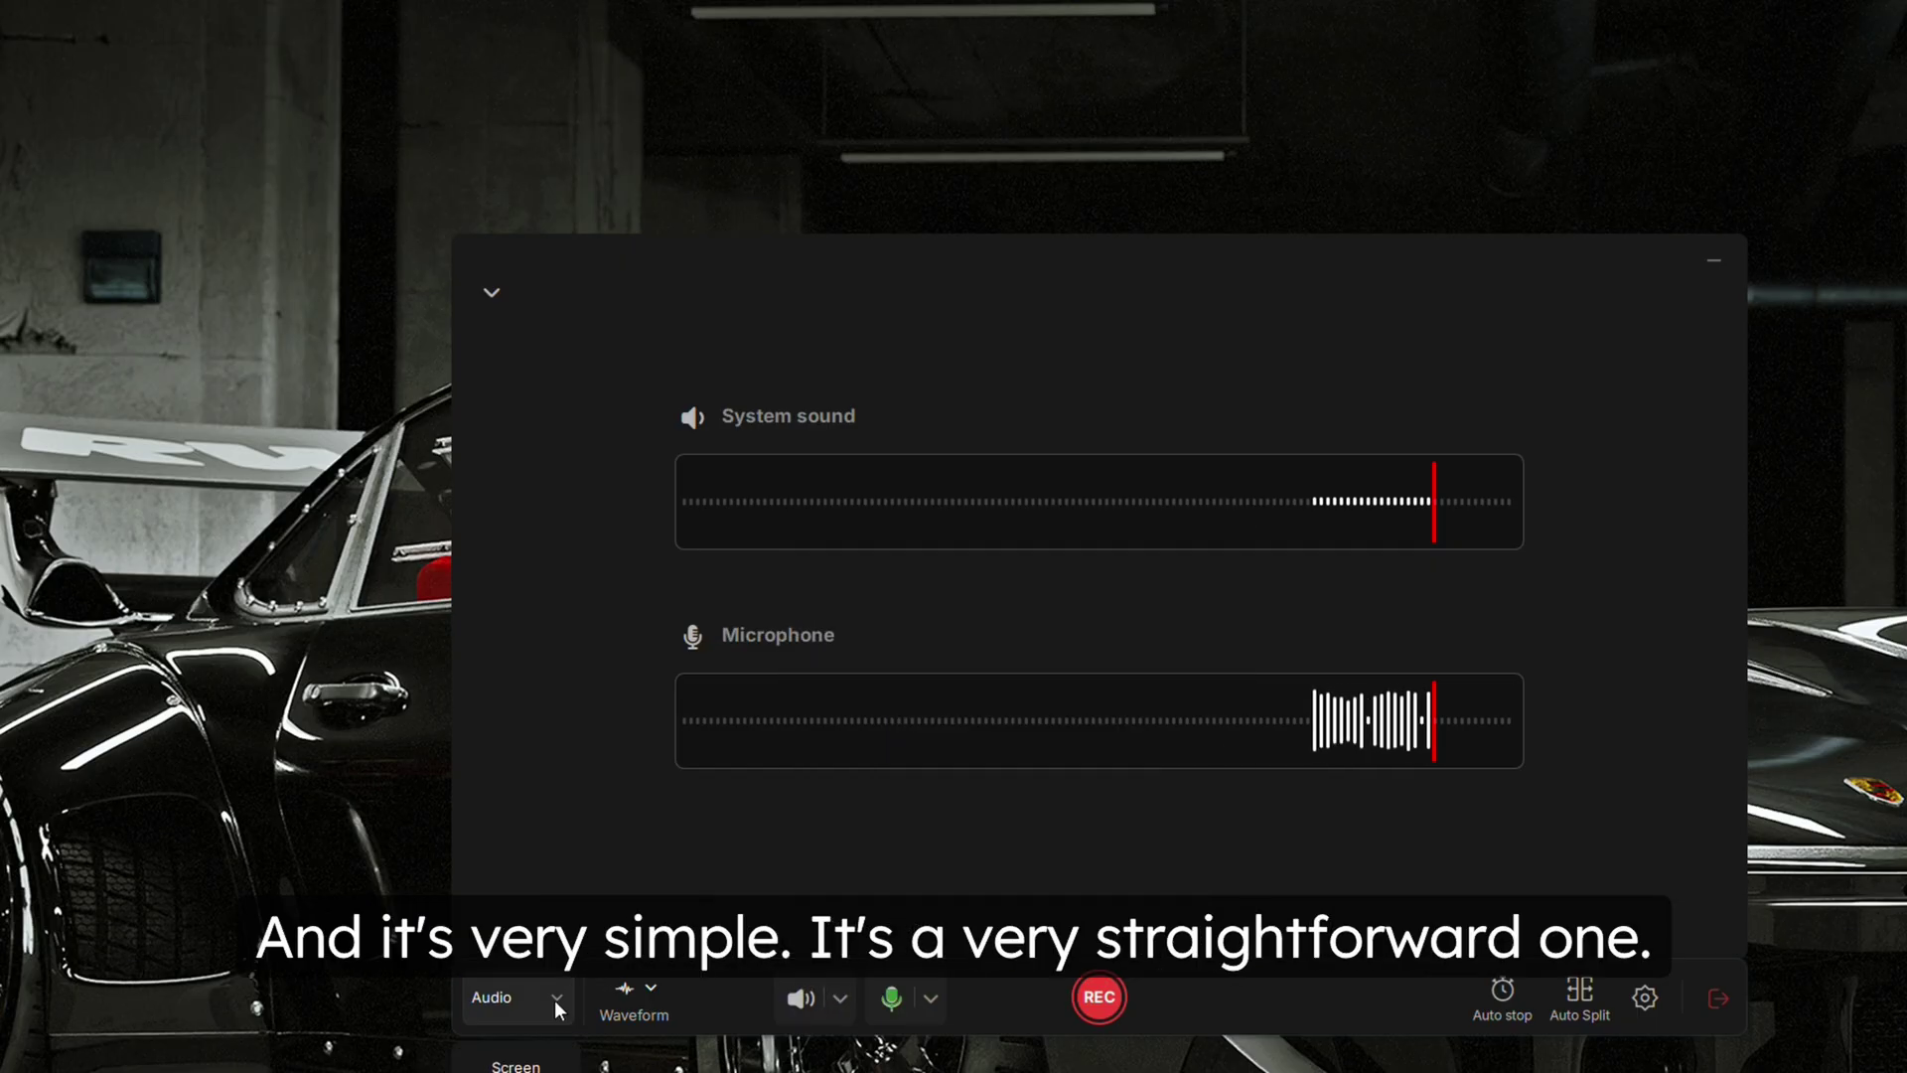
click(554, 999)
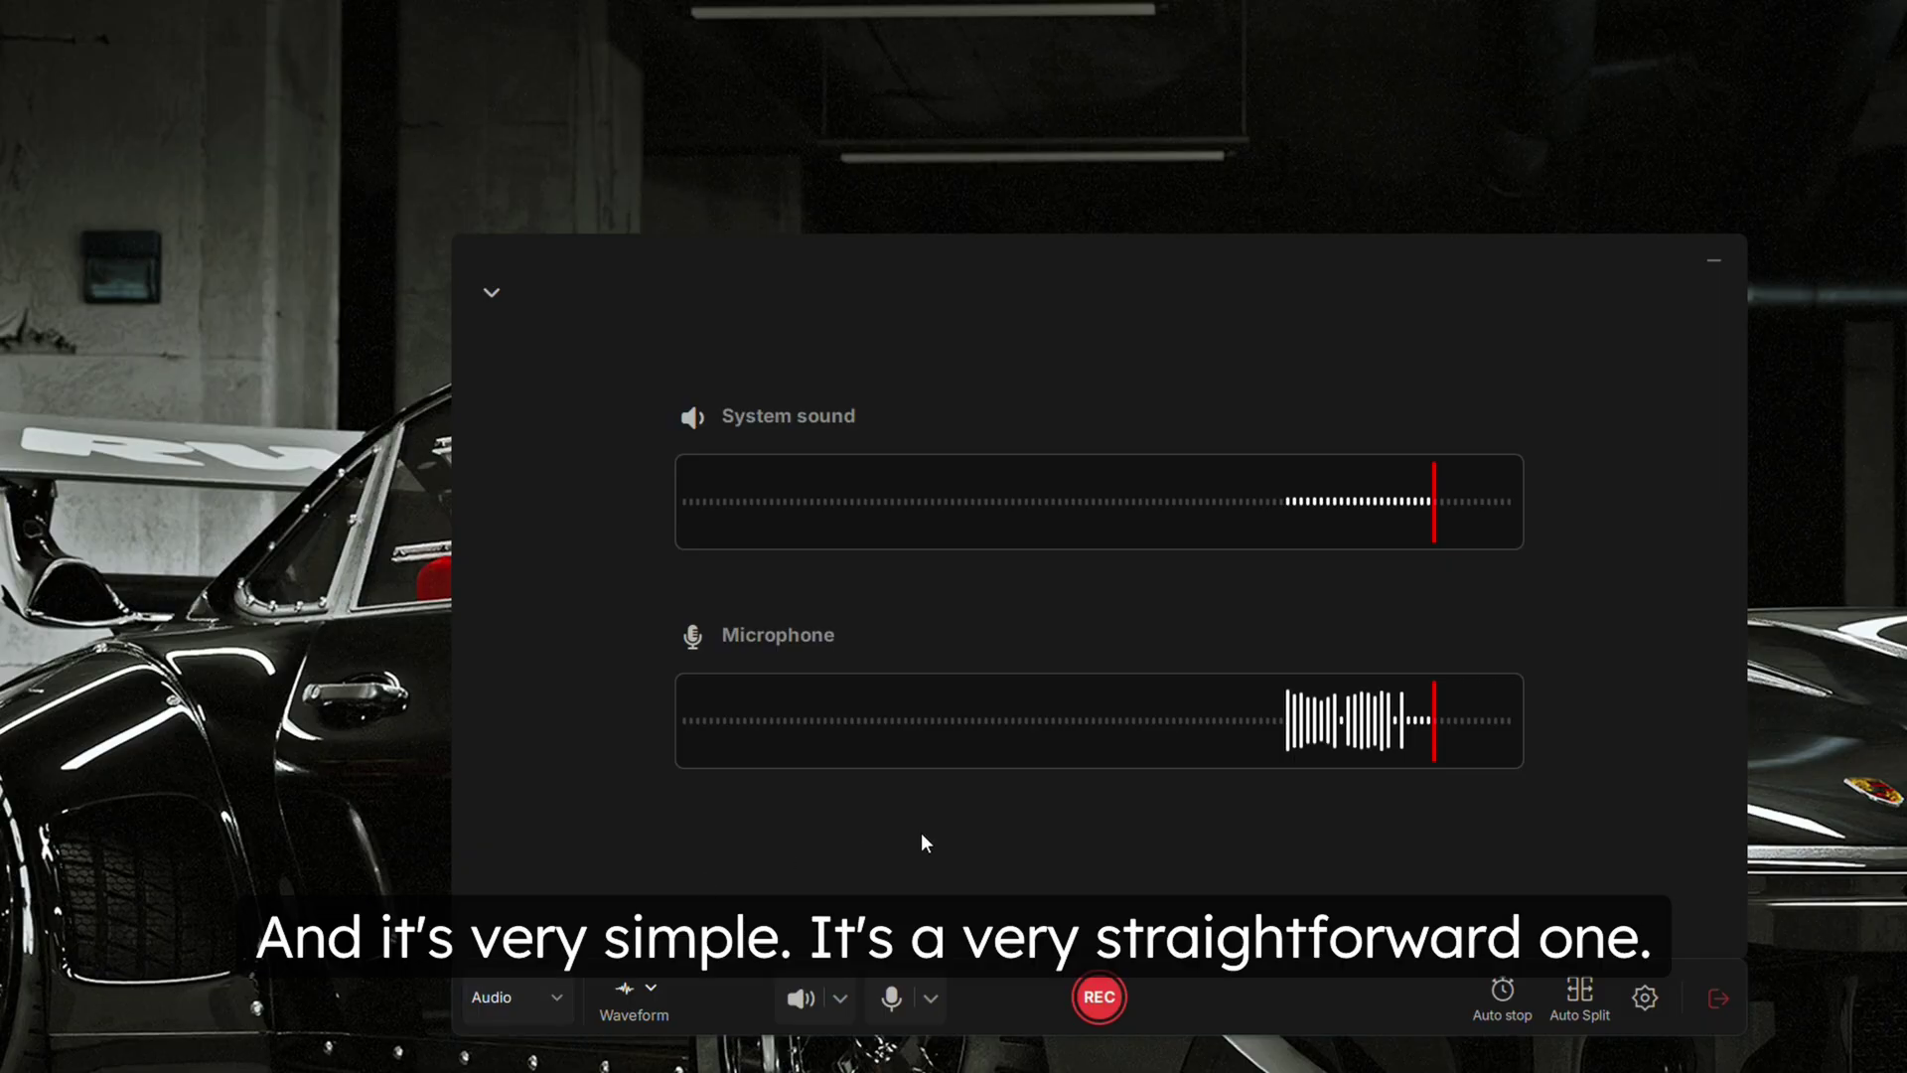